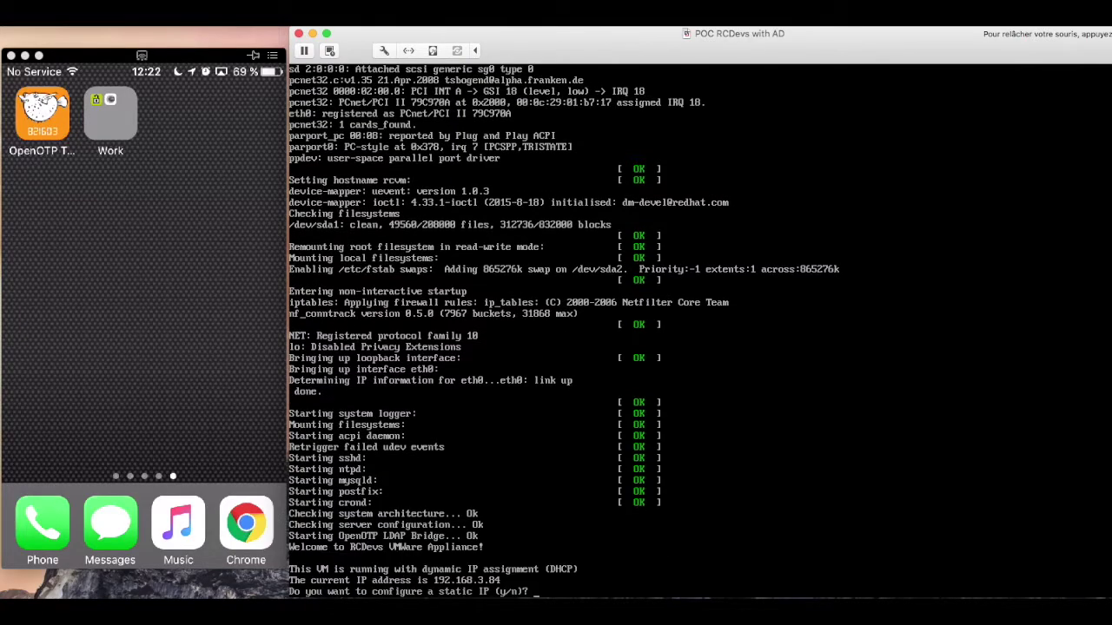
- Skip static IP setup and enter host name pocOpenOTP and organization RCDevs
type("n")
key("Return")
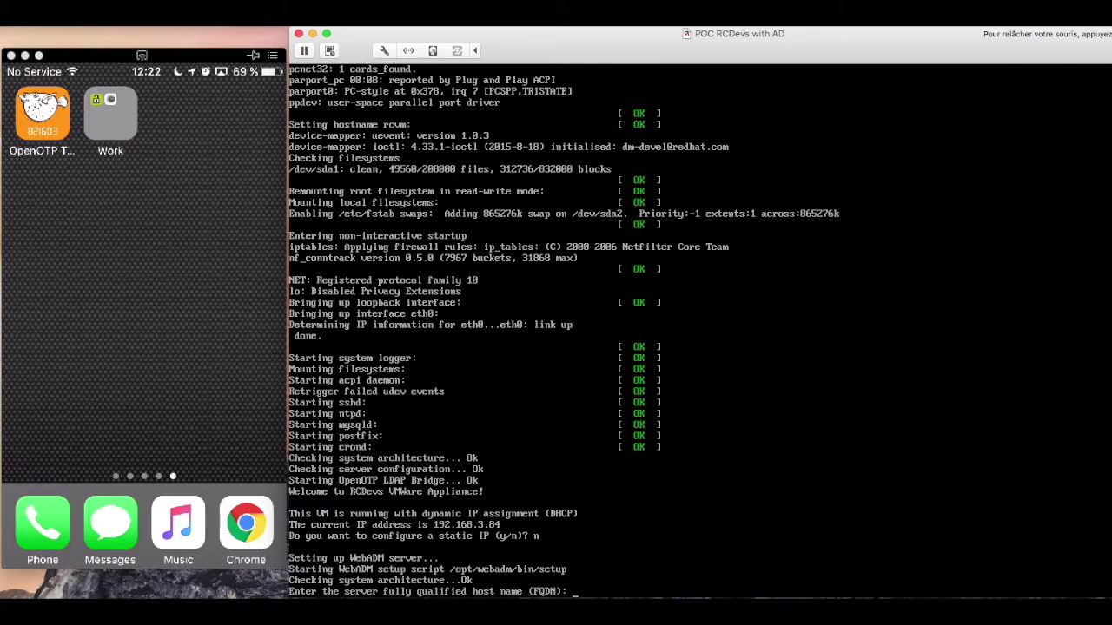
type("pocOpenOTP")
key("Return")
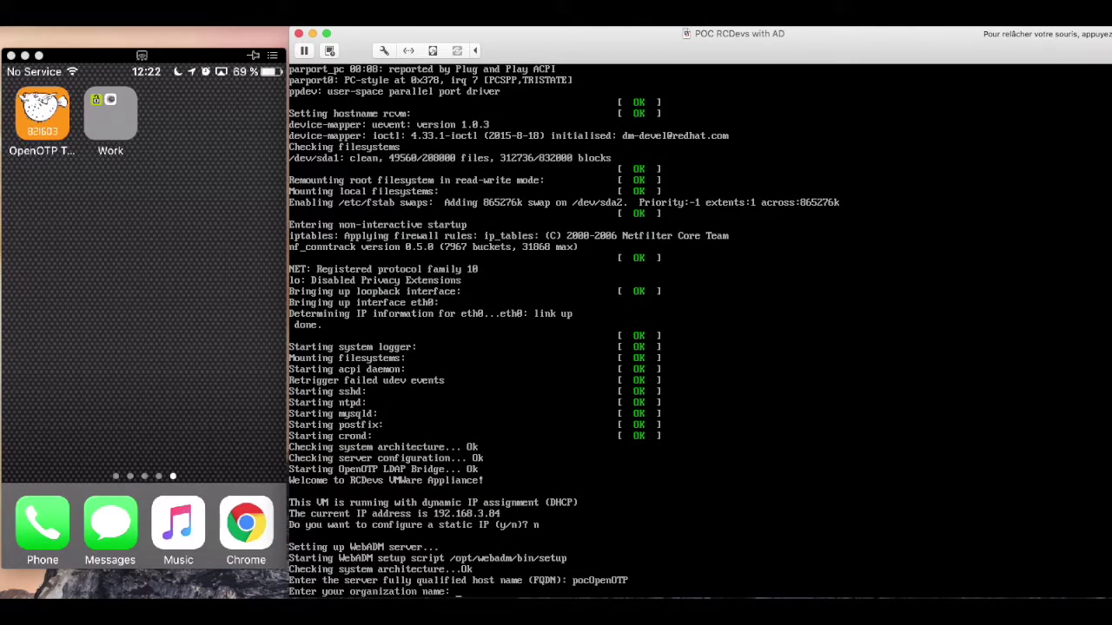
type("RCDevs")
key("Return")
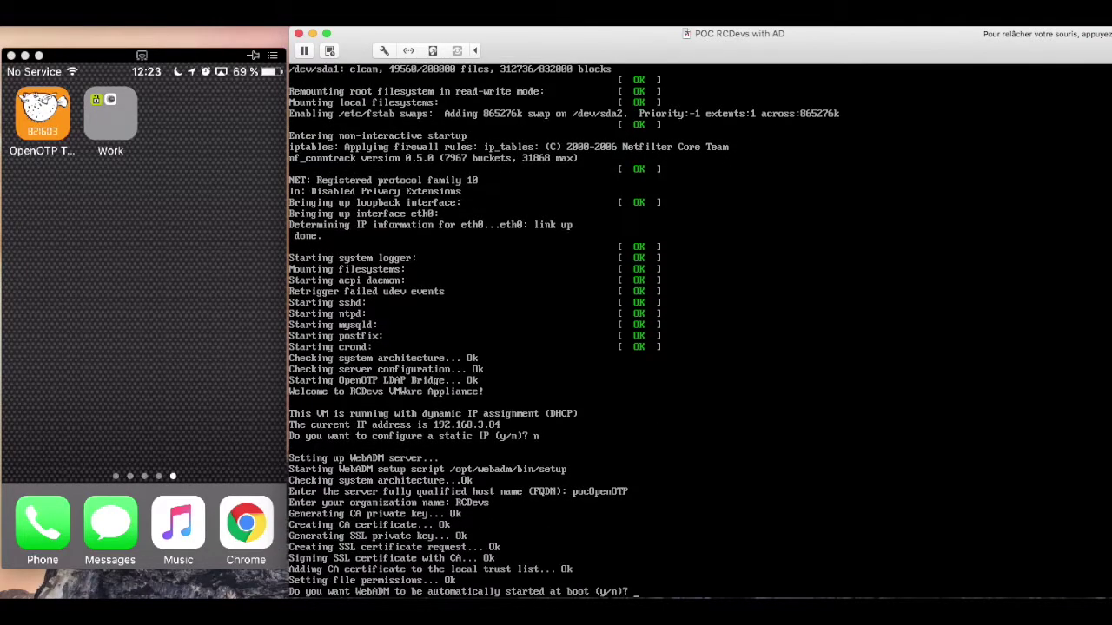
- Enable boot start, the logrotate script and a new secret key, then finish setup
type("y")
key("Return")
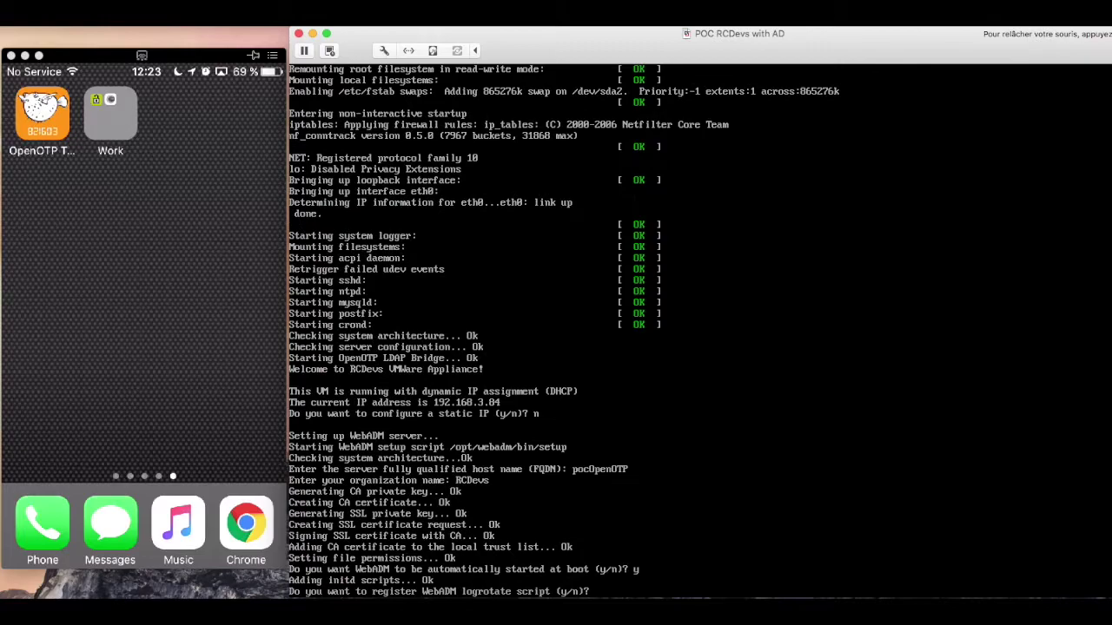
type("y")
key("Return")
type("y")
key("Return")
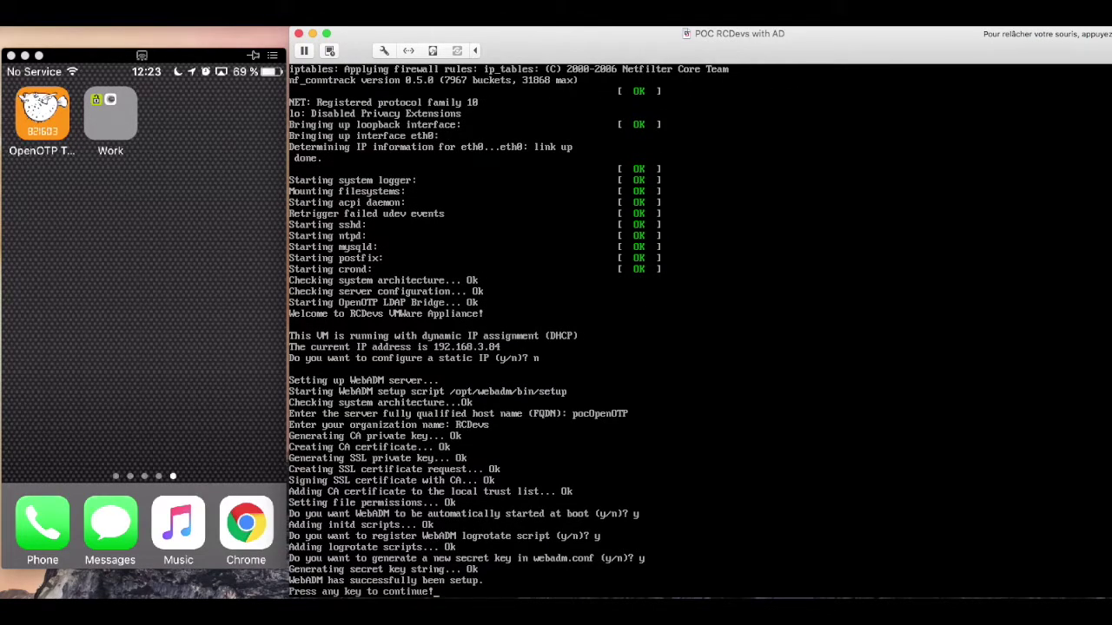
key("Return")
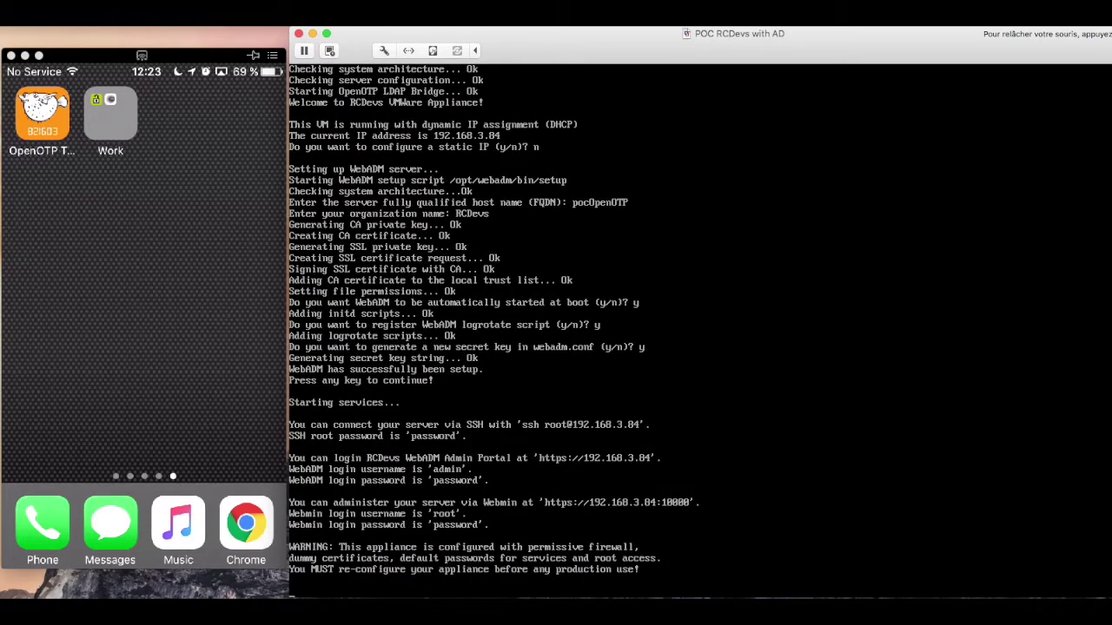
key("Return")
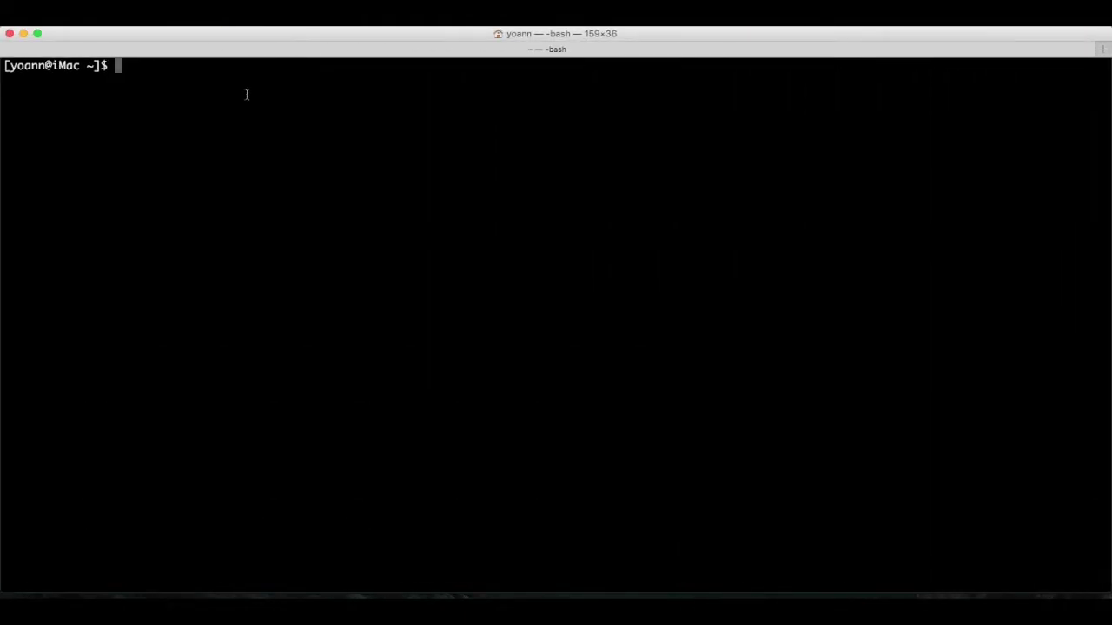
- SSH into 192.168.3.84 as root and enter the root password
type("ssh root@192.168.3")
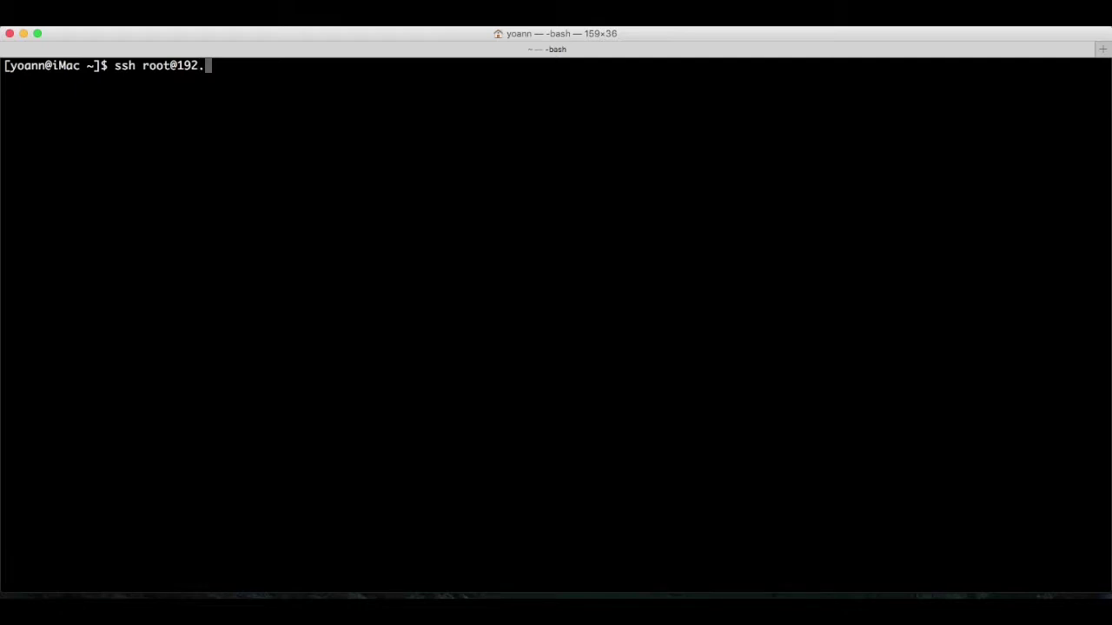
type(".84")
key("Return")
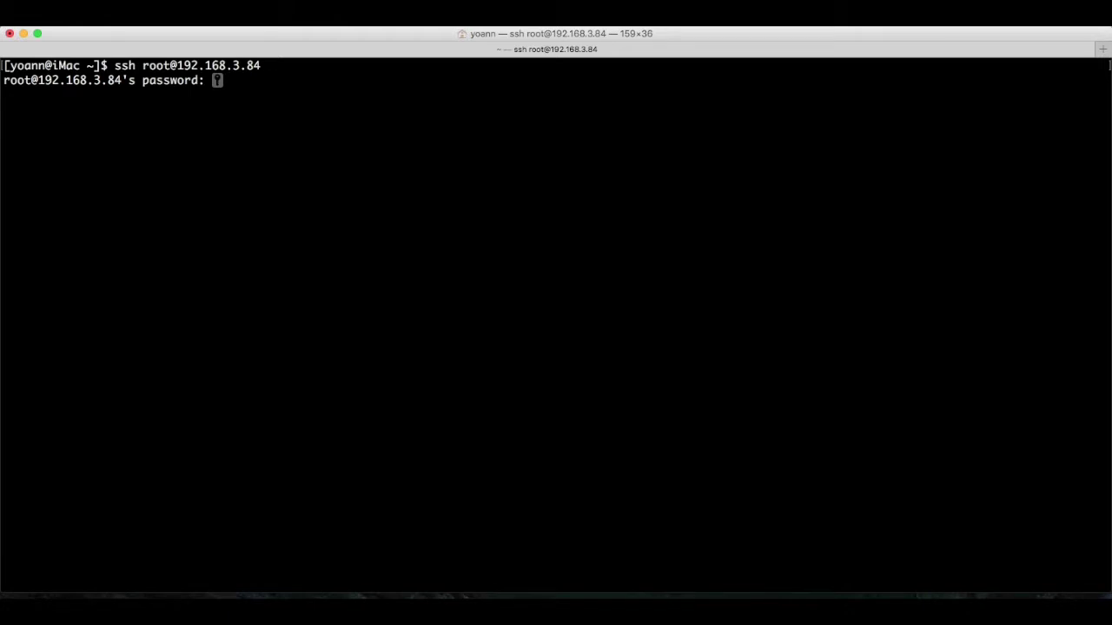
key("Return")
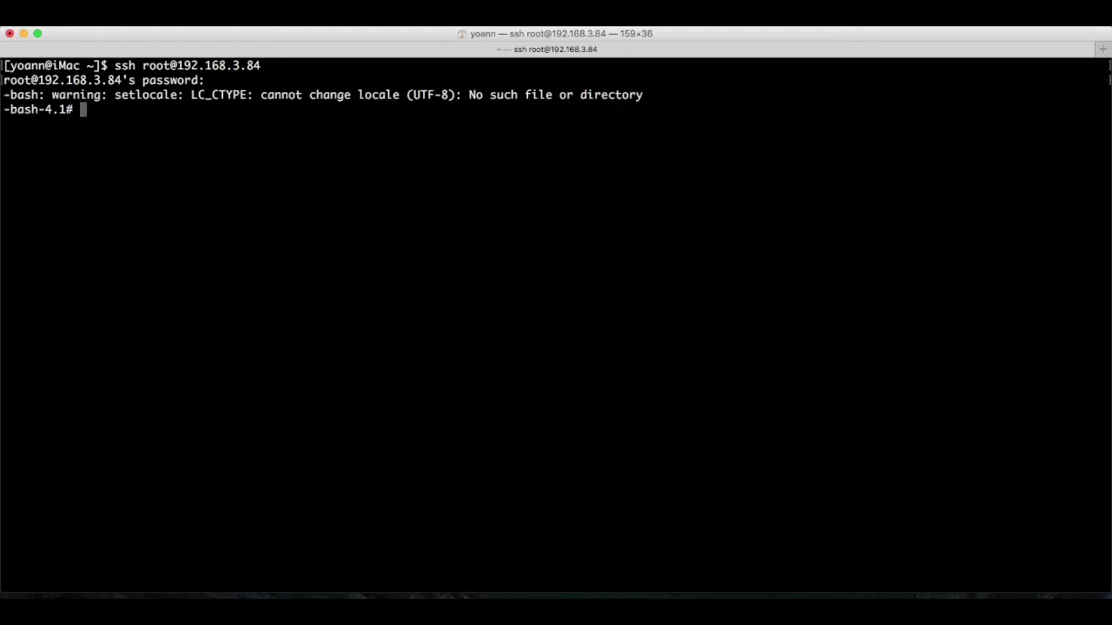
- Go to /opt/webadm/doc/ActiveDirectory/Schema_Not_Extended and list its files with ls -ln
type("cd /opt/webadm/doc/")
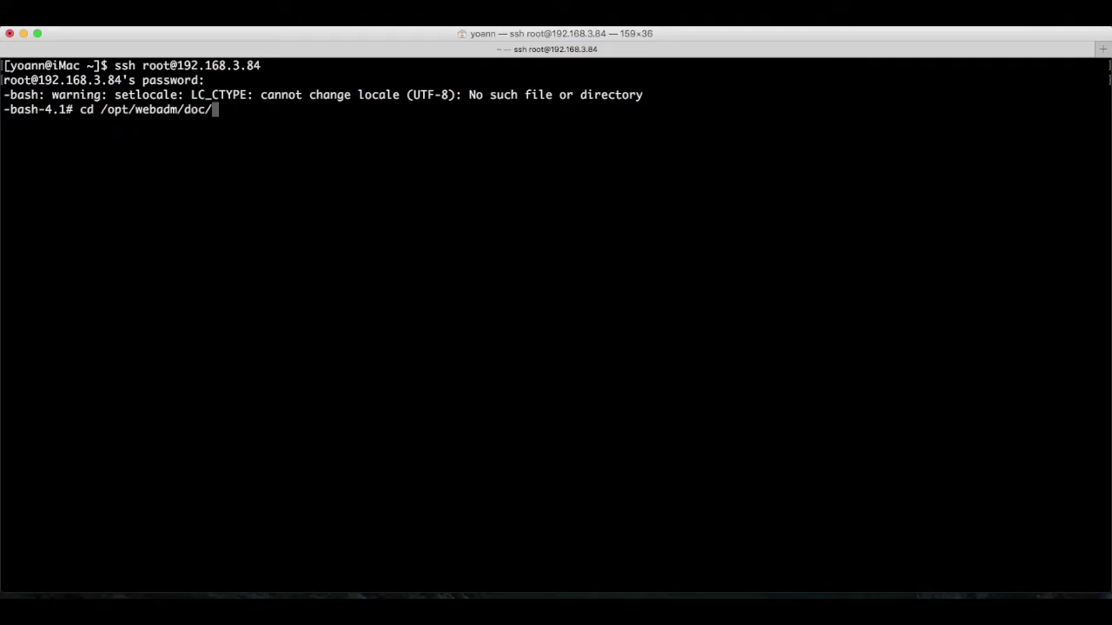
type("A")
key("Tab")
type("S")
key("Tab")
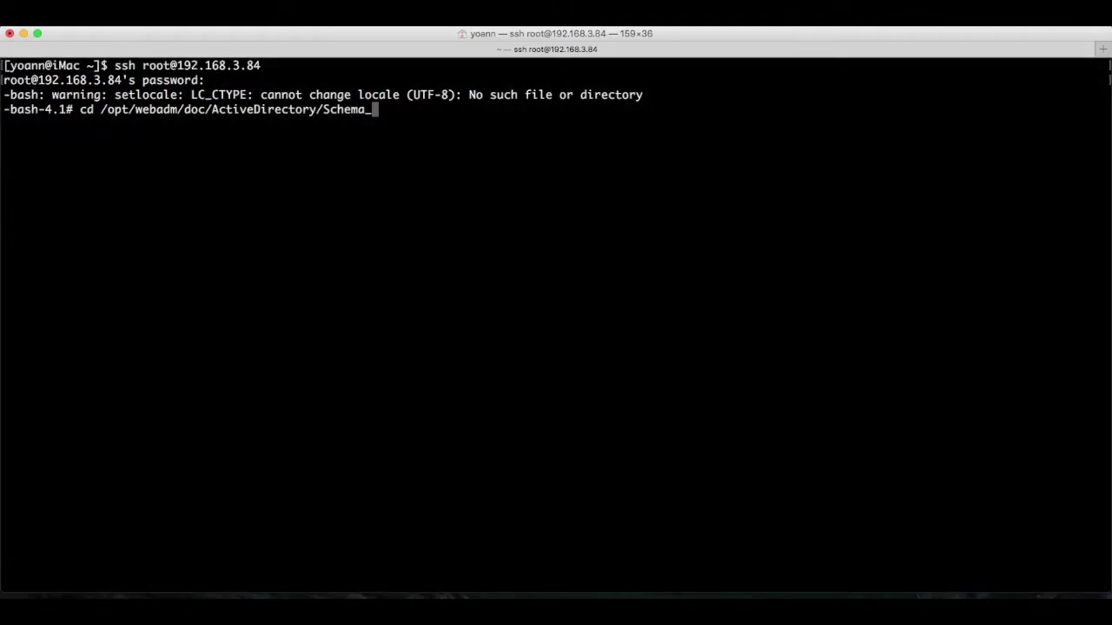
type("N")
key("Tab")
key("Return")
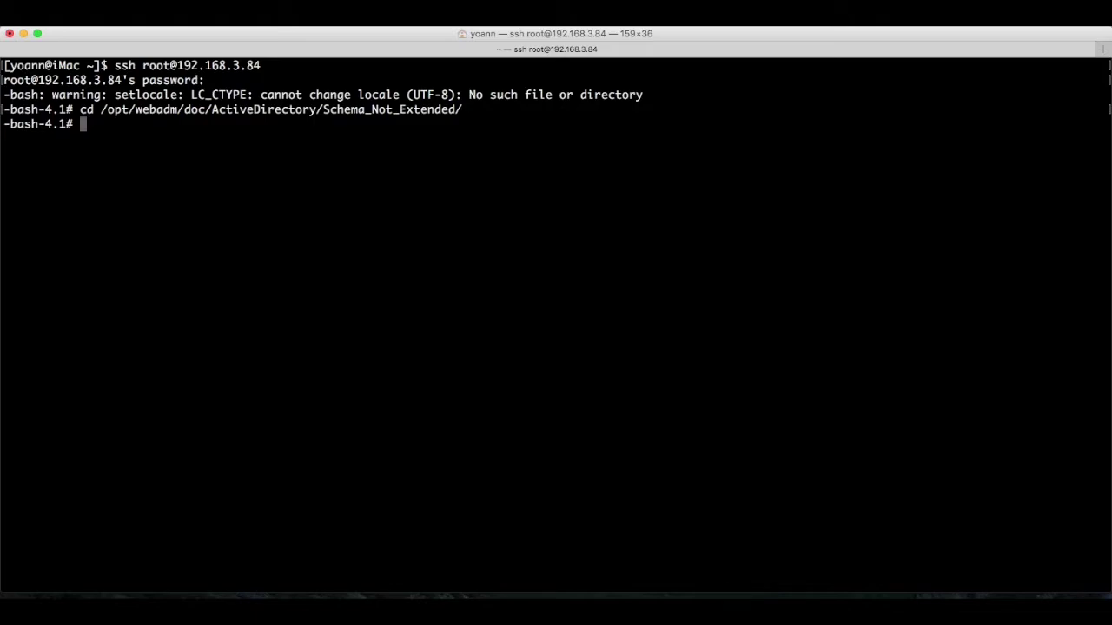
type("ls -ln")
key("Return")
- Copy objects.xml and webadm.conf into /opt/webadm/conf
type("cp ")
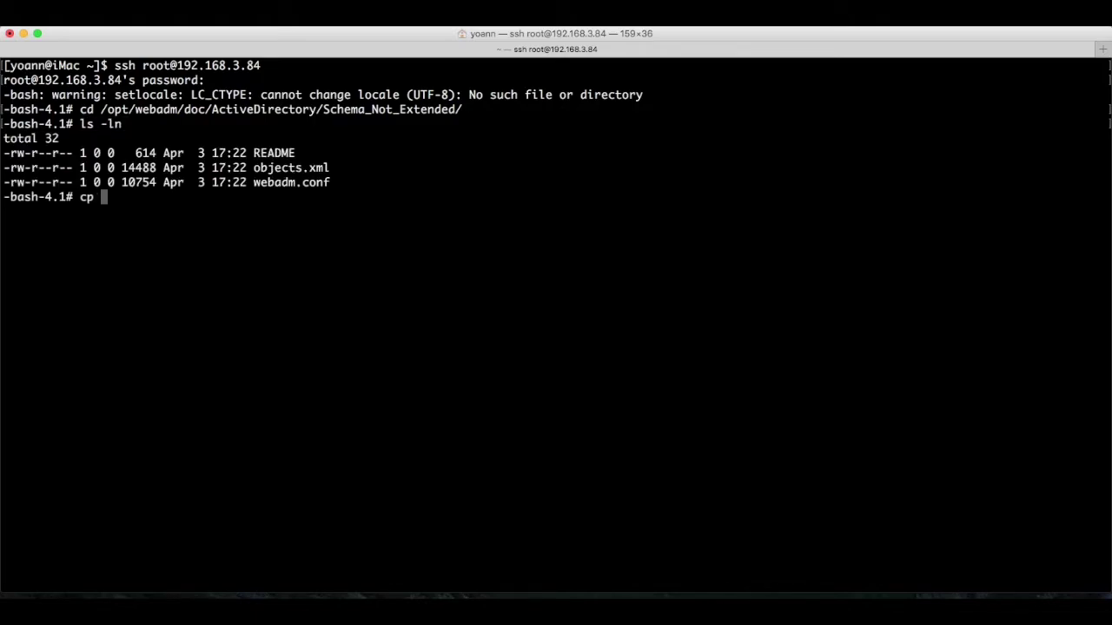
type("objects.xml w")
key("Tab")
type("/opt/webadm/c")
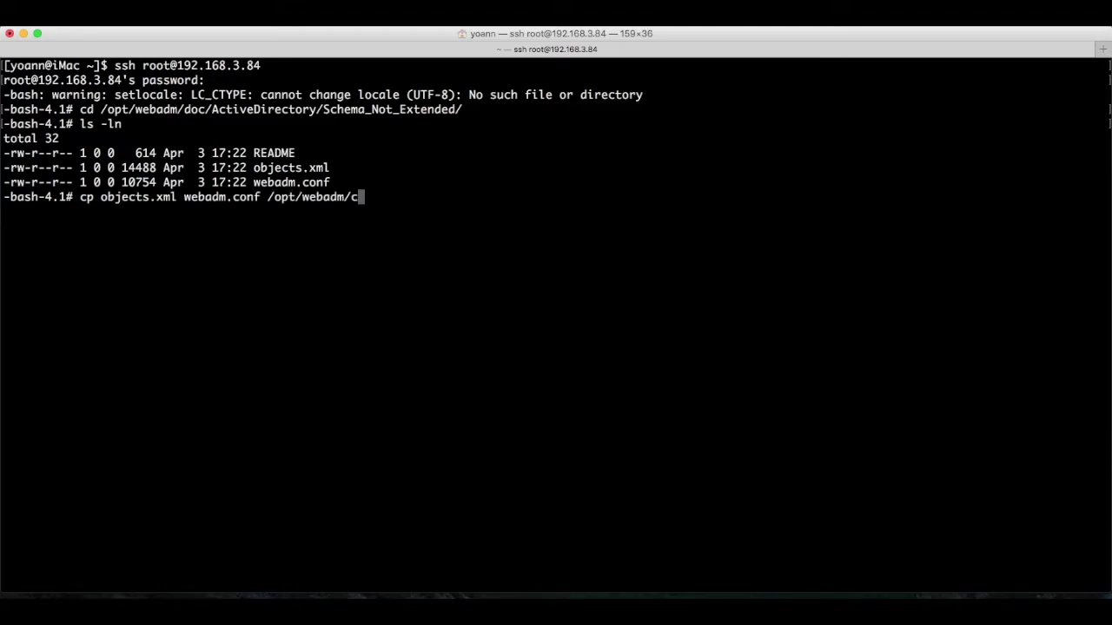
key("Tab")
key("Return")
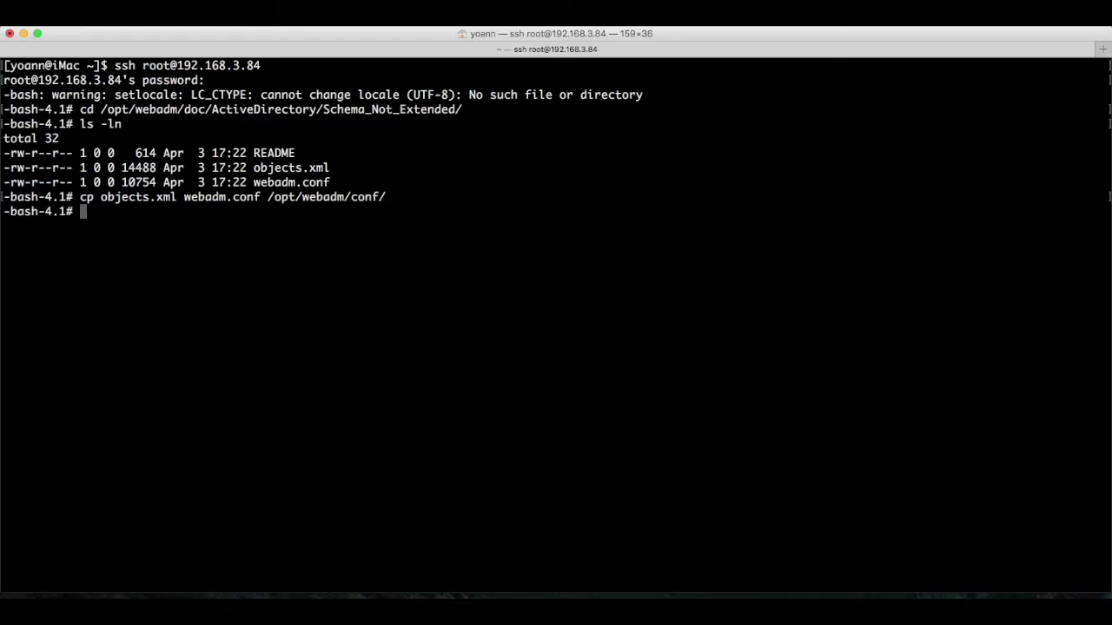
- Go to /opt/webadm/conf, list its files and copy the servers.xml file name
type("cd /opt/webadm/c")
key("Tab")
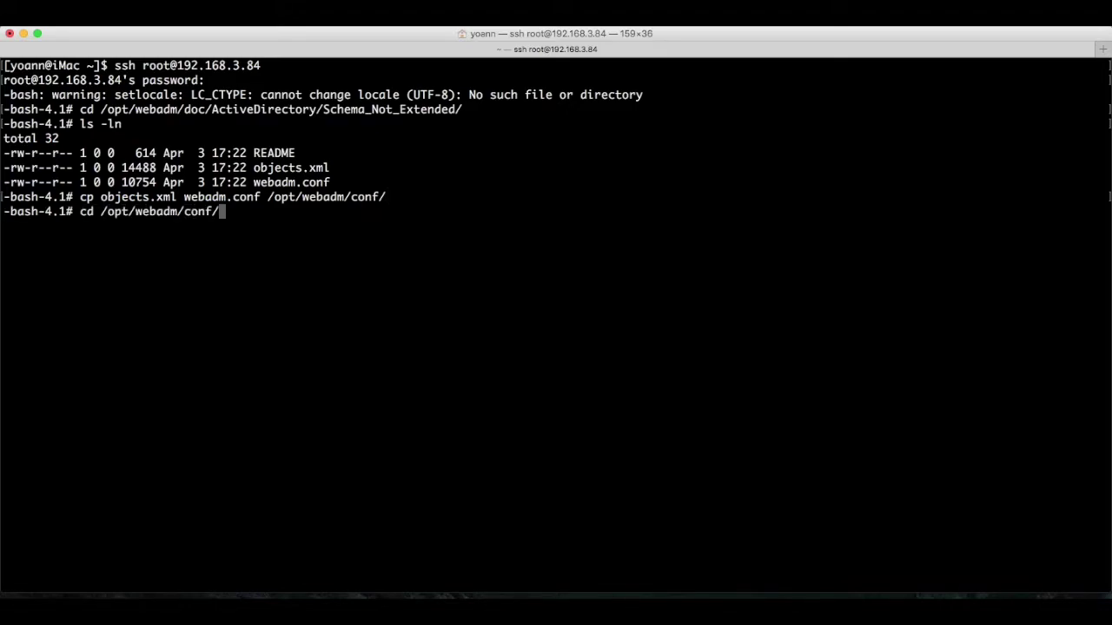
key("Return")
type("ls ")
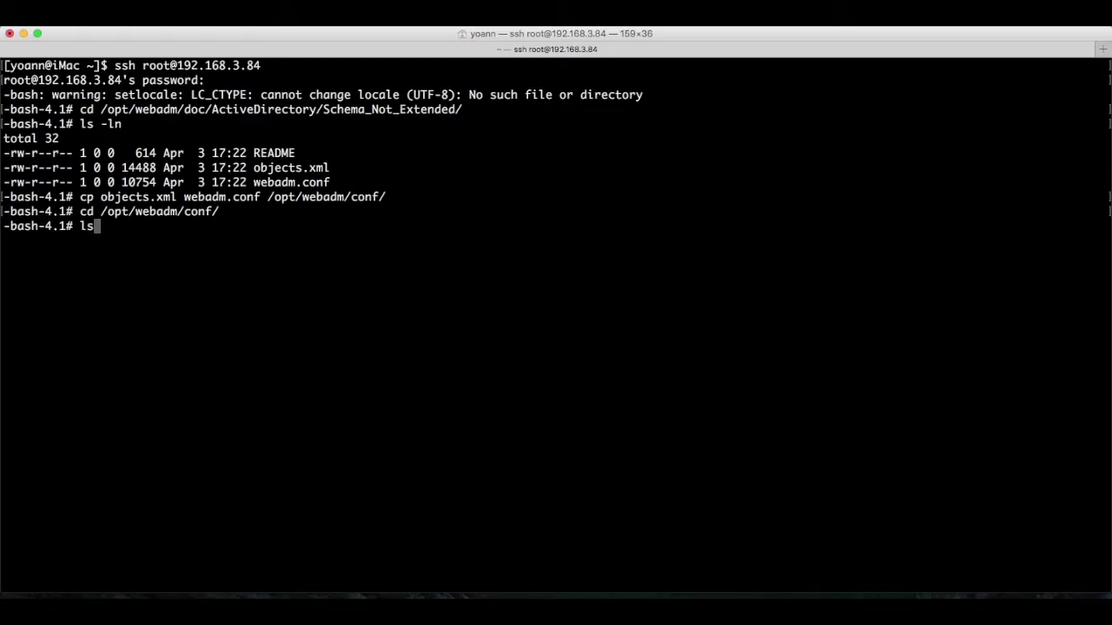
type("-ln")
key("Return")
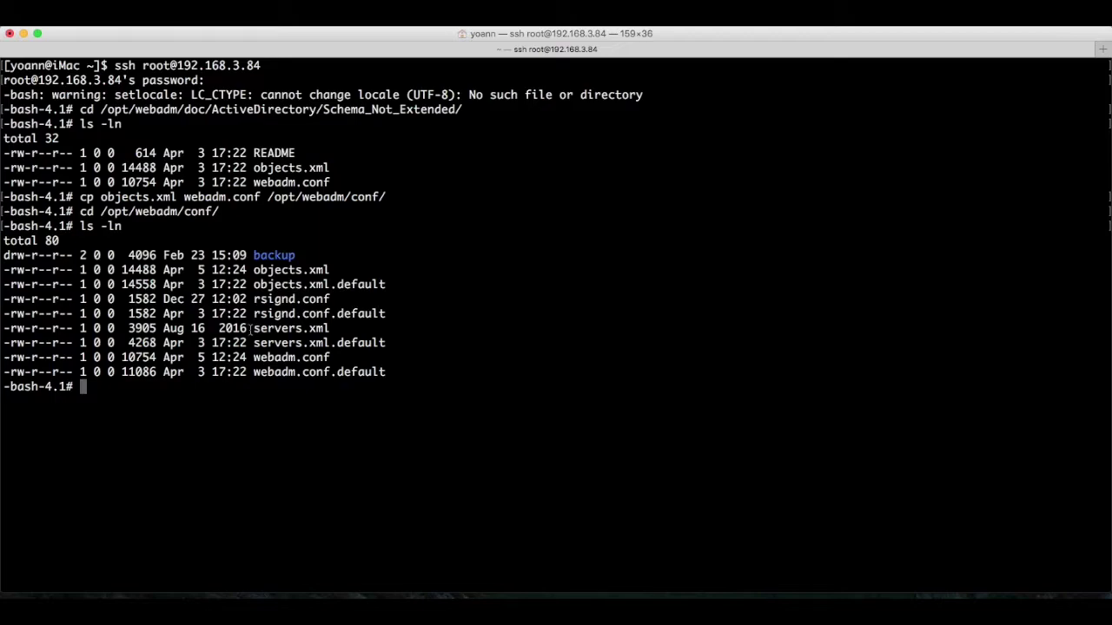
left_click_drag(253, 329, 333, 329)
key("super+c")
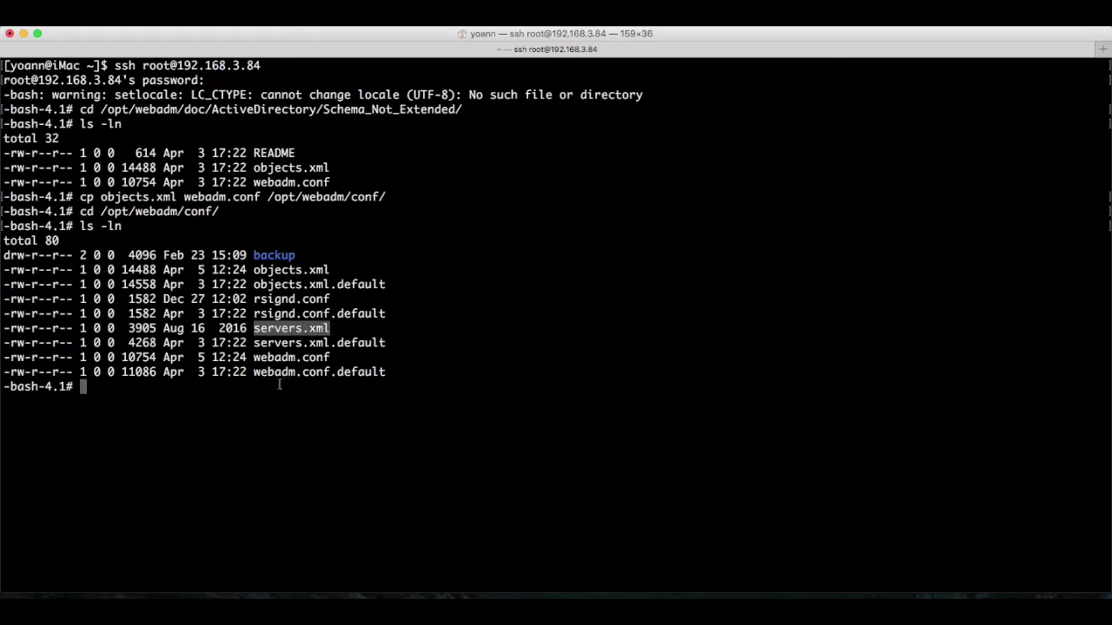
left_click(269, 387)
- Open servers.xml in vi and move to the LdapServer entry
type("vi")
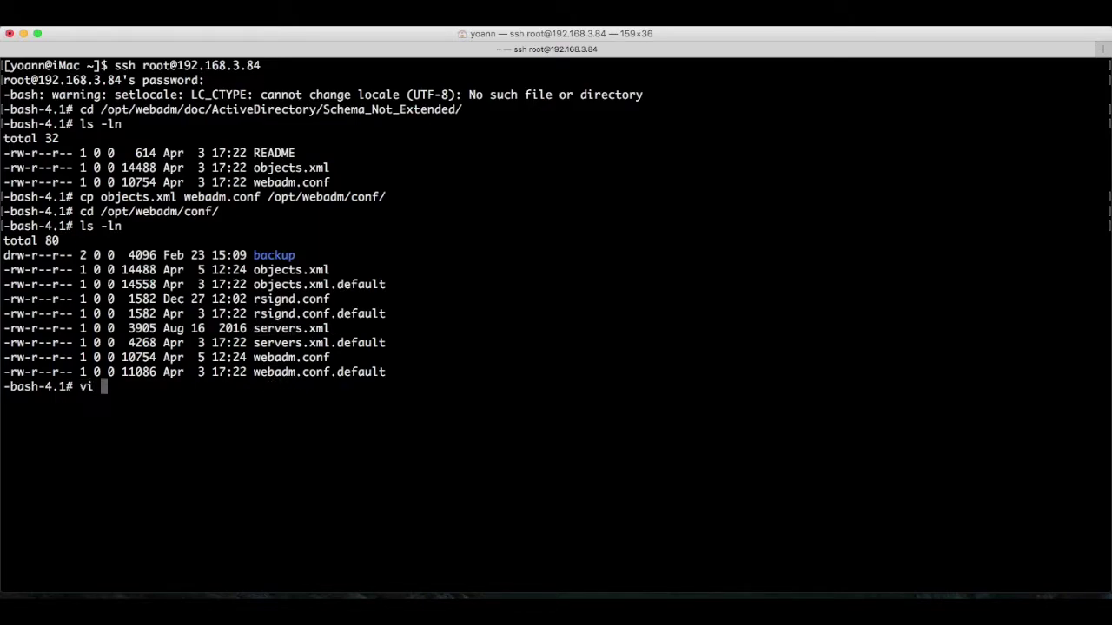
key("super+v")
key("Return")
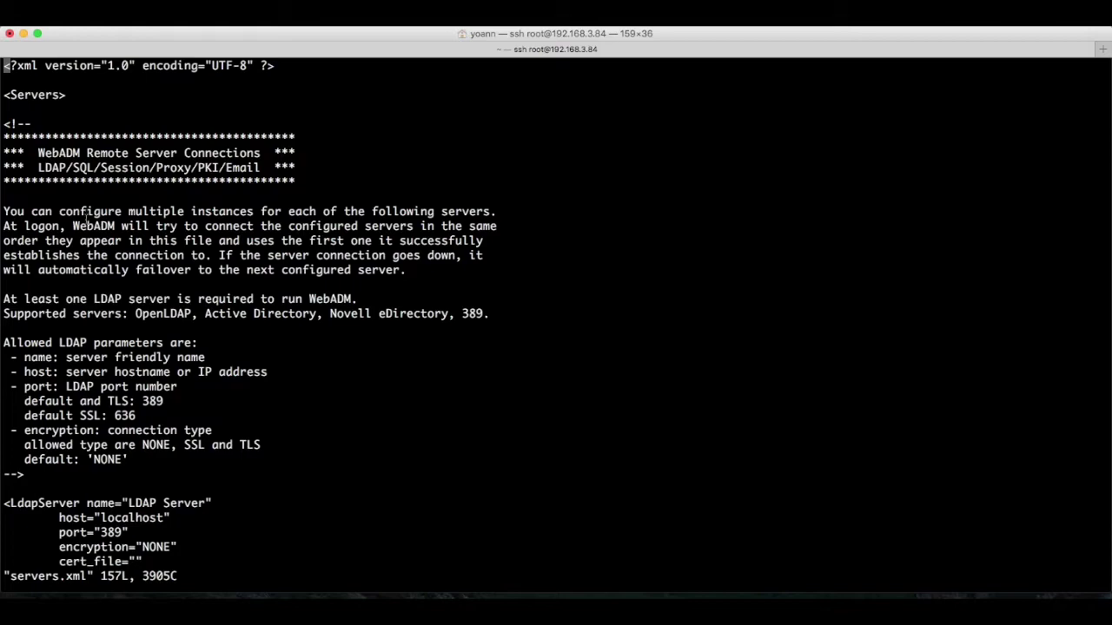
key("Down")
key("Down")
key("Down")
key("Down")
key("Down")
key("Down")
key("Down")
key("Down")
key("Down")
key("Down")
key("Down")
key("Down")
key("Down")
key("Down")
key("Down")
key("Down")
key("Down")
key("Down")
key("Down")
key("Down")
key("Down")
key("Down")
key("Down")
key("Down")
key("Down")
key("Down")
key("Down")
key("Down")
key("Down")
key("Down")
key("Down")
key("Down")
key("Down")
key("Up")
key("Up")
key("Up")
key("Up")
key("Down")
key("Right")
key("Right")
key("Right")
key("Right")
key("Right")
key("Right")
key("Right")
key("Right")
key("Right")
key("Right")
key("Right")
- Rename the LDAP server to 'Active Directory' and erase its localhost host value
key("i")
key("Right")
key("Right")
key("Right")
key("Right")
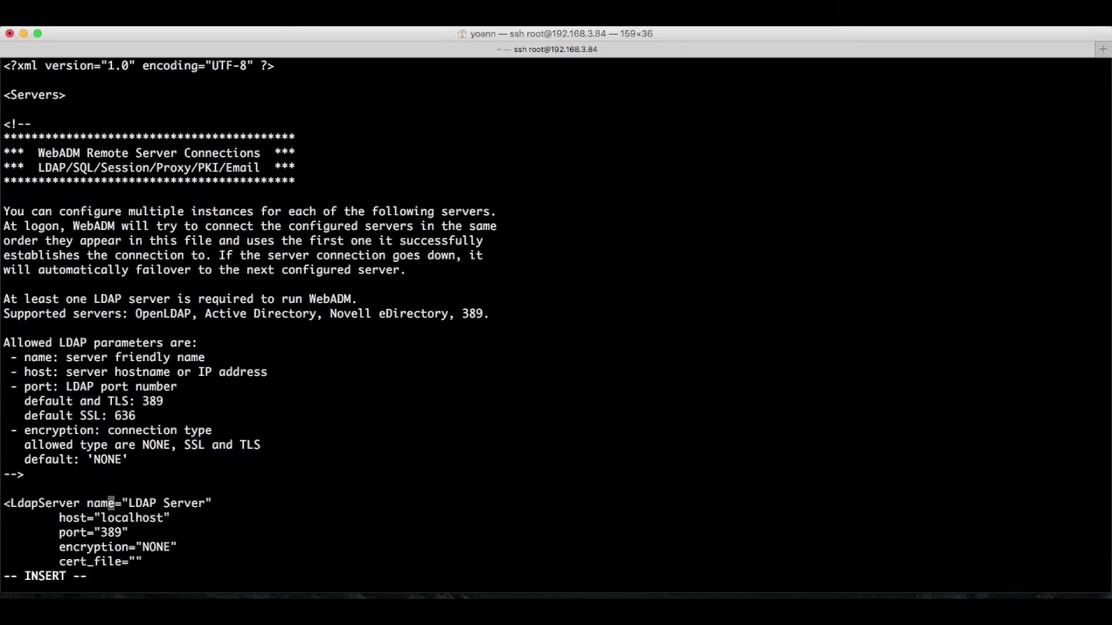
key("Right")
key("Right")
key("Right")
key("Delete")
key("Delete")
key("Delete")
key("Delete")
key("Delete")
key("Delete")
key("Delete")
key("Delete")
key("Delete")
key("Delete")
key("Delete")
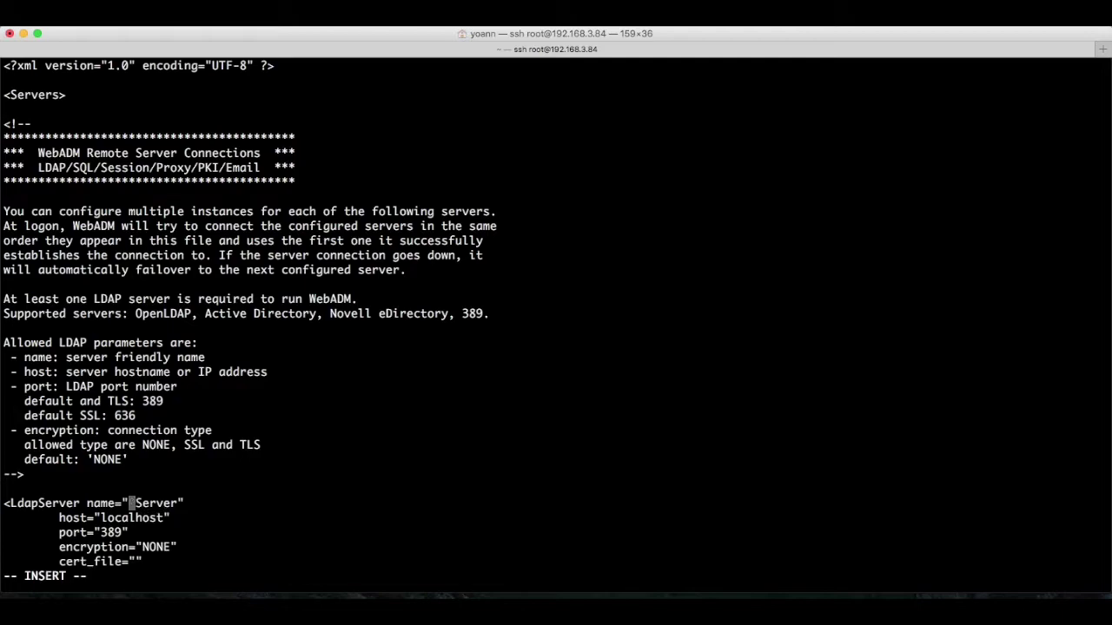
key("Delete")
type("Active Directory")
key("Down")
key("BackSpace")
key("BackSpace")
key("BackSpace")
key("BackSpace")
key("BackSpace")
key("BackSpace")
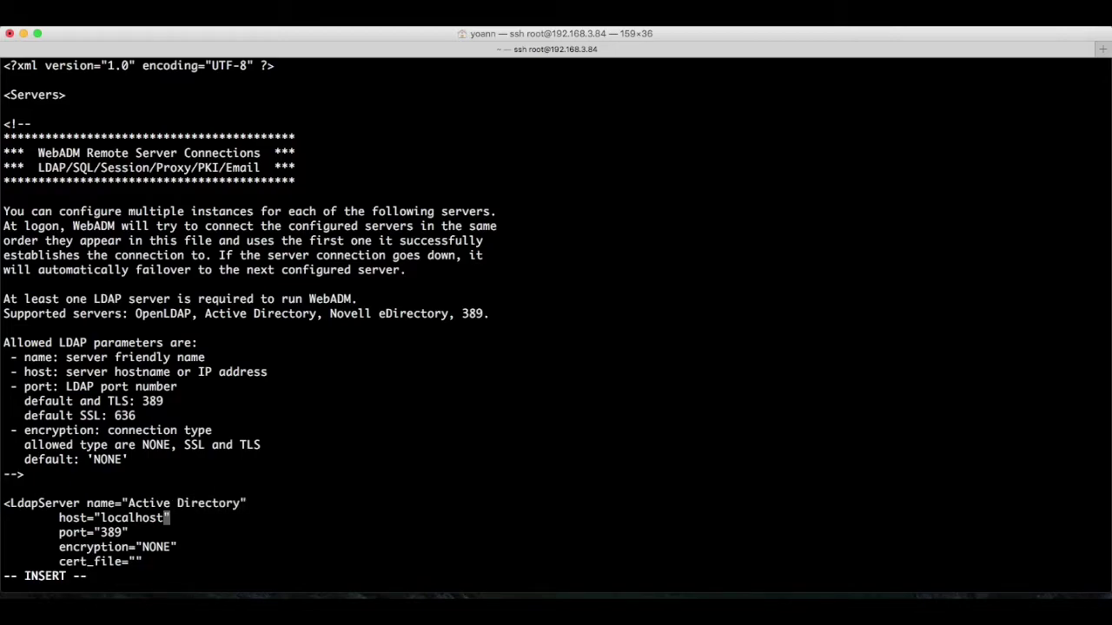
key("BackSpace")
key("BackSpace")
key("BackSpace")
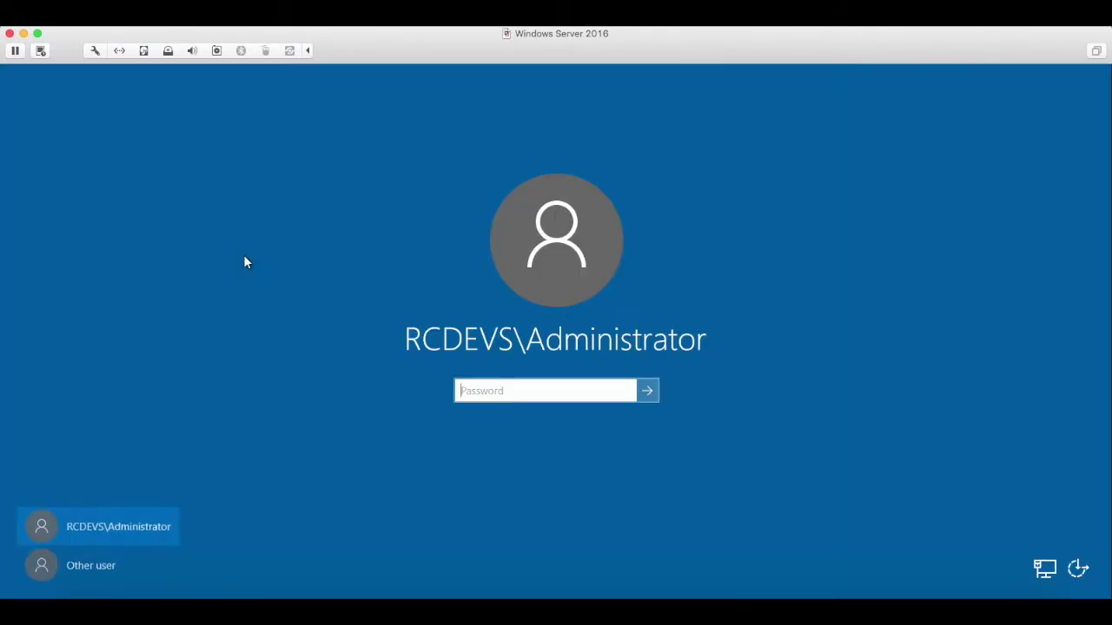
- Sign in to Windows Server with the Administrator password and open Command Prompt
type("••")
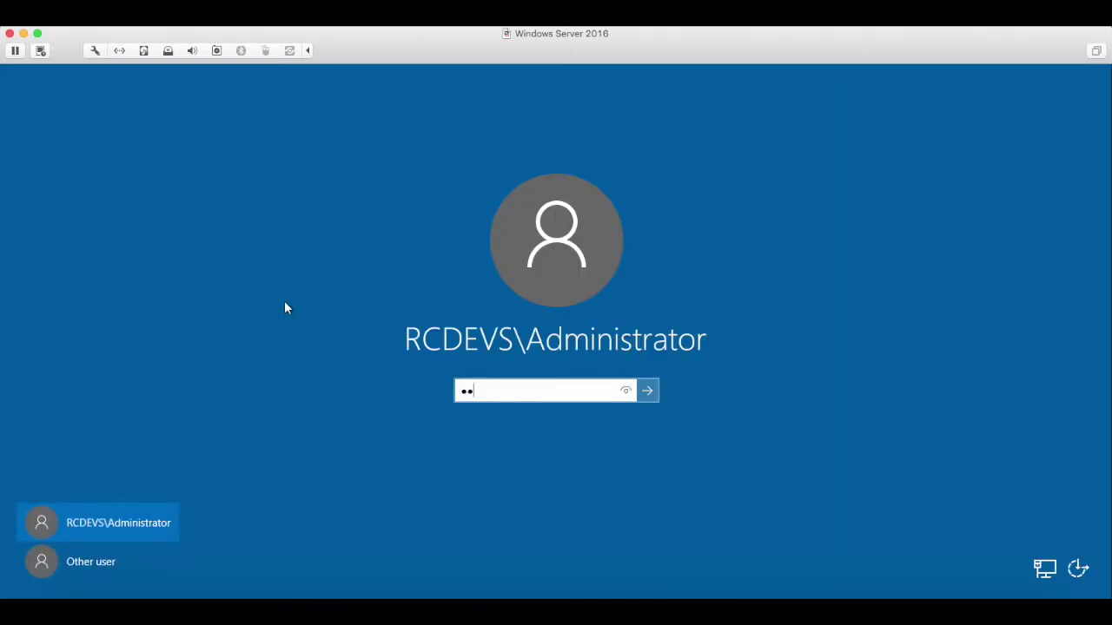
type("•••••")
key("Return")
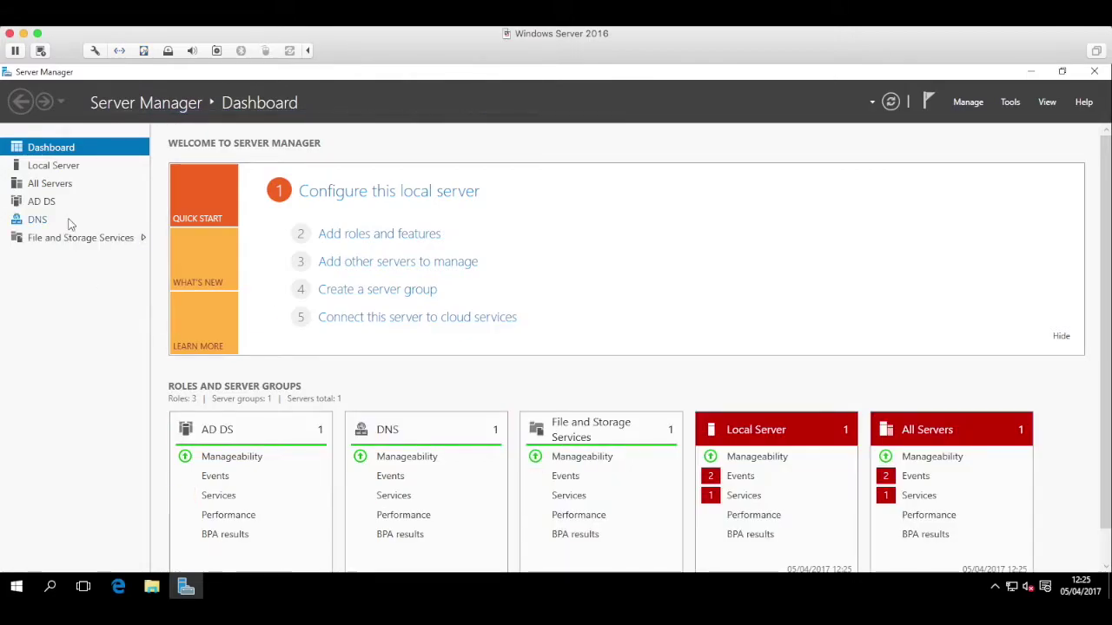
left_click(49, 588)
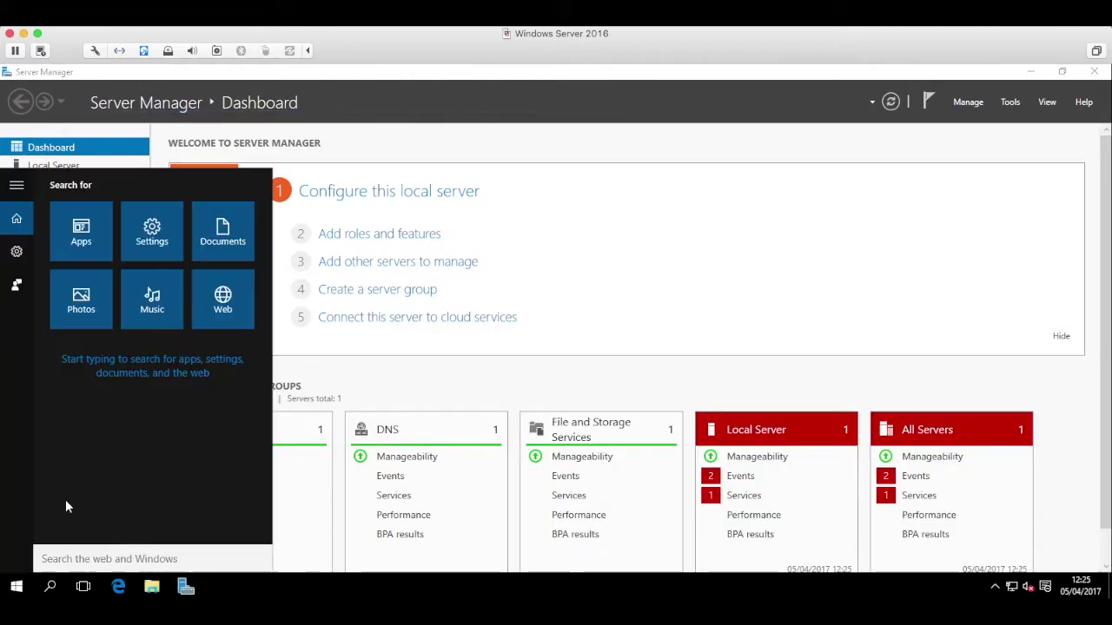
type("cmd")
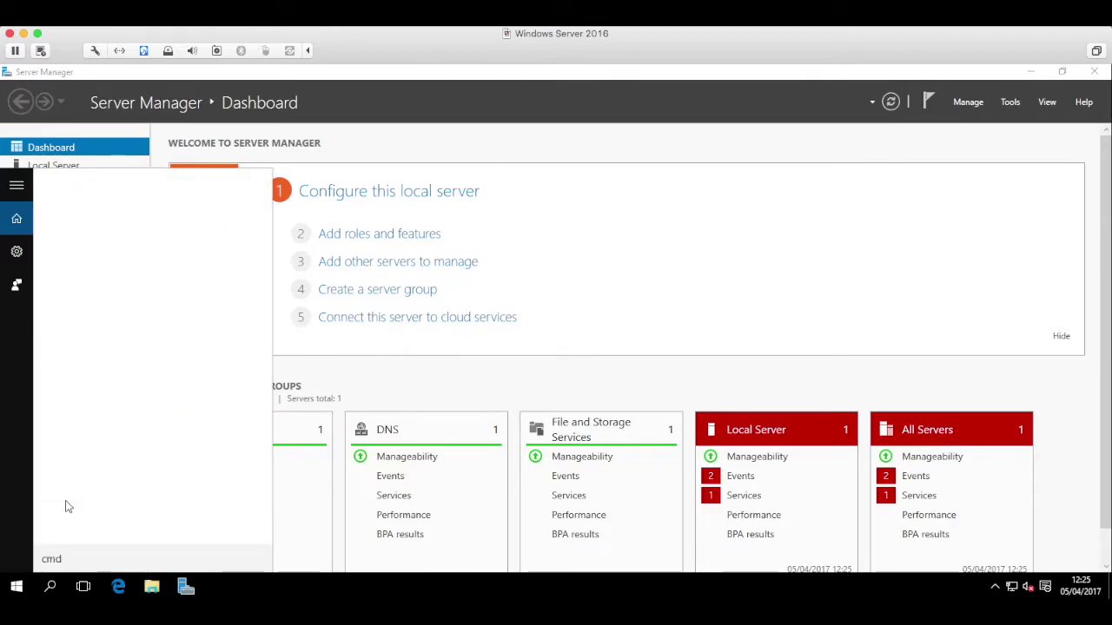
key("Return")
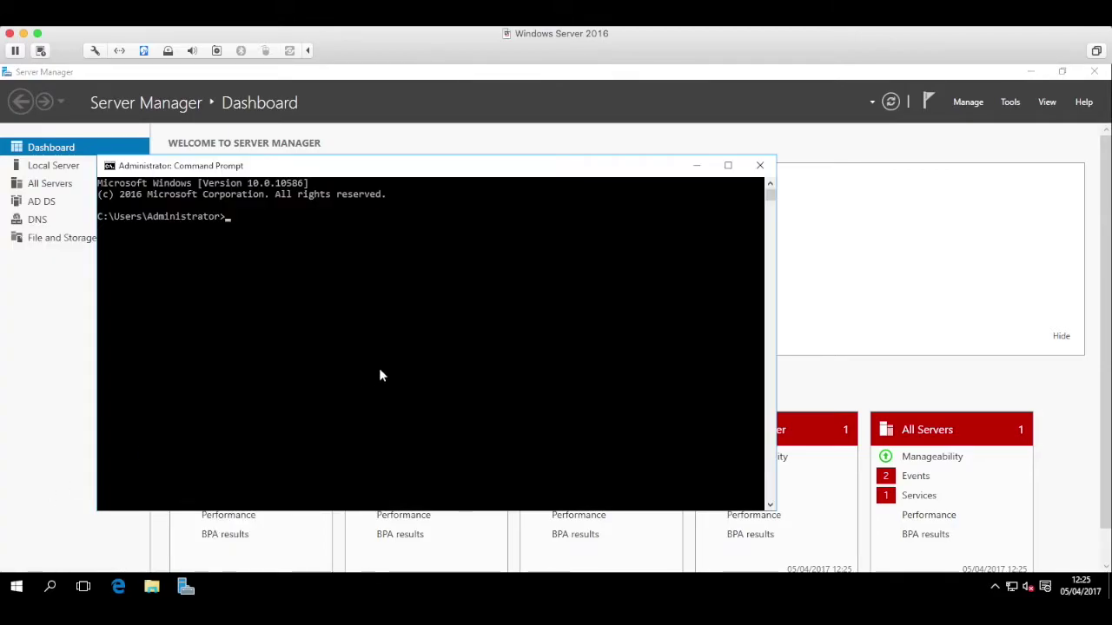
- Run ipconfig and select the IPv4 address 192.168.3.175
type("ipconfig")
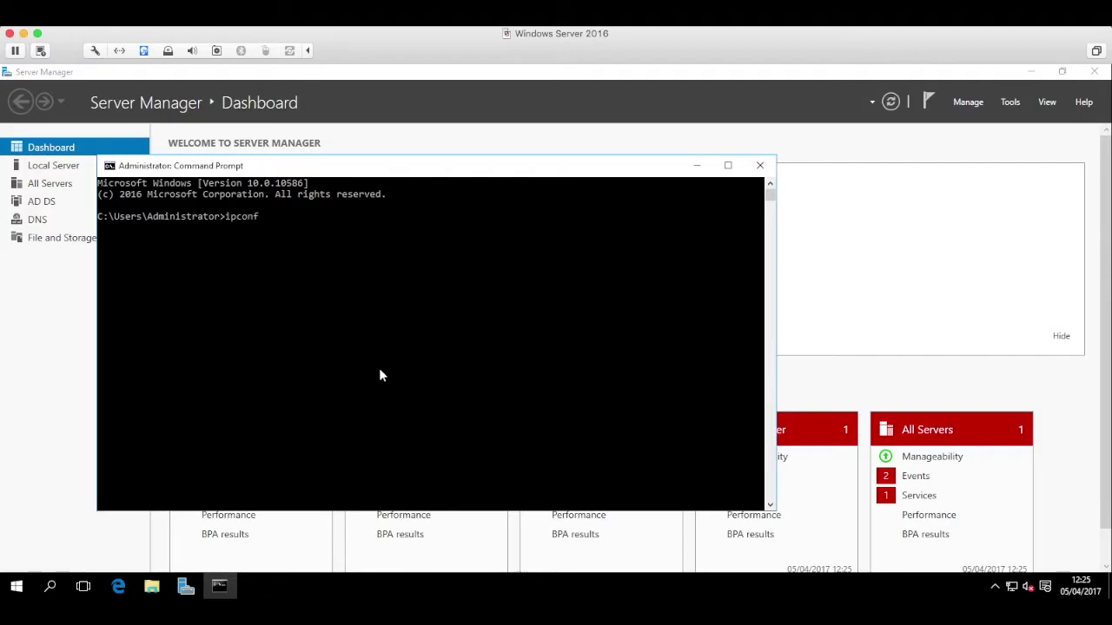
key("Return")
left_click_drag(314, 317, 355, 323)
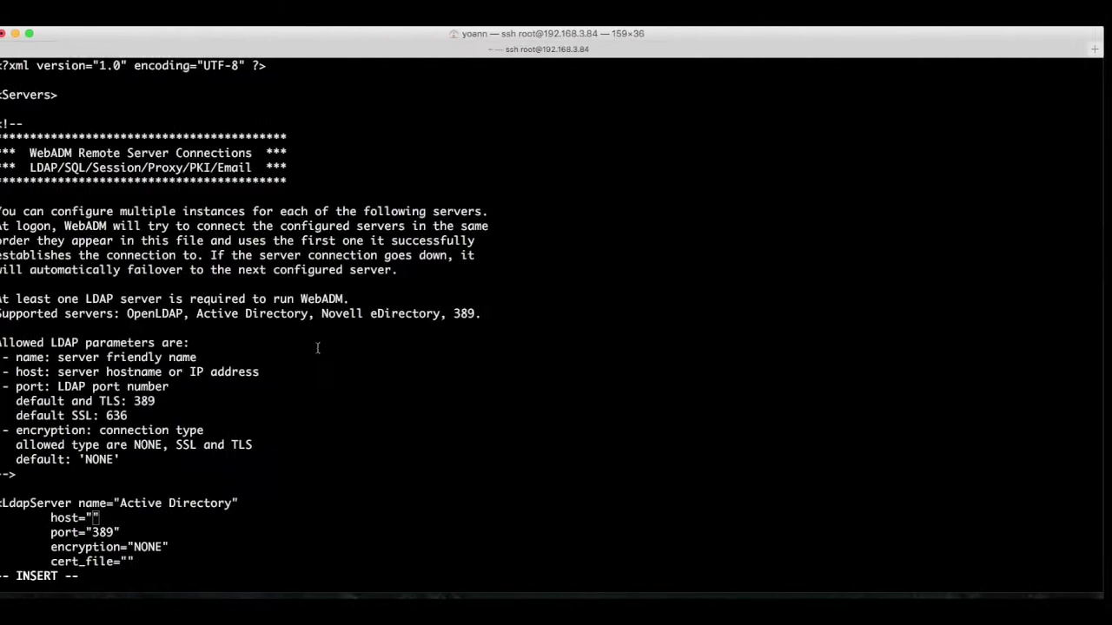
- Enter 192.168.3.175 as the Active Directory host, then save and quit servers.xml with :wq
type("192.")
type("168.3.")
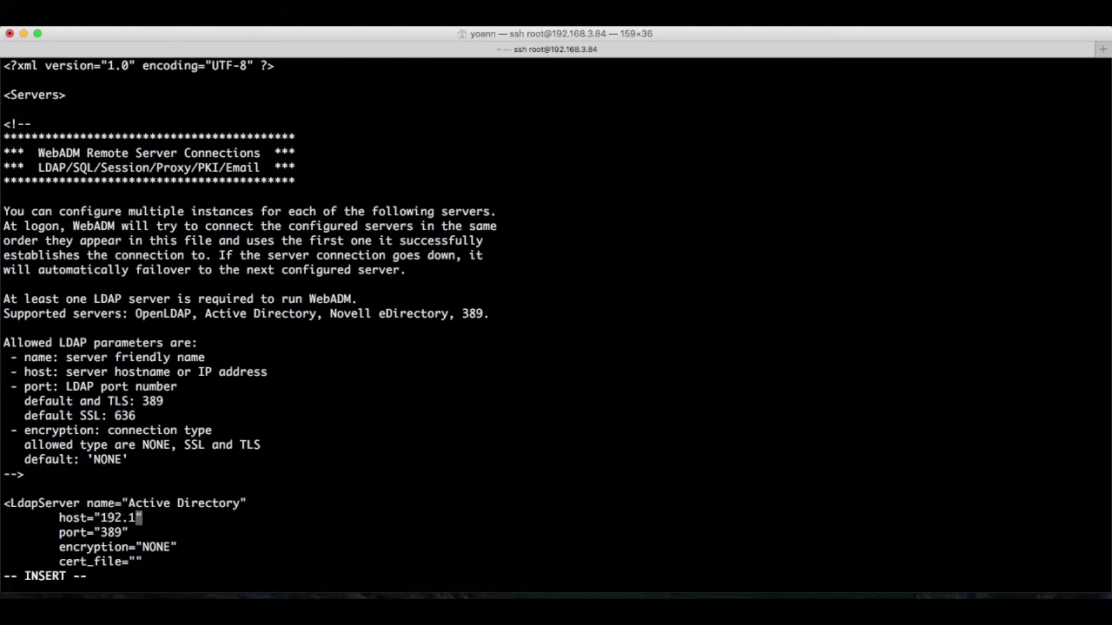
type("175")
key("Down")
key("Down")
key("Down")
key("Down")
key("Down")
key("Down")
key("Down")
key("Down")
key("Down")
key("Down")
key("Down")
key("Down")
key("Down")
key("Down")
key("Down")
key("Down")
key("Down")
key("Down")
key("Down")
key("Down")
key("Down")
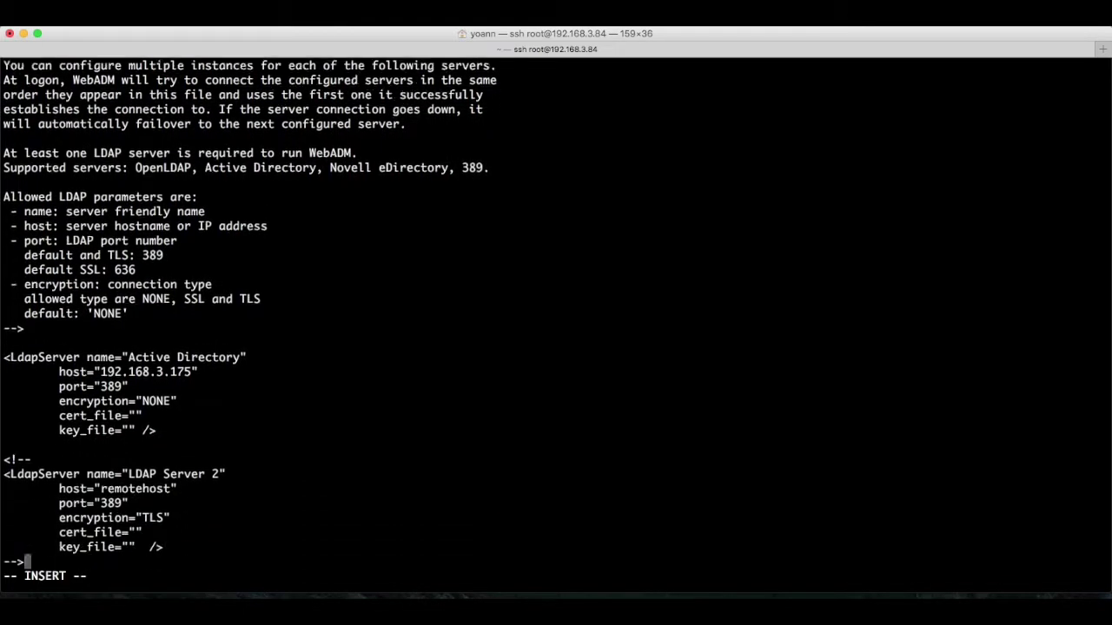
key("Down")
key("Down")
key("Down")
key("Down")
key("Down")
key("Down")
key("Down")
key("Down")
key("Down")
key("Down")
key("Down")
key("Down")
key("Down")
key("Down")
key("Down")
key("Down")
key("Down")
key("Down")
key("Down")
key("Down")
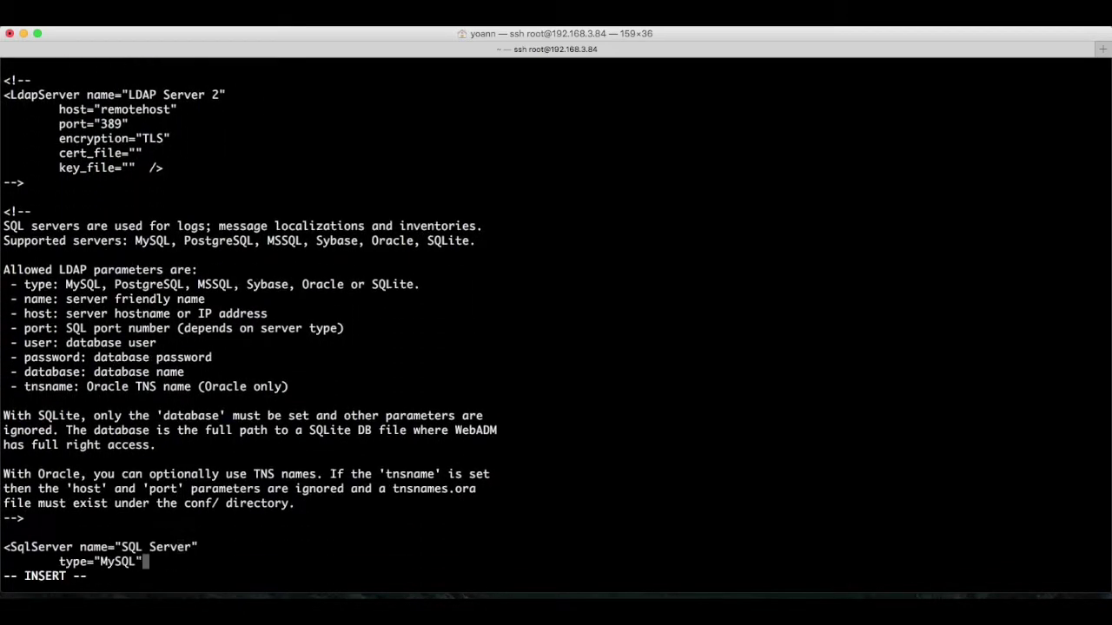
key("Down")
key("Down")
key("Down")
key("Down")
key("Down")
key("Down")
key("Down")
key("Down")
key("Down")
key("Down")
key("Down")
key("Down")
key("Down")
key("Down")
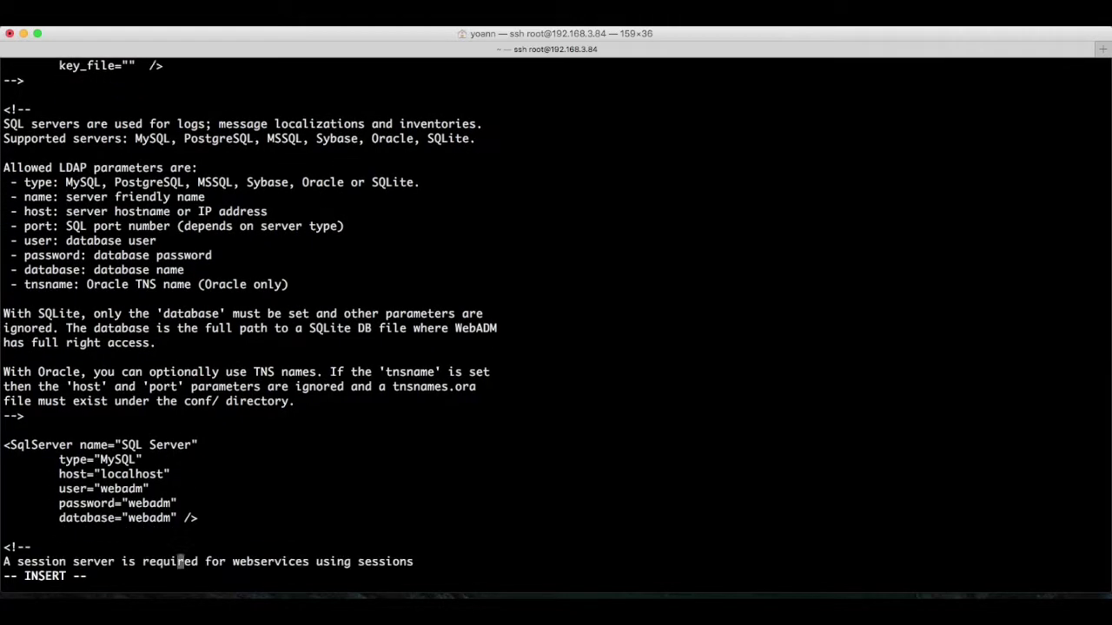
key("Down")
key("Down")
key("Down")
key("Down")
key("Down")
key("Down")
key("Down")
key("Down")
key("Down")
key("Down")
key("Down")
key("Down")
key("Down")
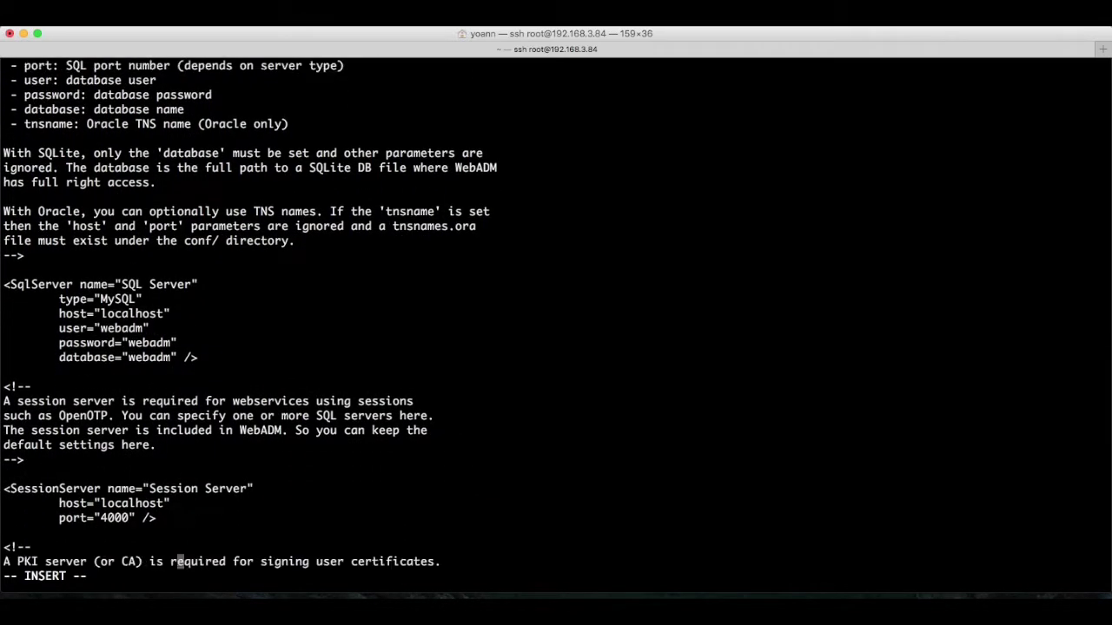
key("Down")
key("Down")
key("Down")
key("Down")
key("Down")
key("Down")
key("Down")
key("Down")
key("Down")
key("Down")
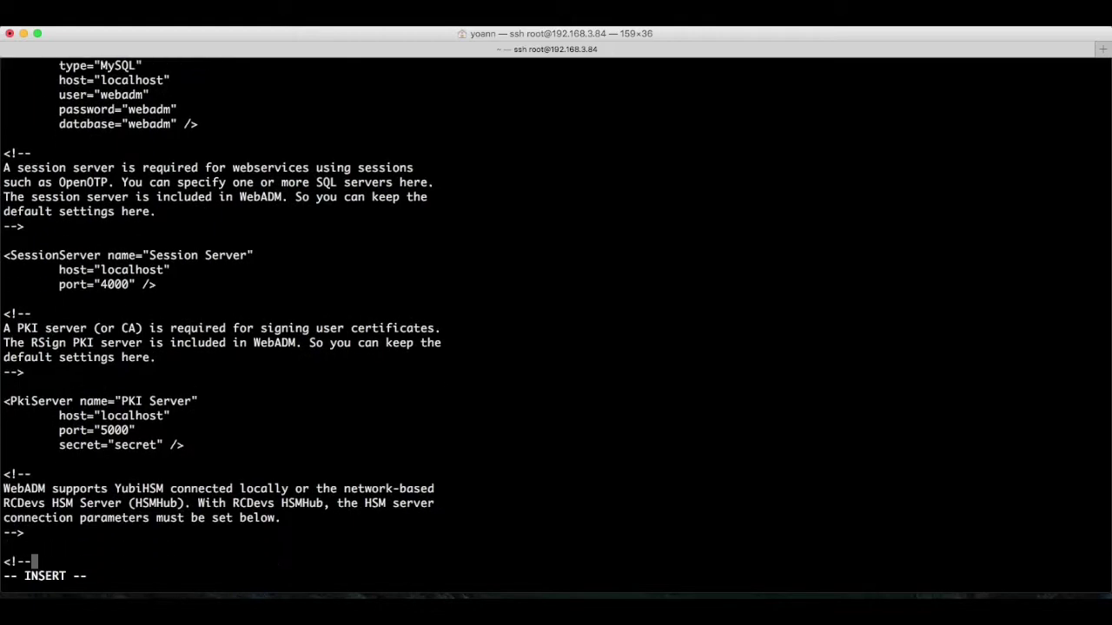
key("Down")
key("Down")
key("Down")
key("Down")
key("Down")
key("Down")
key("Down")
key("Down")
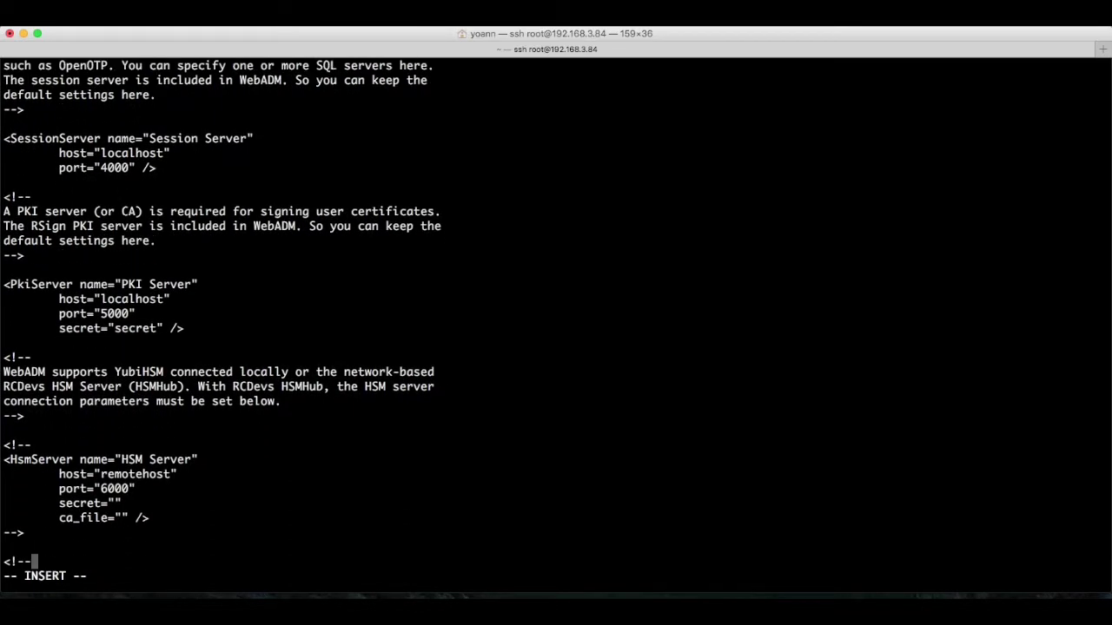
key("Down")
key("Down")
key("Down")
key("Down")
key("Down")
key("Down")
key("Down")
key("Down")
key("Down")
key("Down")
key("Down")
key("Down")
key("Down")
key("Down")
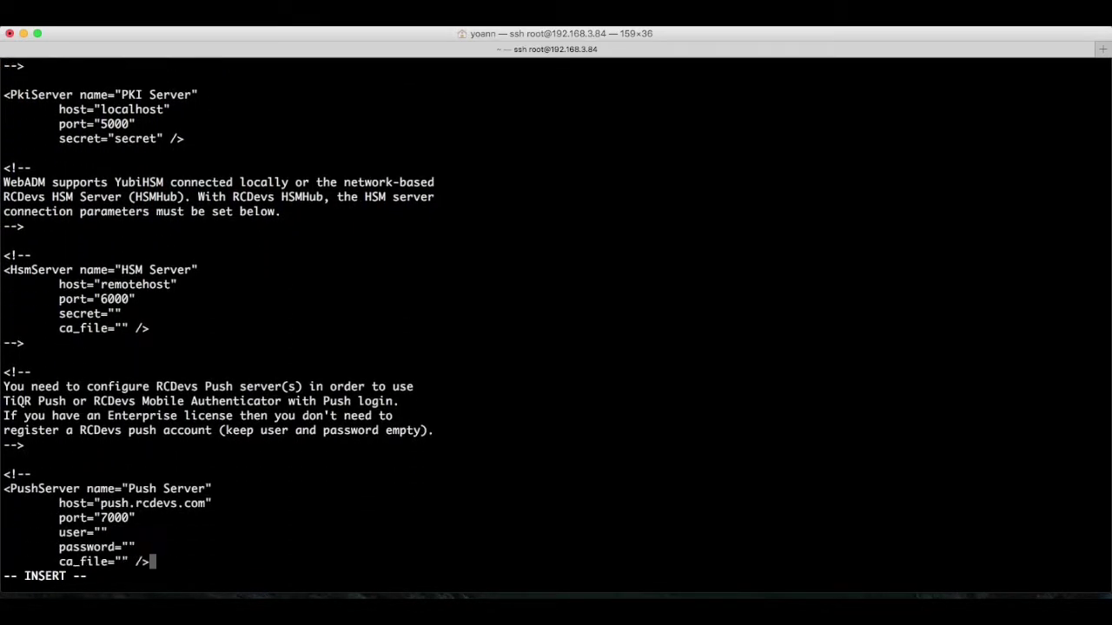
key("Escape")
type(":wq")
key("Return")
- Open webadm.conf in vi and move down to the proxy_user line
type("vi ")
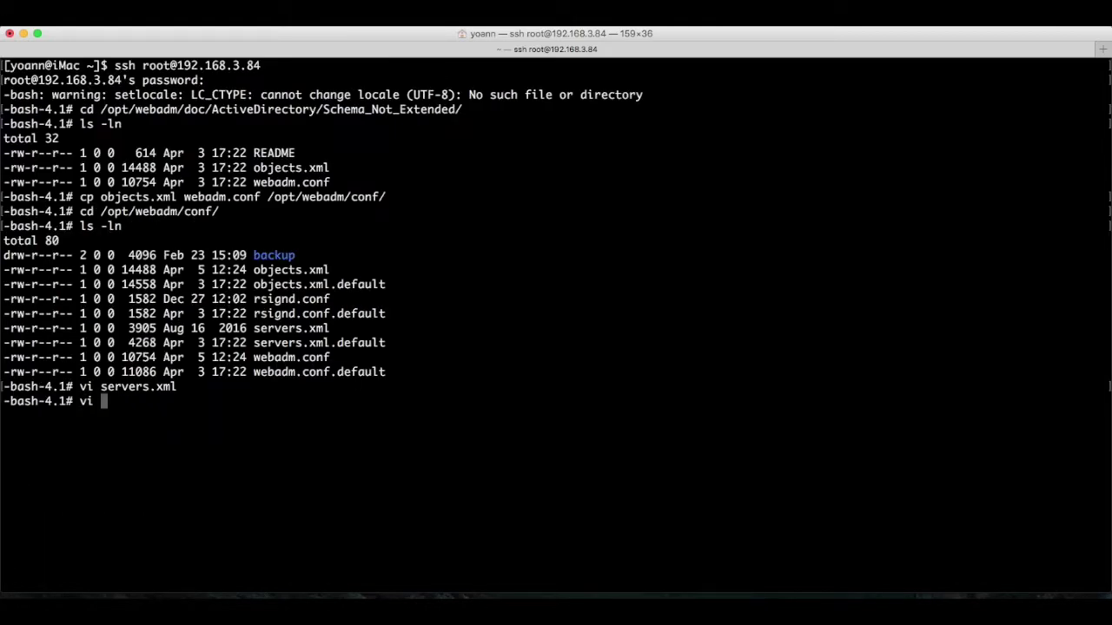
type("we")
key("Tab")
key("Return")
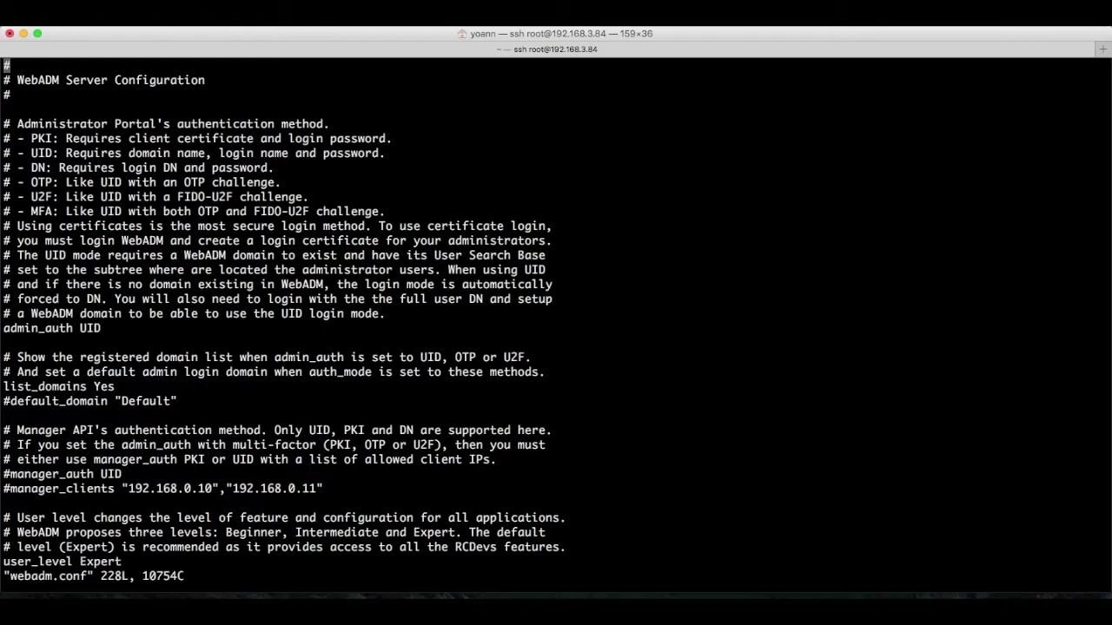
key("Down")
key("Down")
key("Down")
key("Down")
key("Down")
key("Down")
key("Down")
key("Down")
key("Down")
key("Down")
key("Down")
key("Down")
key("Down")
key("Down")
key("Down")
key("Down")
key("Down")
key("Down")
key("Down")
key("Down")
key("Down")
key("Down")
key("Down")
key("Down")
key("Down")
key("Down")
key("Down")
key("Down")
key("Down")
key("Down")
key("Down")
key("Down")
key("Down")
key("Down")
key("Down")
key("Down")
key("Down")
key("Down")
key("Down")
key("Down")
key("Down")
key("Down")
key("Down")
key("Down")
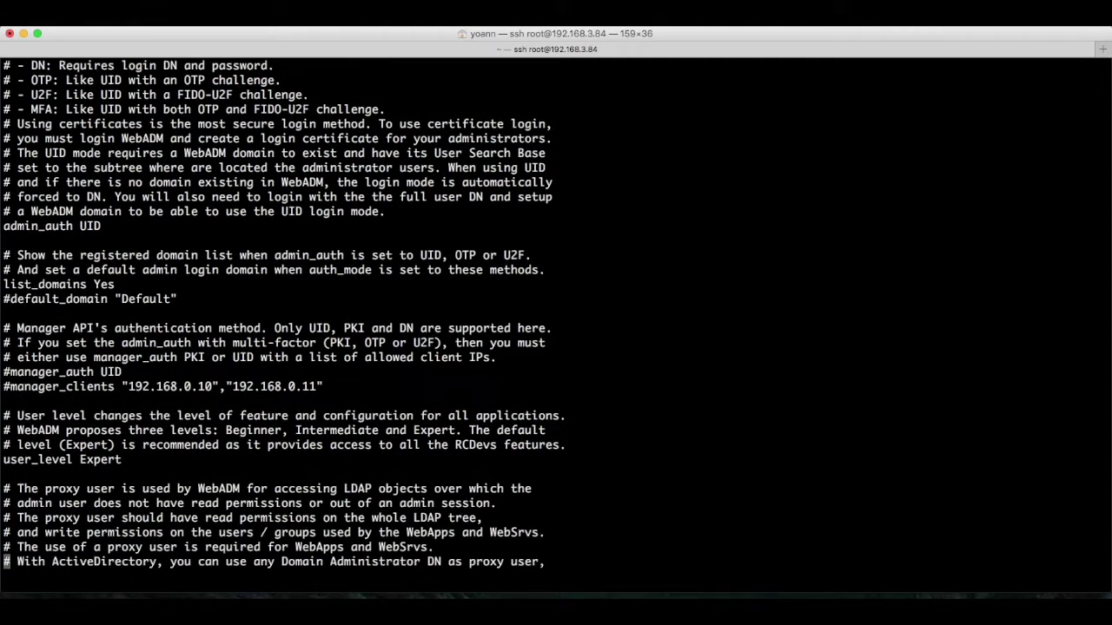
key("Up")
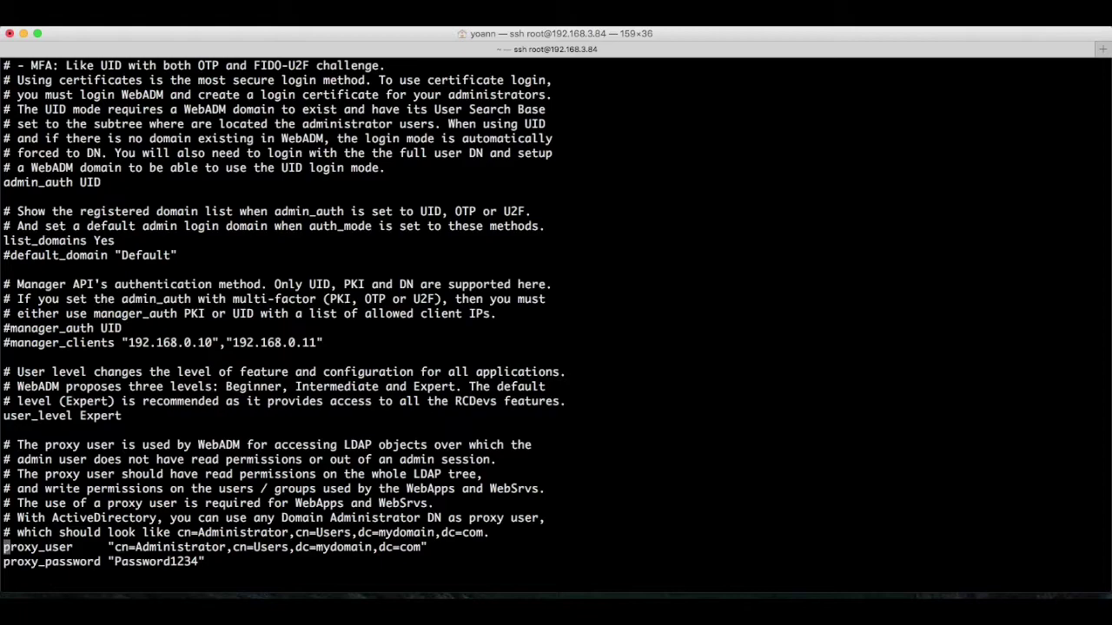
key("Right")
key("Right")
key("Right")
key("Right")
key("Right")
key("Right")
key("Right")
key("Right")
key("Right")
key("Right")
key("Right")
key("Right")
key("Right")
key("Right")
key("Right")
key("Right")
key("Right")
key("Right")
key("Right")
key("Right")
key("Right")
key("Right")
key("Right")
key("Right")
key("Right")
key("Right")
key("Right")
key("Right")
key("Right")
key("Right")
key("Right")
key("Right")
key("Right")
key("Right")
key("Right")
key("Right")
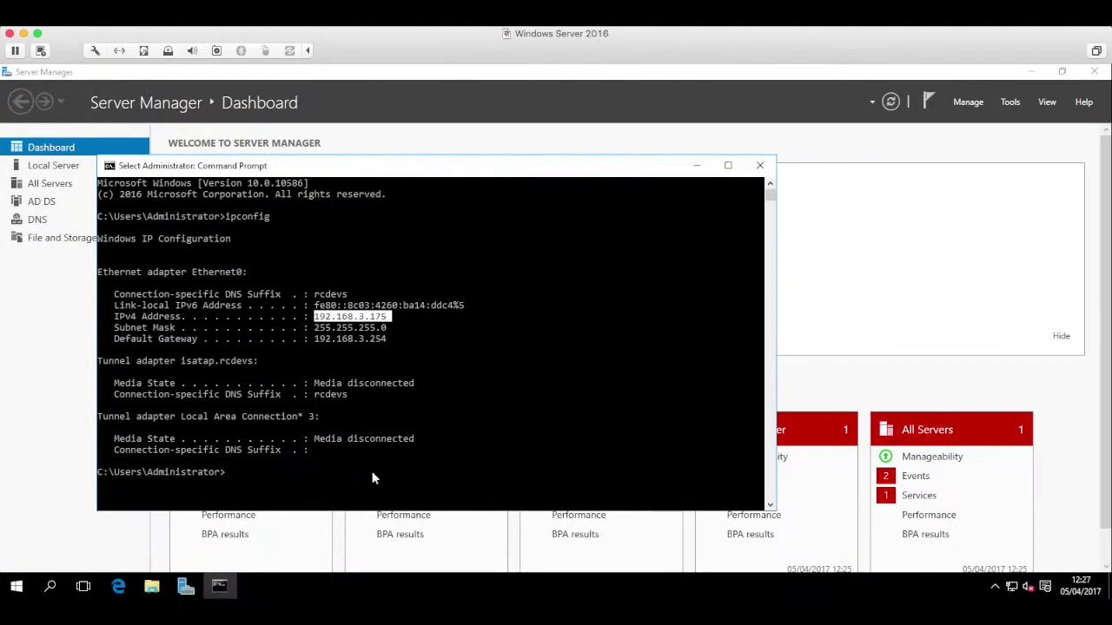
- From Server Manager, open Active Directory Users and Computers and show rcdevs.local's Users container
left_click(42, 441)
left_click(969, 102)
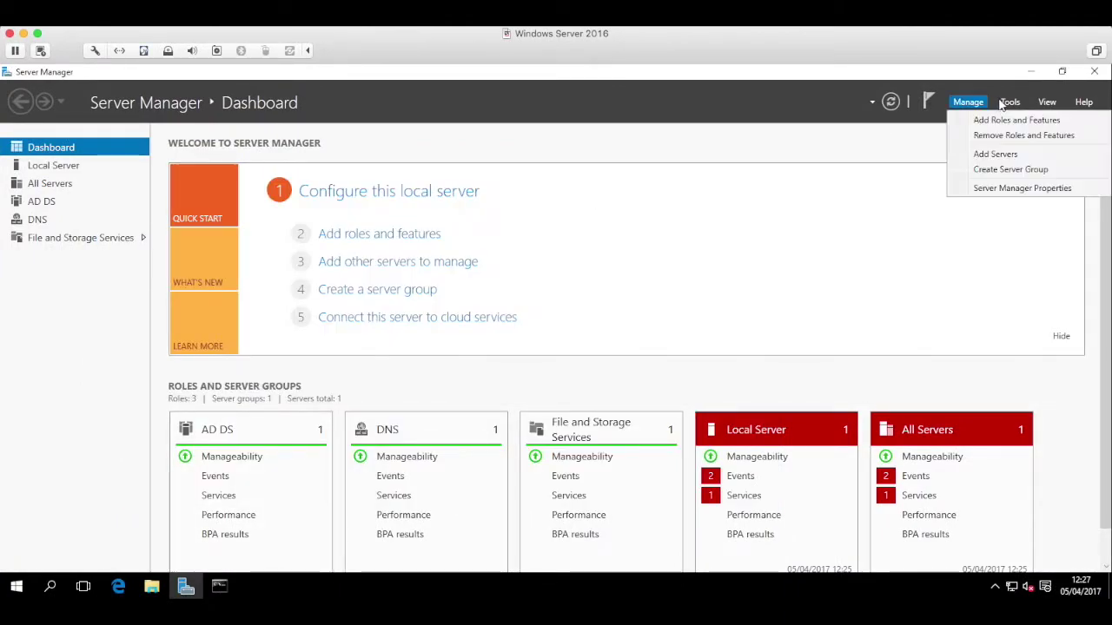
left_click(1007, 102)
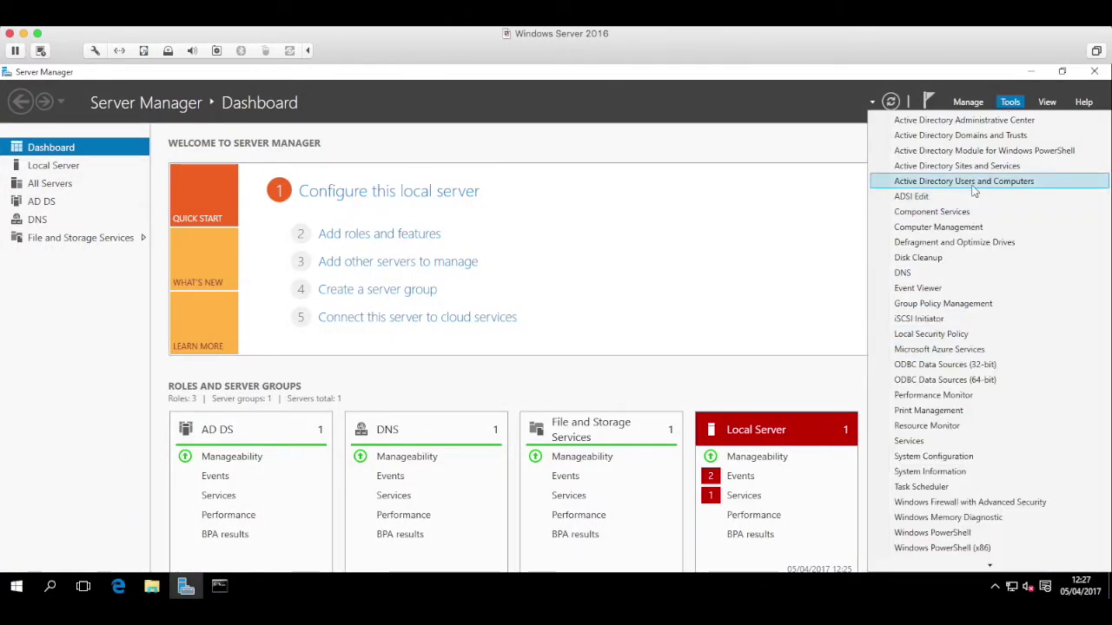
left_click(977, 181)
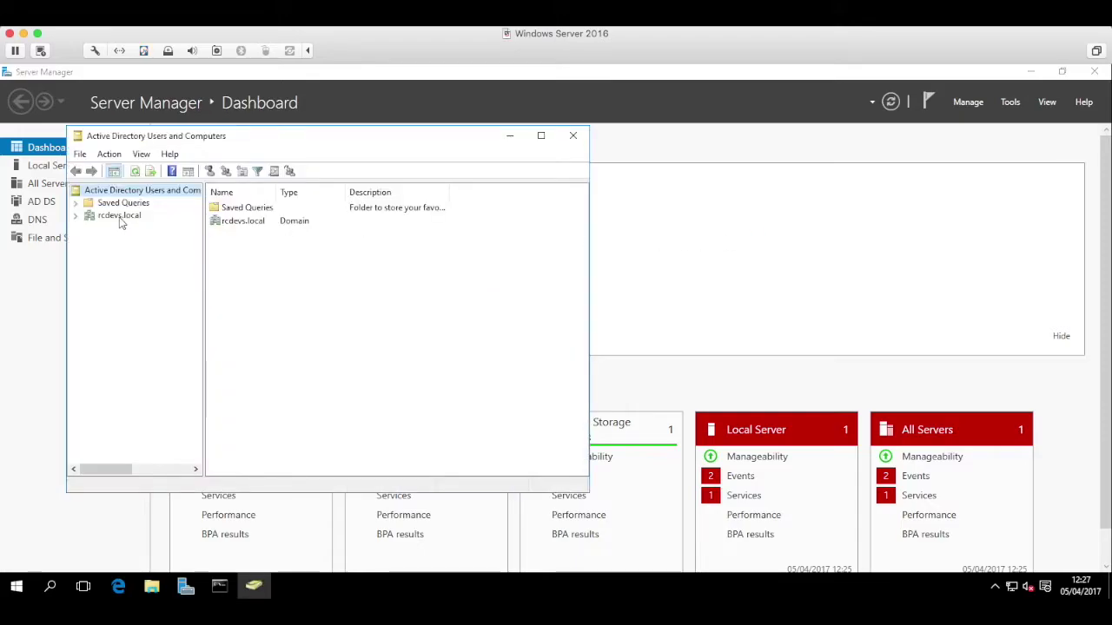
double_click(89, 216)
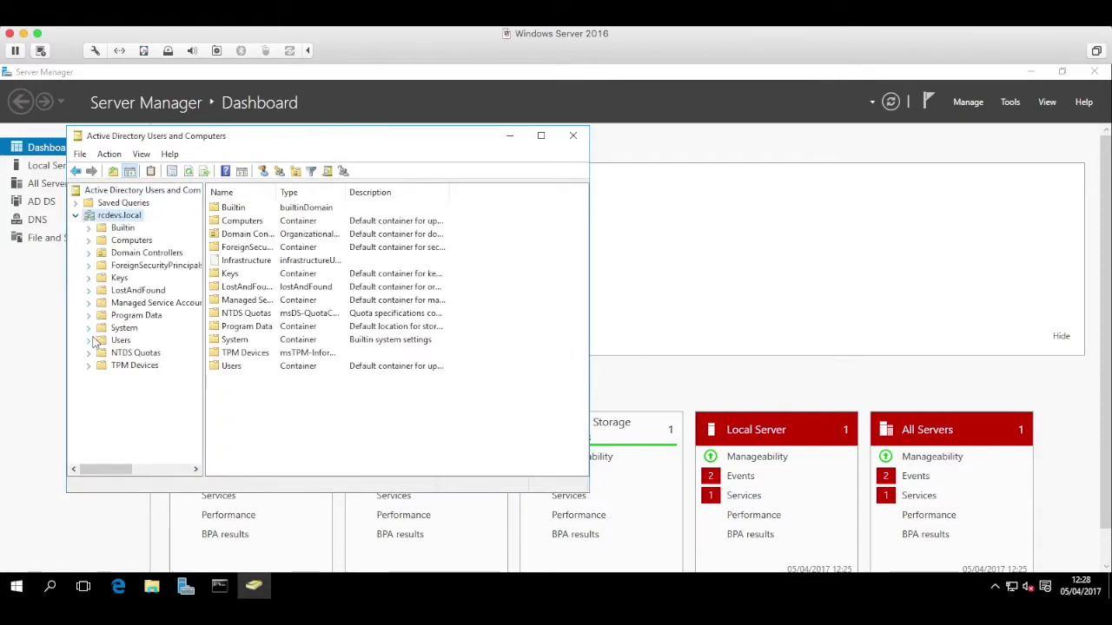
left_click(98, 341)
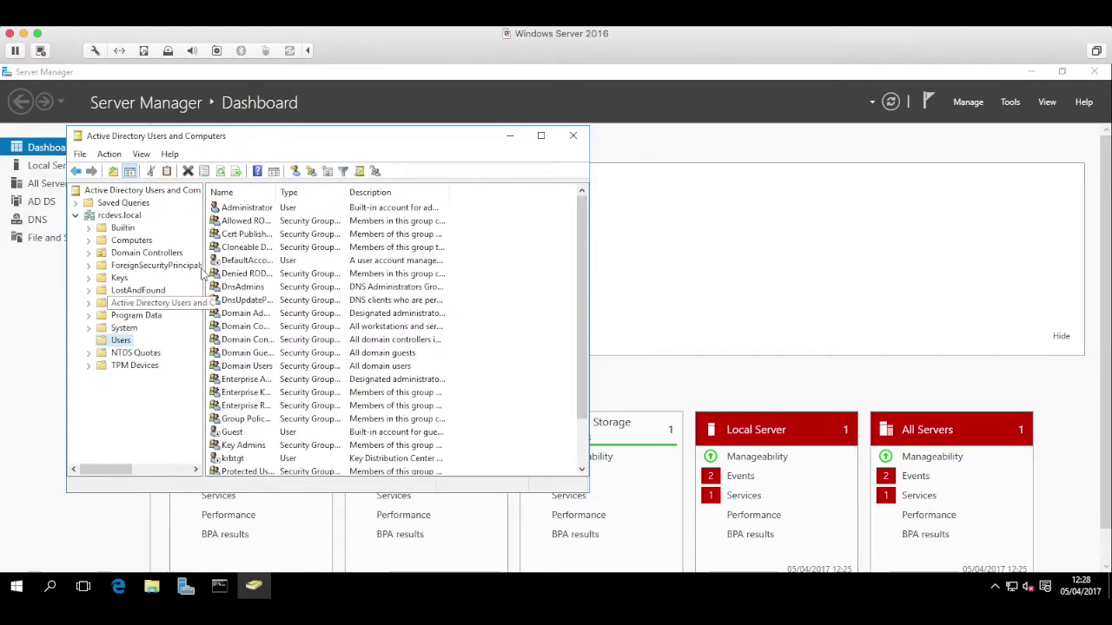
- In the Administrator's Attribute Editor, select distinguishedName CN=Administrator,CN=Users,DC=rcdevs,DC=local
right_click(258, 211)
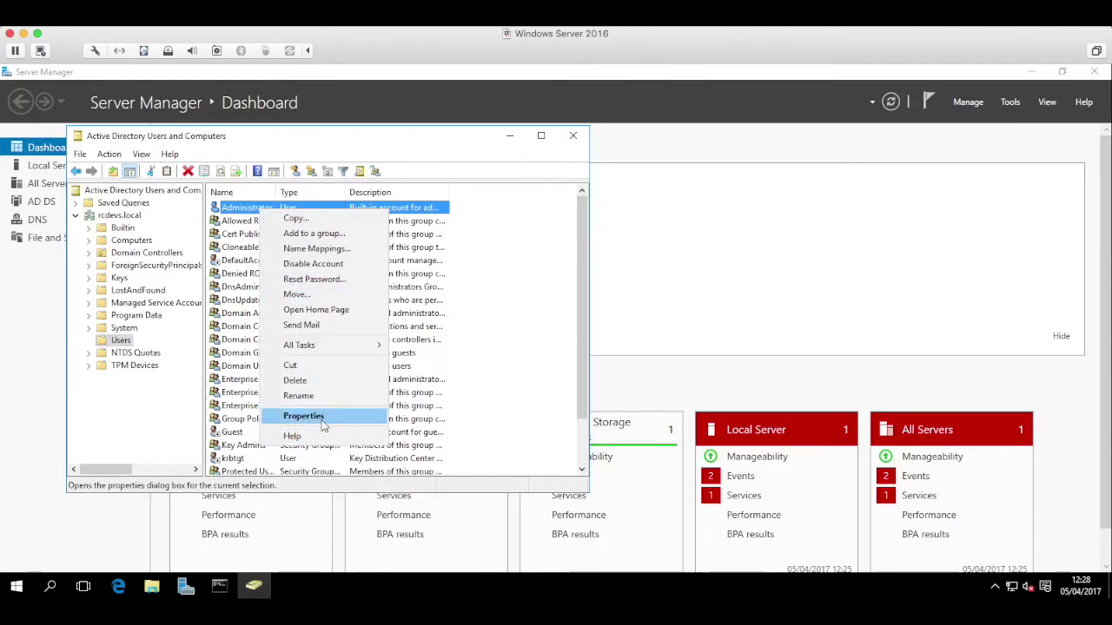
left_click(314, 417)
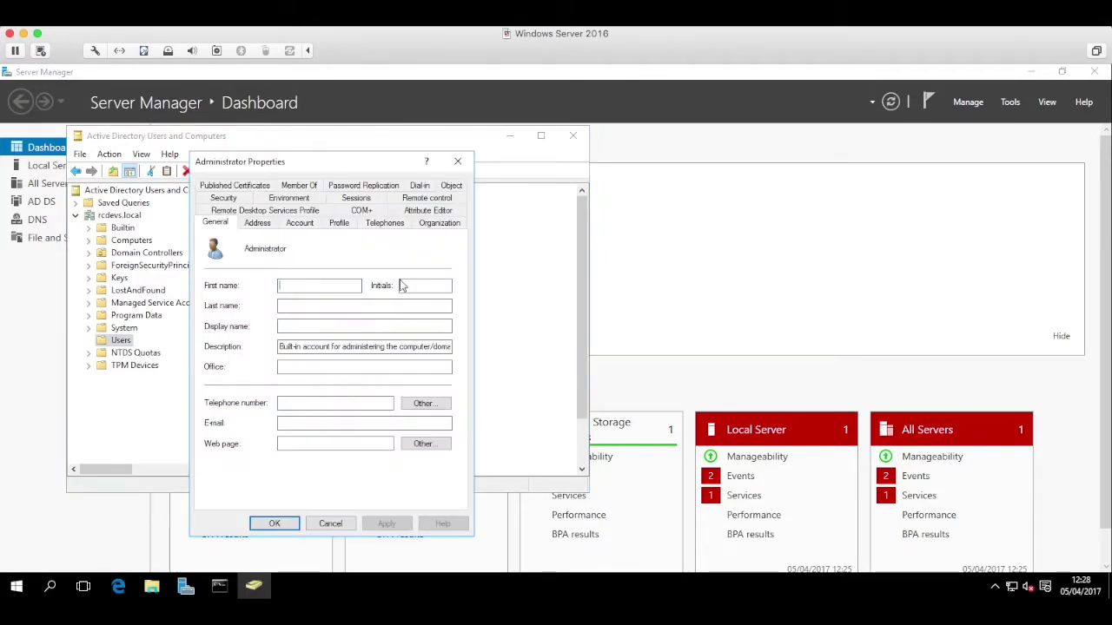
left_click(436, 213)
scroll(375, 372, "down", 6)
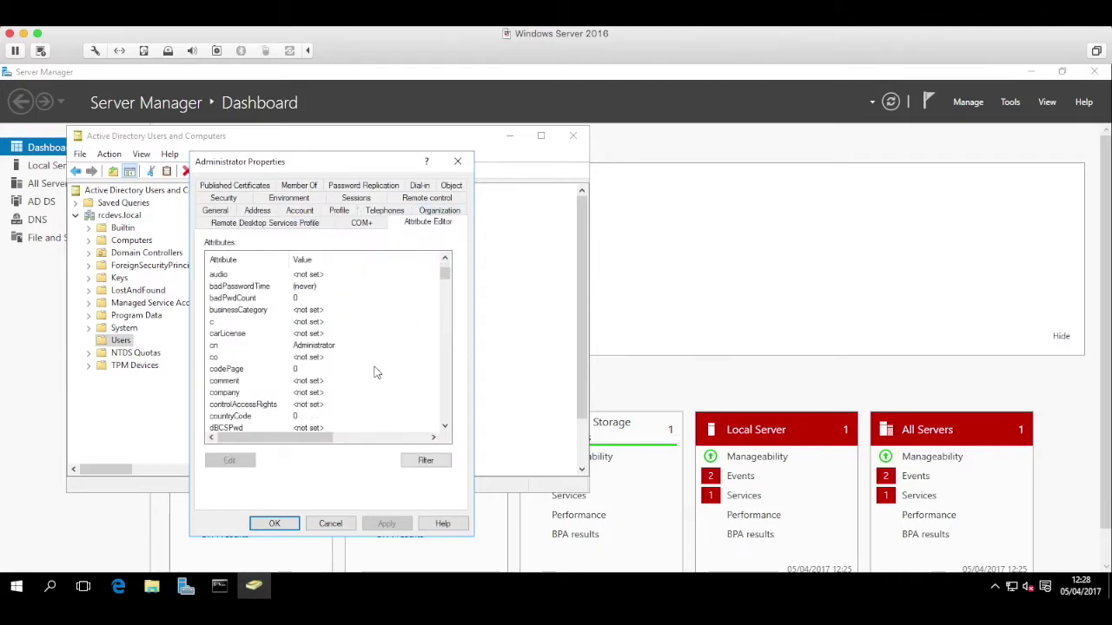
scroll(375, 379, "down", 1)
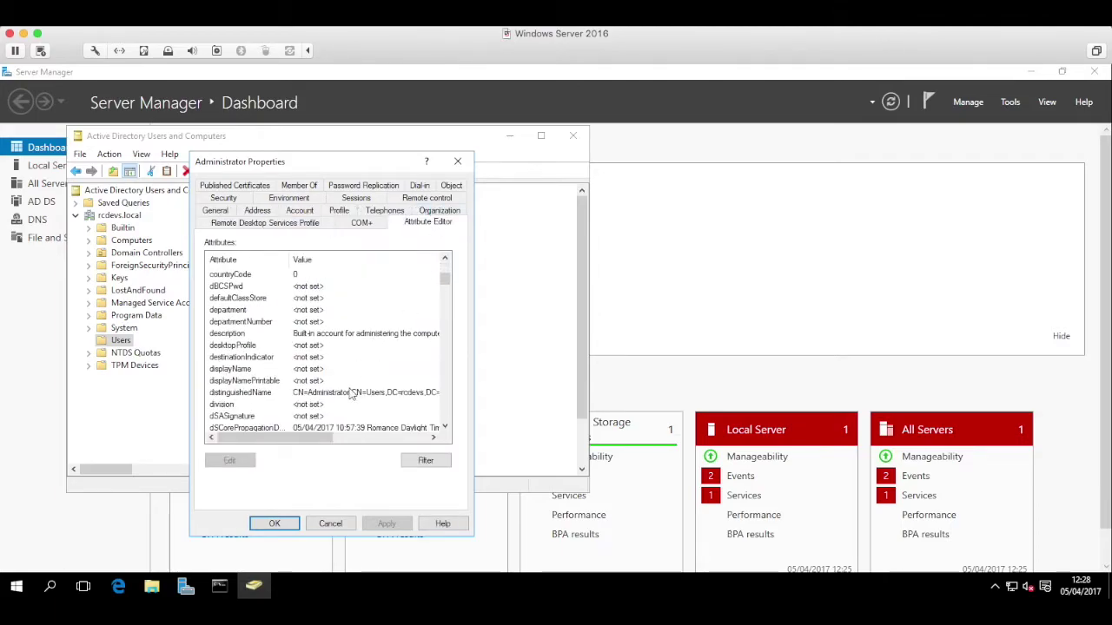
left_click(351, 394)
left_click_drag(315, 439, 341, 444)
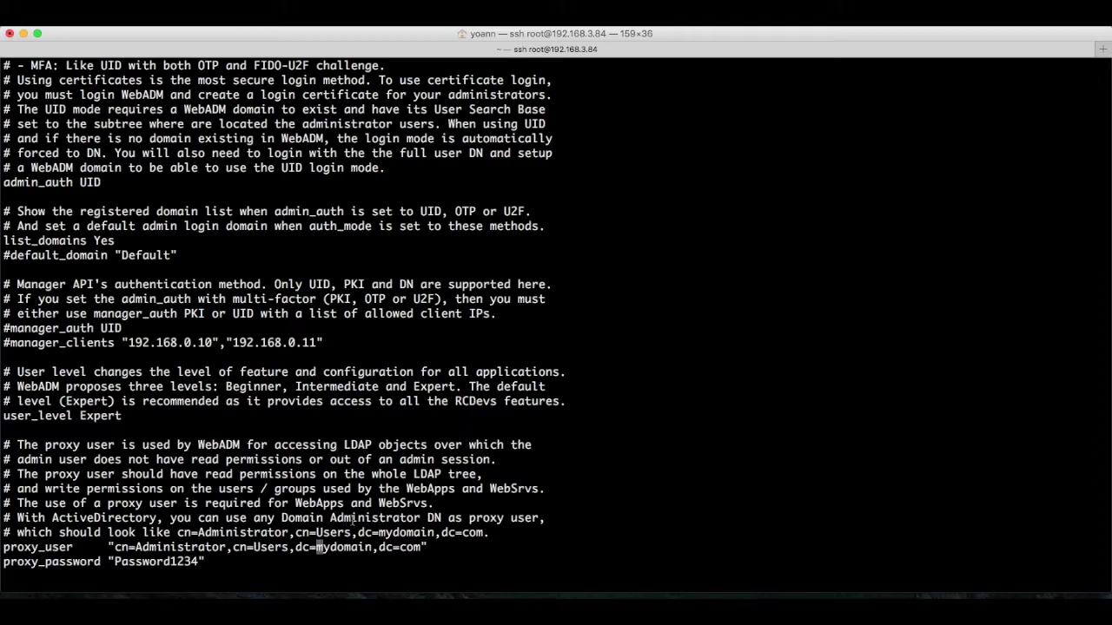
- Change the proxy_user DN's domain from mydomain/com to rcdevs/local
key("Delete")
key("Delete")
key("Delete")
key("Delete")
key("Delete")
key("Delete")
key("Delete")
key("Delete")
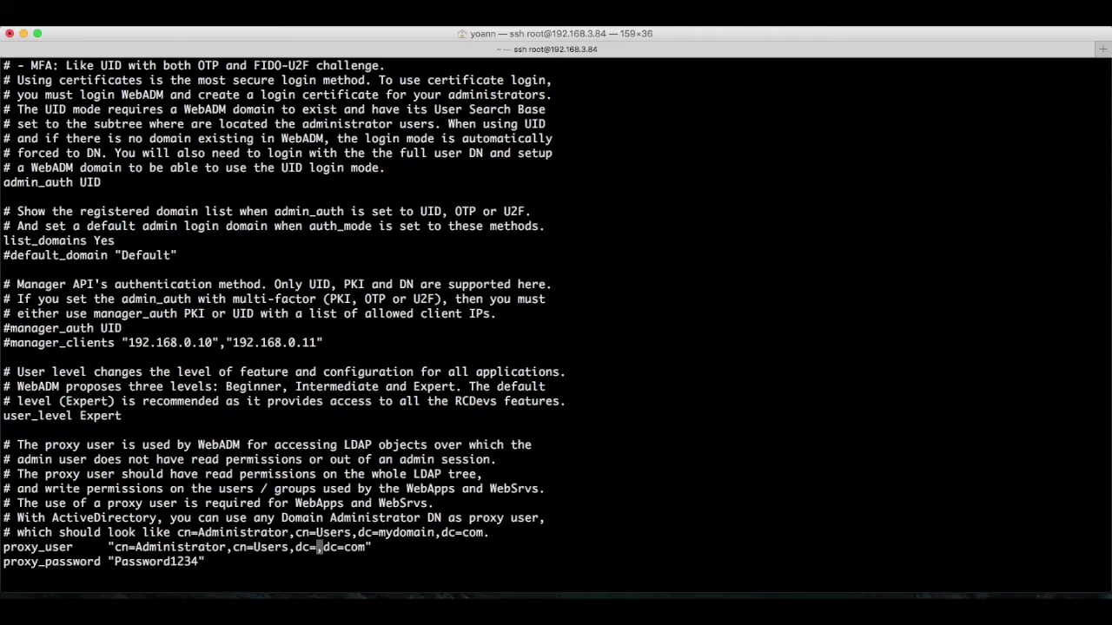
key("i")
type("rcdevs")
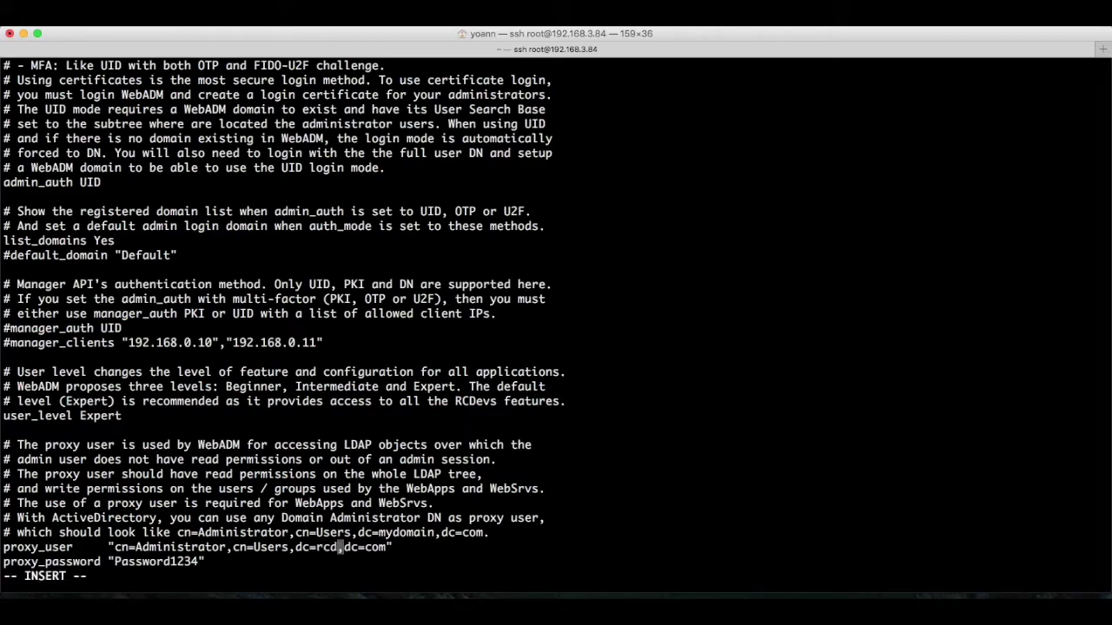
key("Right")
key("Right")
key("Right")
key("Right")
key("Right")
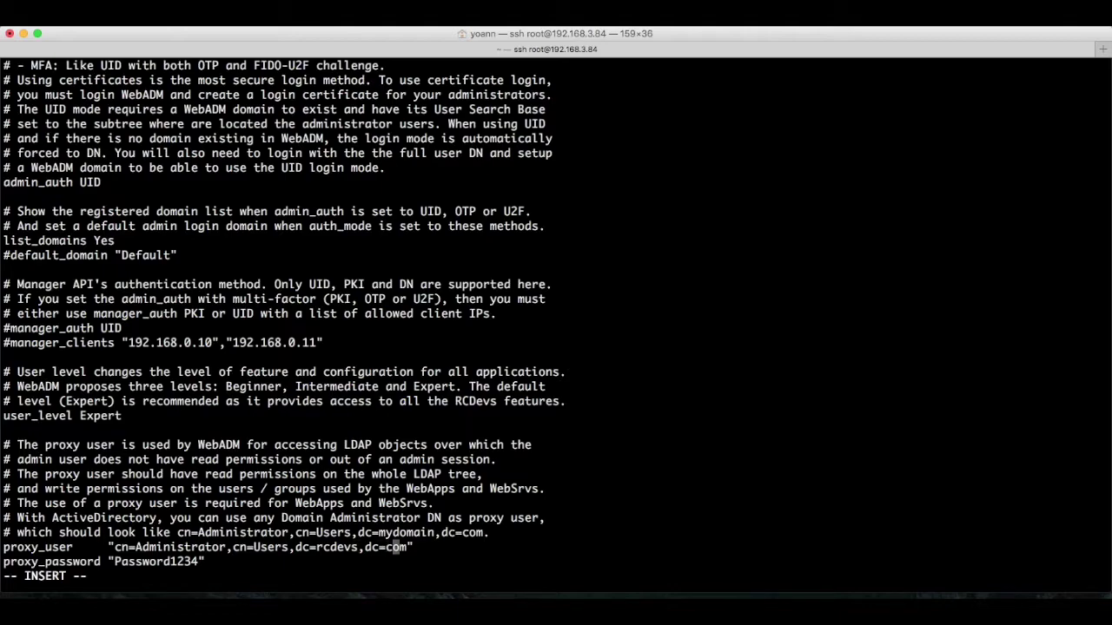
key("BackSpace")
key("Delete")
key("Delete")
type("local")
- Replace the old proxy password with the Administrator account's password
key("Down")
key("Left")
key("BackSpace")
key("BackSpace")
key("BackSpace")
key("BackSpace")
key("BackSpace")
key("BackSpace")
key("BackSpace")
key("BackSpace")
key("BackSpace")
key("BackSpace")
key("BackSpace")
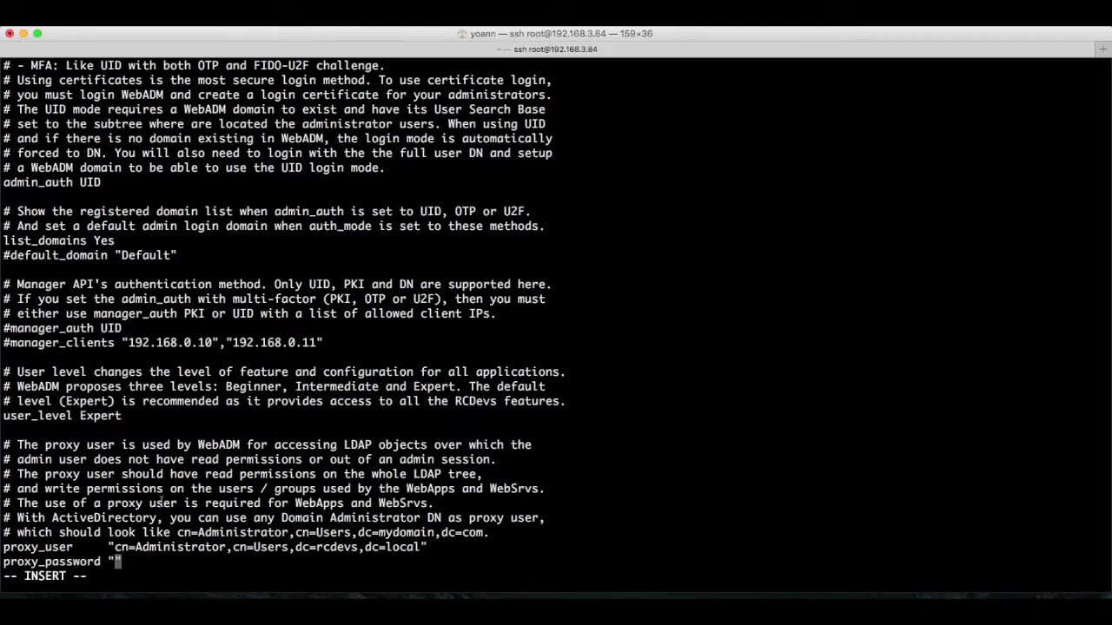
- Change both super_admins entries to dc=rcdevs,dc=local
key("Down")
key("Down")
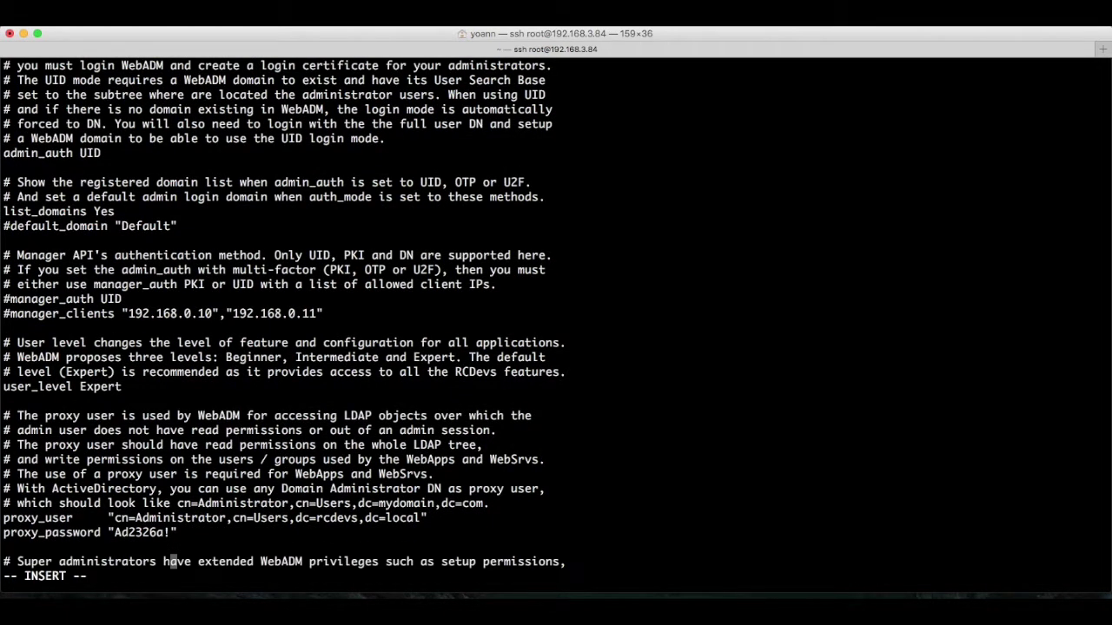
key("Down")
key("Down")
key("Down")
key("Down")
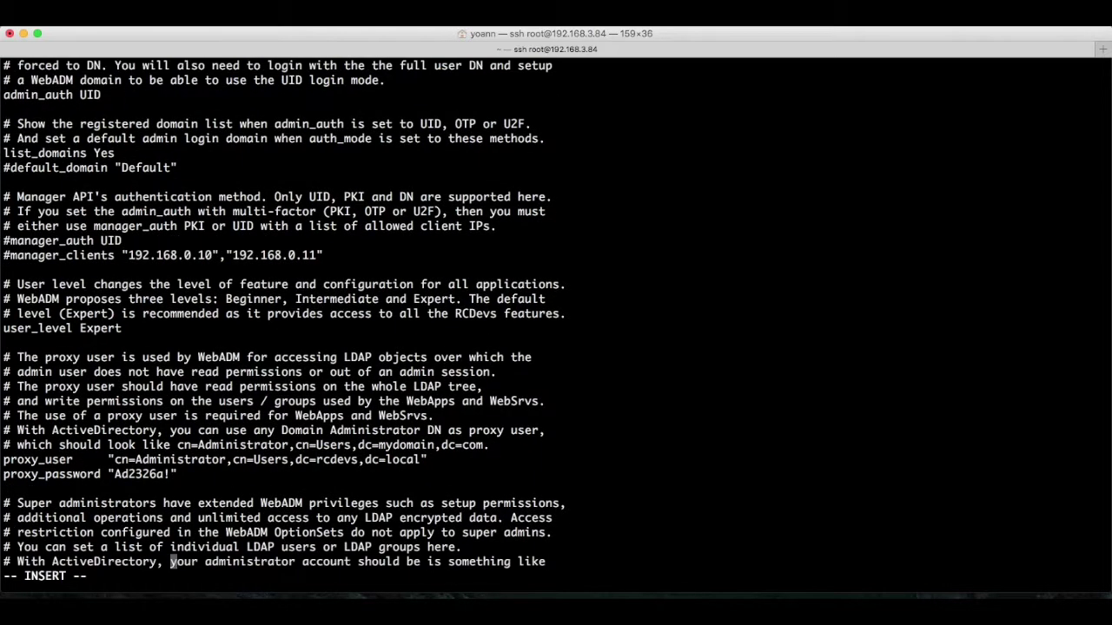
key("Down")
key("Down")
type("super_admins \"cn=Administrator,cn=Users,dc=mydomain,dc=com\", \\              \"cn=Domain Admins,cn=Users,dc=mydomain,dc=com\"")
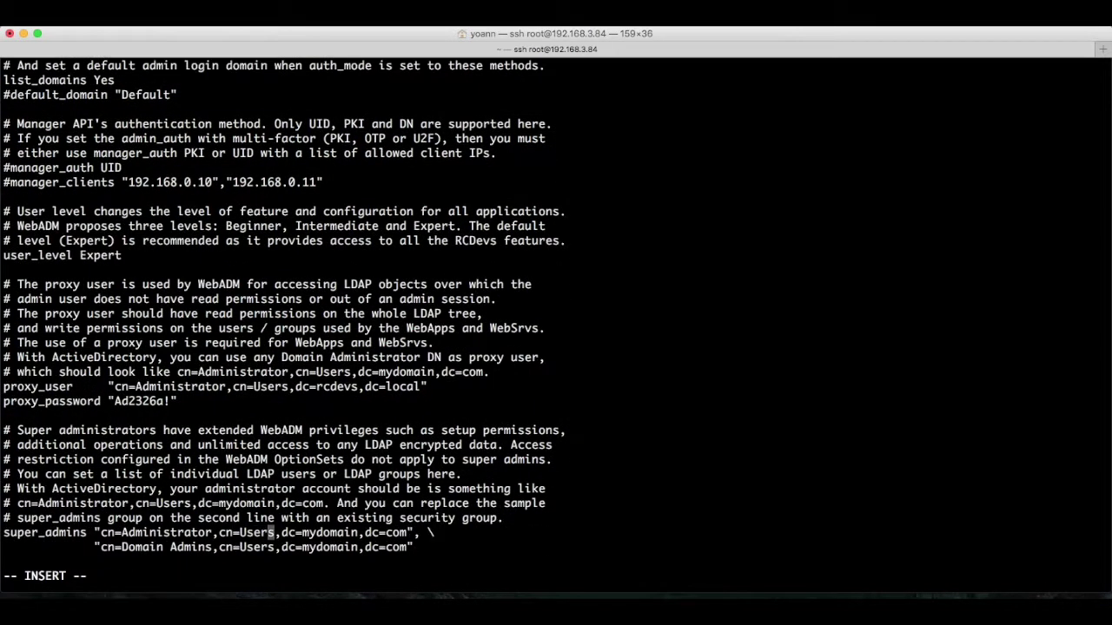
key("Right")
key("Right")
key("Right")
key("Right")
key("Right")
key("Delete")
key("Delete")
key("Delete")
key("Delete")
key("Delete")
key("Delete")
key("Delete")
key("Delete")
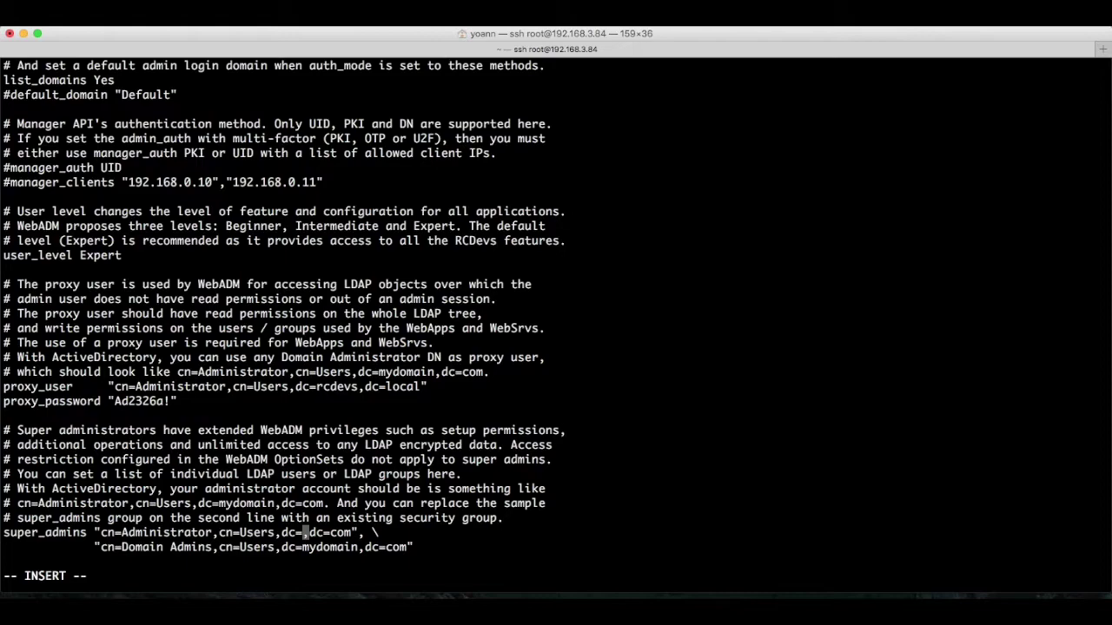
type("rcdevs")
key("Right")
key("Right")
key("Right")
key("Right")
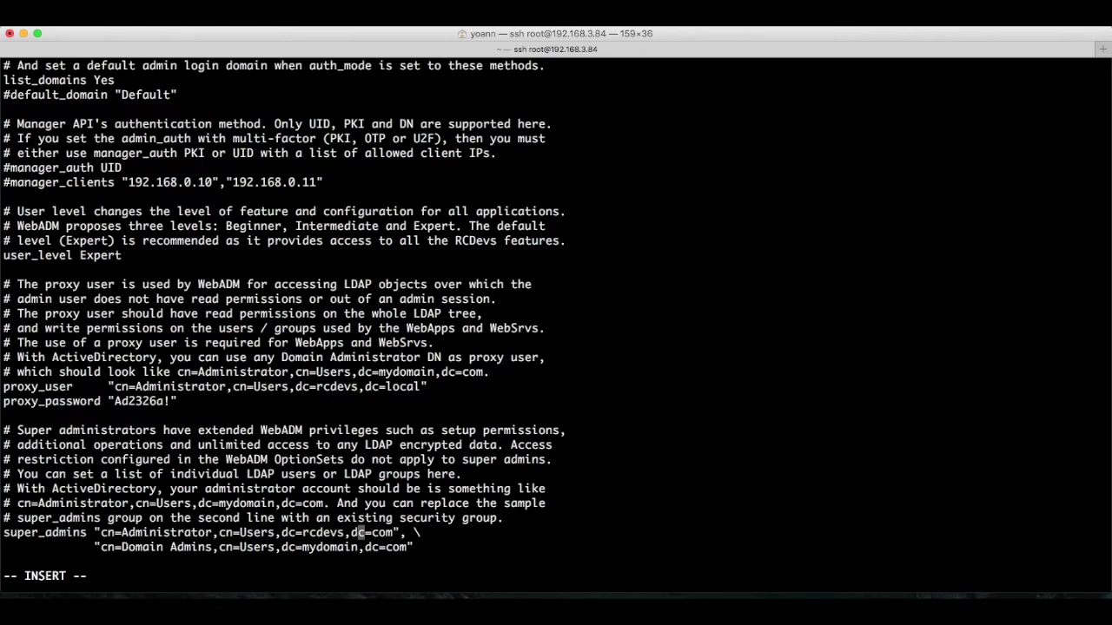
key("Delete")
key("Delete")
key("Delete")
type("local")
key("Down")
key("BackSpace")
key("BackSpace")
key("BackSpace")
key("BackSpace")
key("BackSpace")
key("BackSpace")
key("BackSpace")
key("BackSpace")
key("BackSpace")
key("BackSpace")
key("BackSpace")
type("rcdevs")
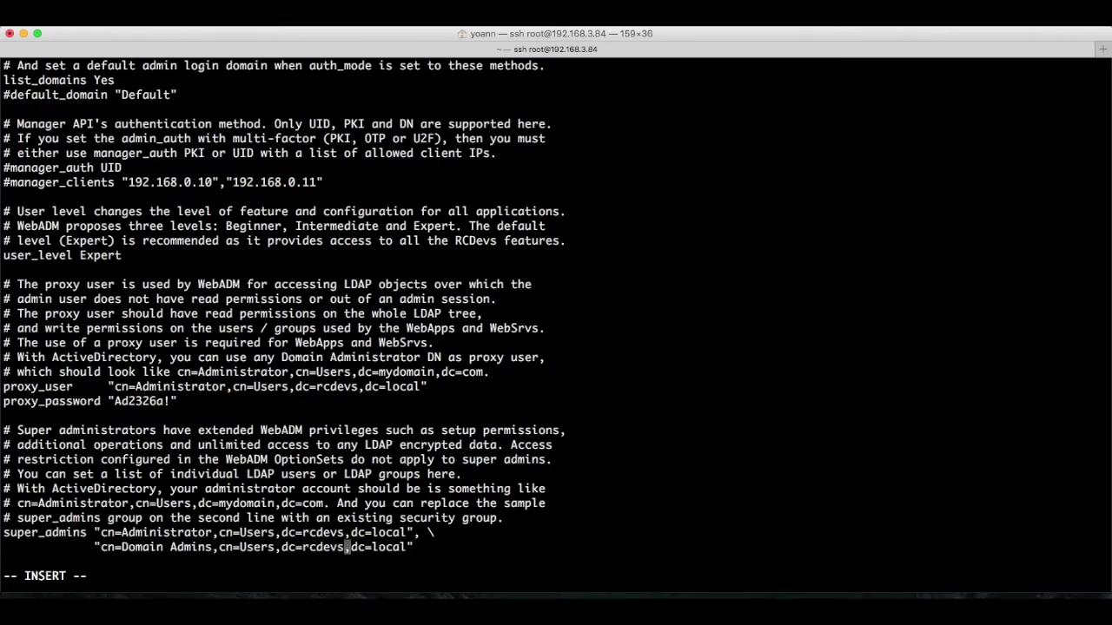
- Set the adminroles_container DN to dc=rcdevs,dc=local
key("Down")
key("Down")
key("Down")
key("Down")
key("Down")
key("Down")
key("Down")
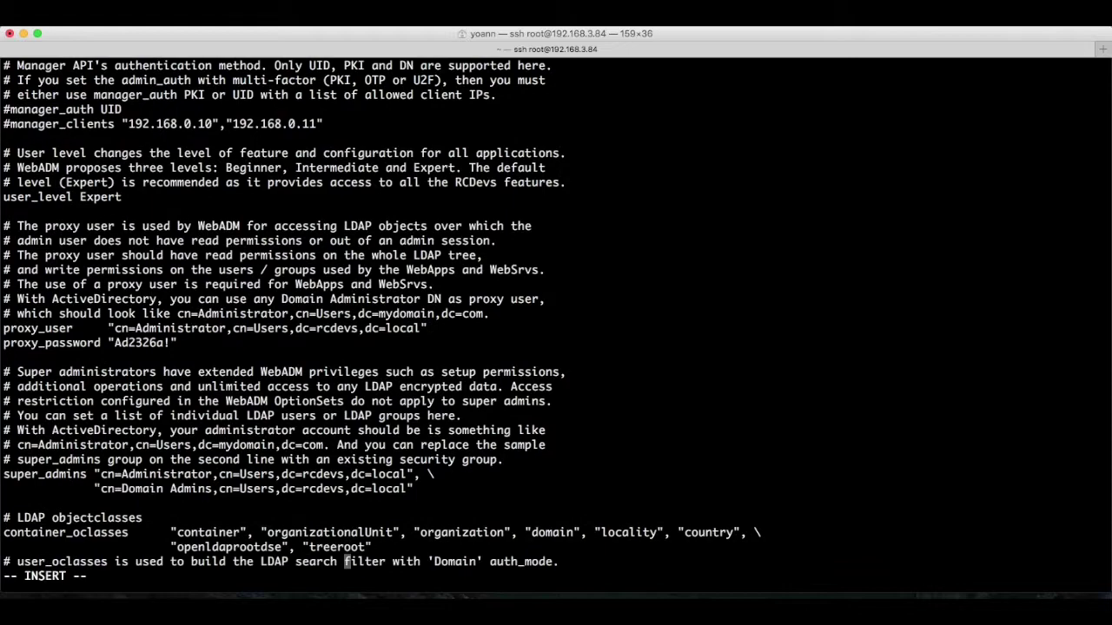
key("Down")
key("Down")
key("Down")
key("Down")
key("Down")
key("Down")
key("Down")
key("Down")
key("Down")
key("Down")
key("Down")
key("Down")
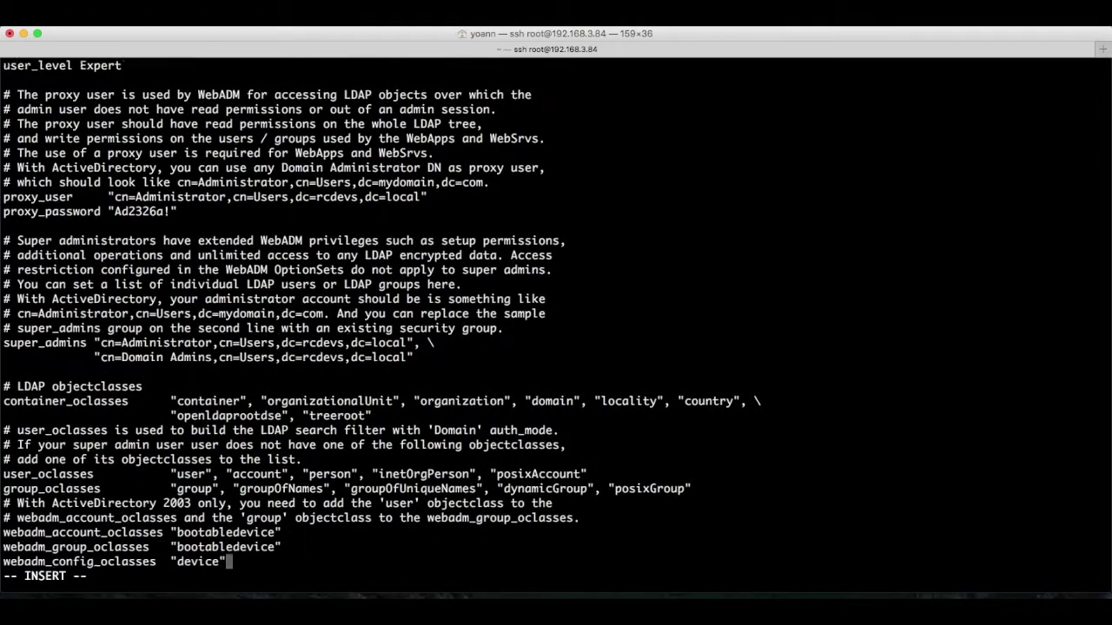
key("Down")
key("Down")
key("Down")
key("Down")
key("Down")
key("Down")
key("Down")
key("Down")
key("Down")
key("Down")
key("Down")
key("Down")
key("Down")
key("Down")
key("Down")
key("Down")
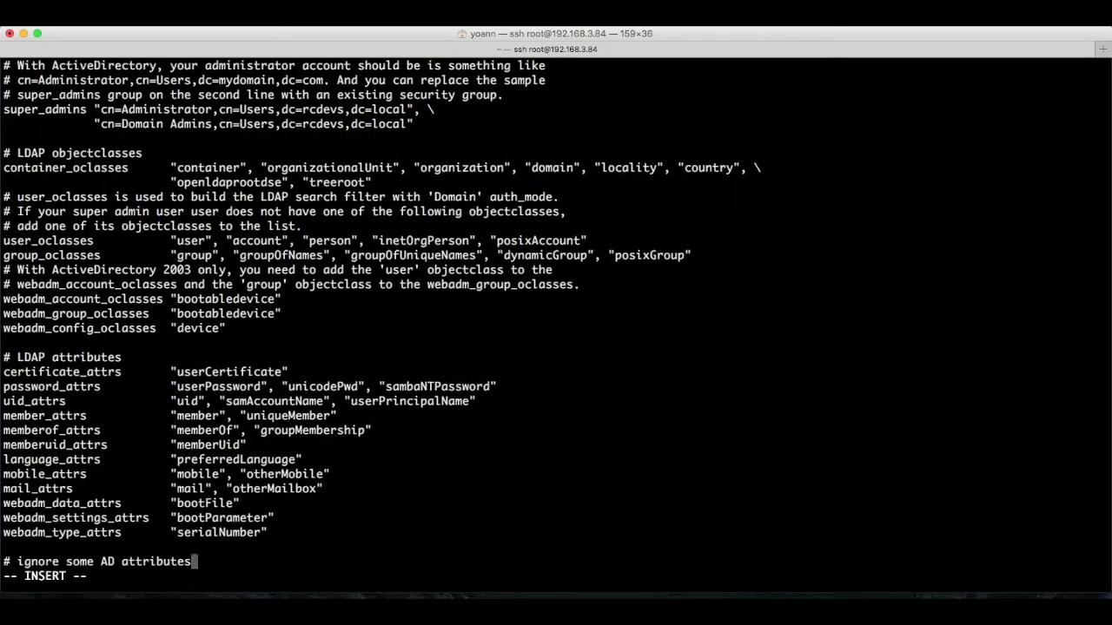
key("Down")
key("Down")
key("Down")
key("Down")
key("Up")
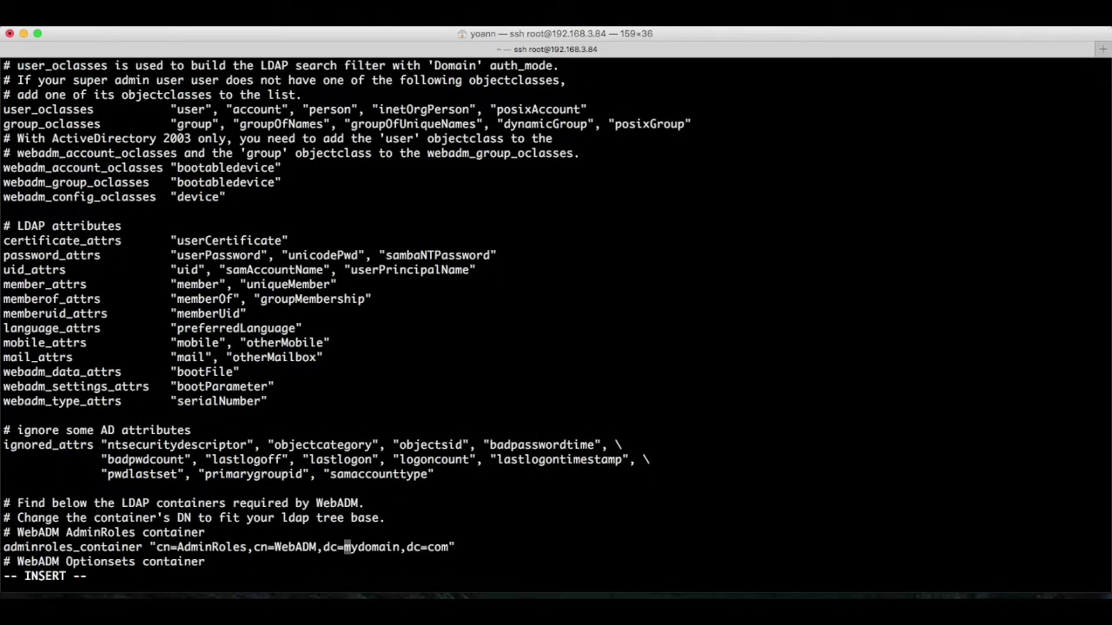
key("Delete")
key("Delete")
key("Delete")
key("Delete")
key("Delete")
key("Delete")
key("Delete")
key("Delete")
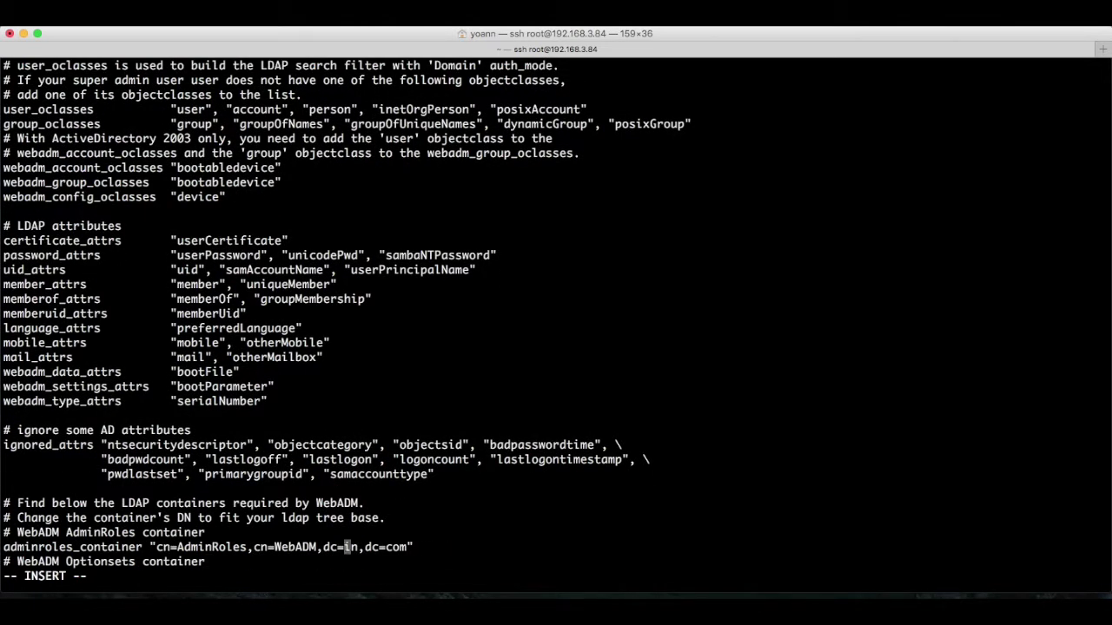
type("rcdevs")
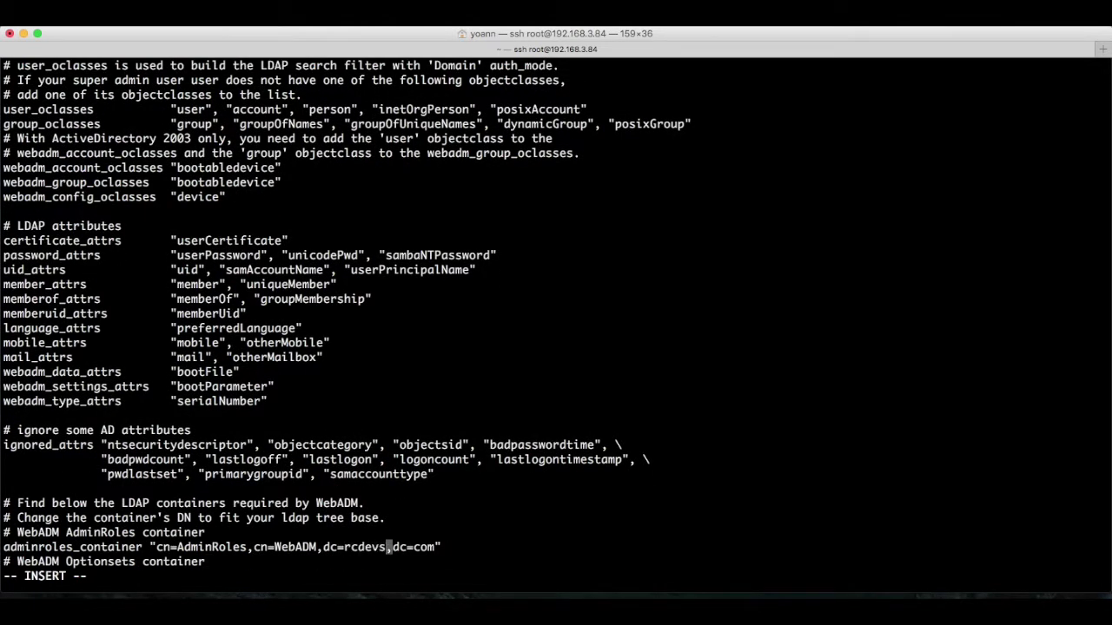
key("Right")
key("Right")
key("Right")
key("Right")
type("local")
- Set the optionsets_container DN to dc=rcdevs,dc=local
left_click(209, 562)
key("Return")
type("optionsets_container \"cn=OptionSets,cn=WebADM,dc=mydomain,dc=com\"")
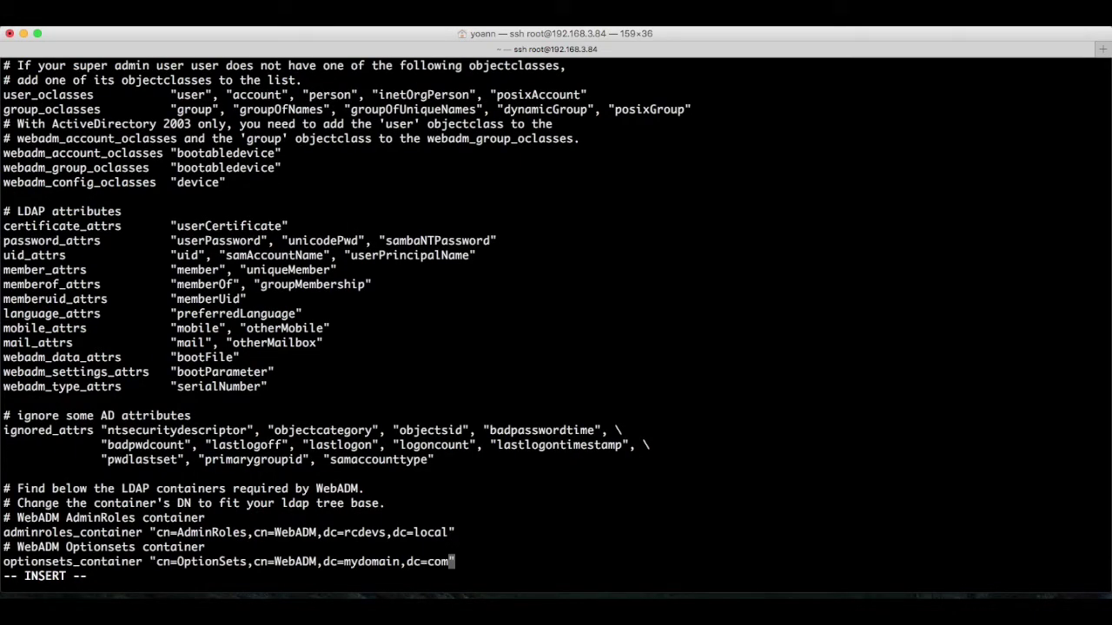
key("BackSpace")
key("BackSpace")
type("local")
key("Left")
key("Left")
key("Left")
key("Left")
key("Left")
key("Left")
key("Left")
key("Left")
key("Left")
key("BackSpace")
key("BackSpace")
key("BackSpace")
key("BackSpace")
key("BackSpace")
key("BackSpace")
key("BackSpace")
key("BackSpace")
type("rcdevs")
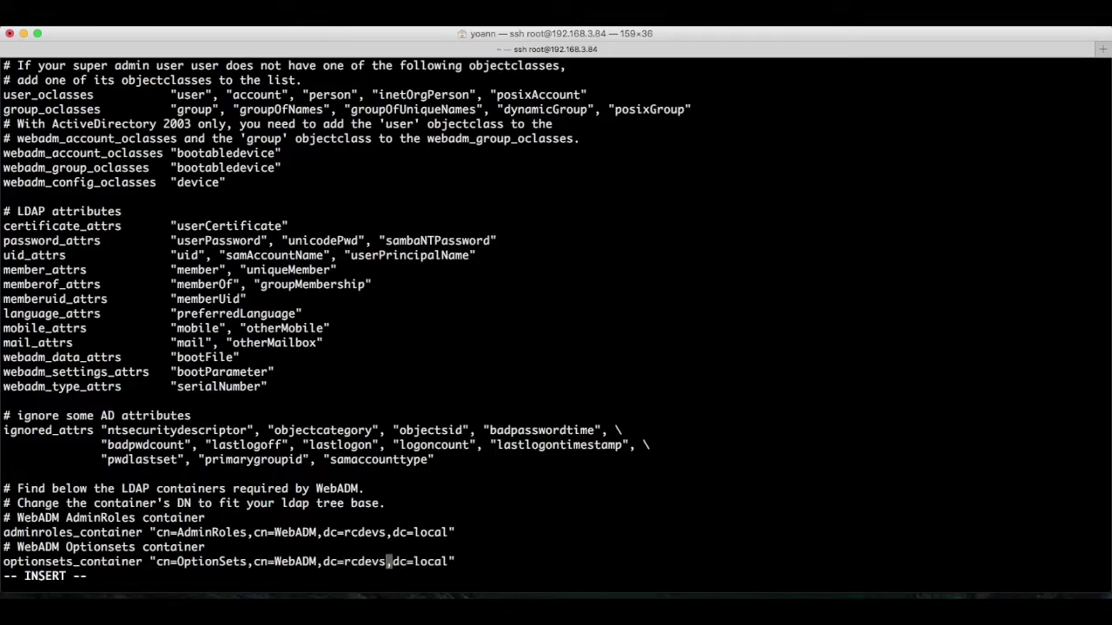
key("Down")
key("Down")
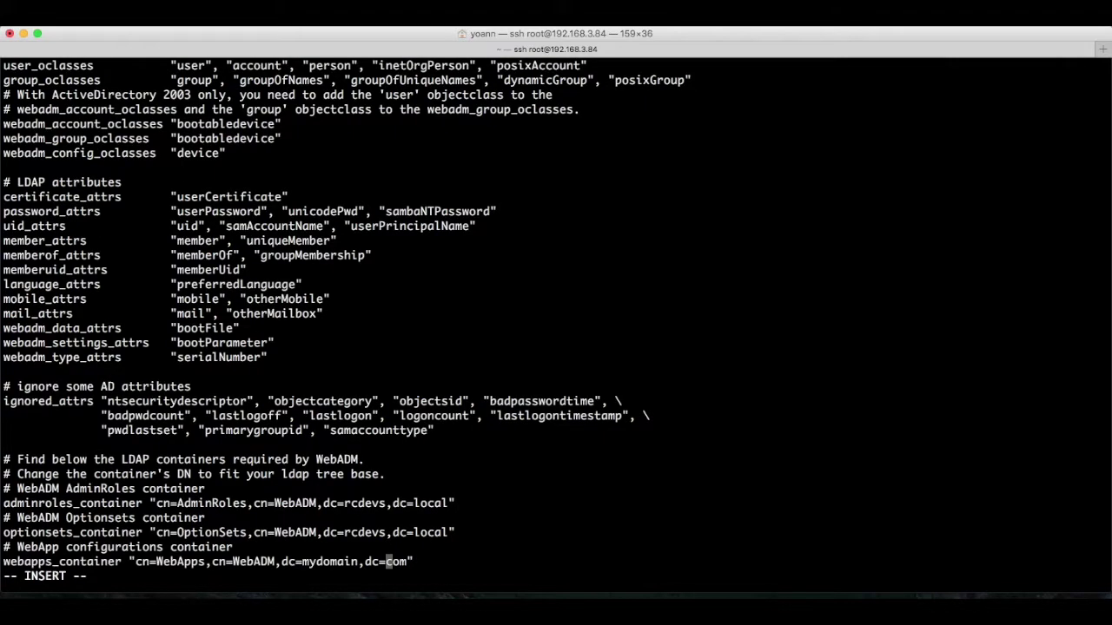
- Change the WebApps and WebSrvs container DNs from mydomain/com to rcdevs/local
type("local")
key("Left")
key("Left")
key("Left")
key("Left")
key("Left")
key("Left")
key("Left")
key("Left")
key("Left")
key("BackSpace")
key("BackSpace")
key("BackSpace")
key("BackSpace")
key("BackSpace")
key("BackSpace")
key("BackSpace")
key("BackSpace")
type("rcdevs")
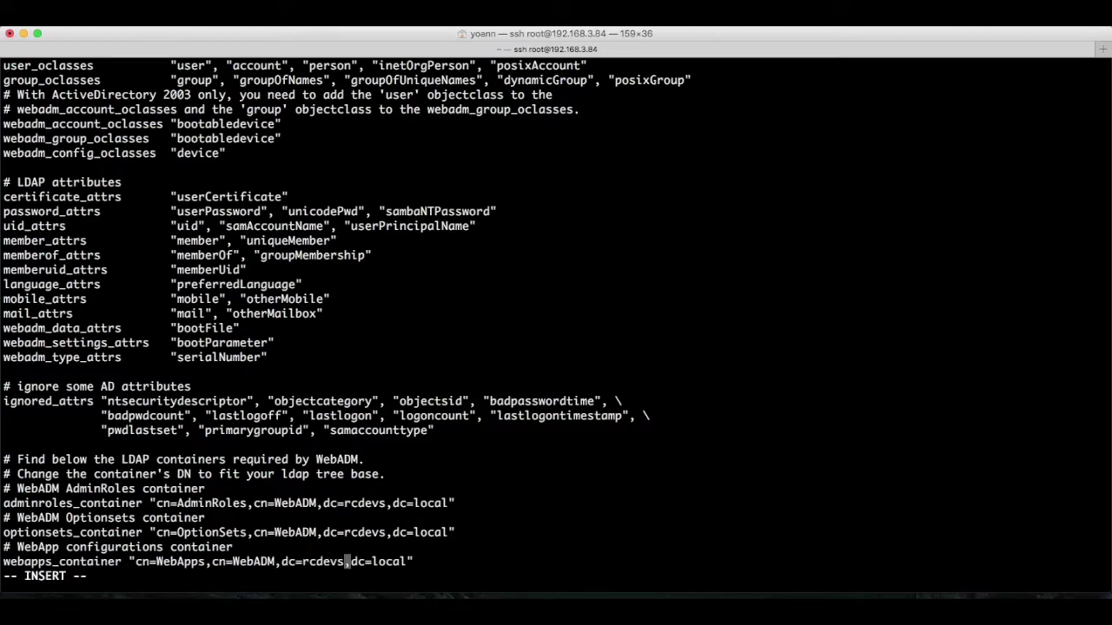
key("Down")
key("Down")
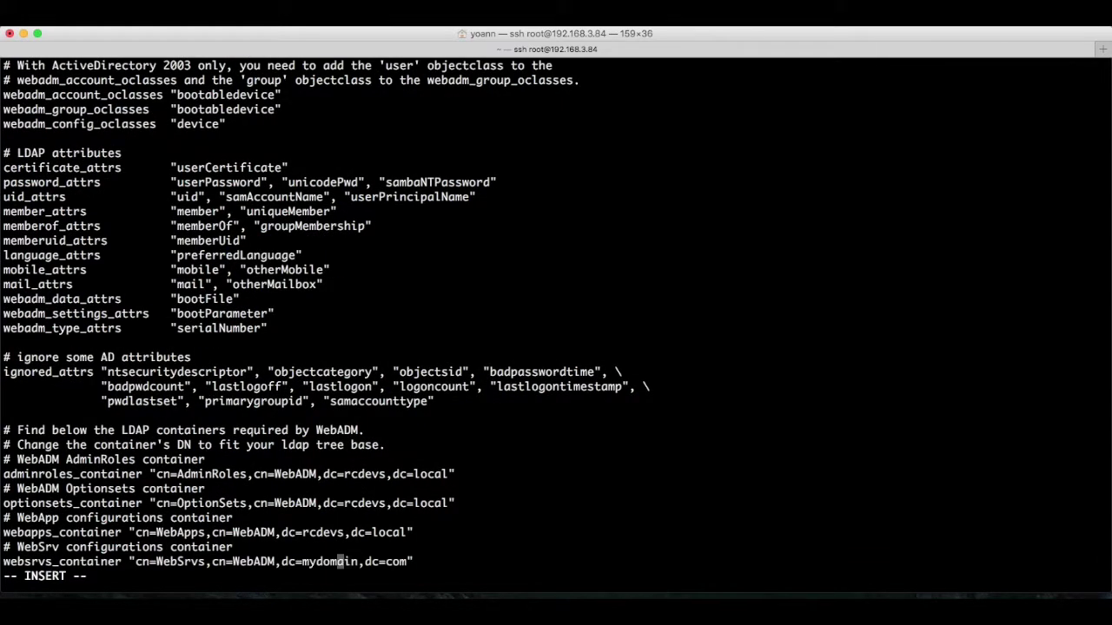
key("Right")
key("Right")
key("Right")
key("BackSpace")
key("BackSpace")
key("BackSpace")
key("BackSpace")
key("BackSpace")
key("BackSpace")
key("BackSpace")
key("BackSpace")
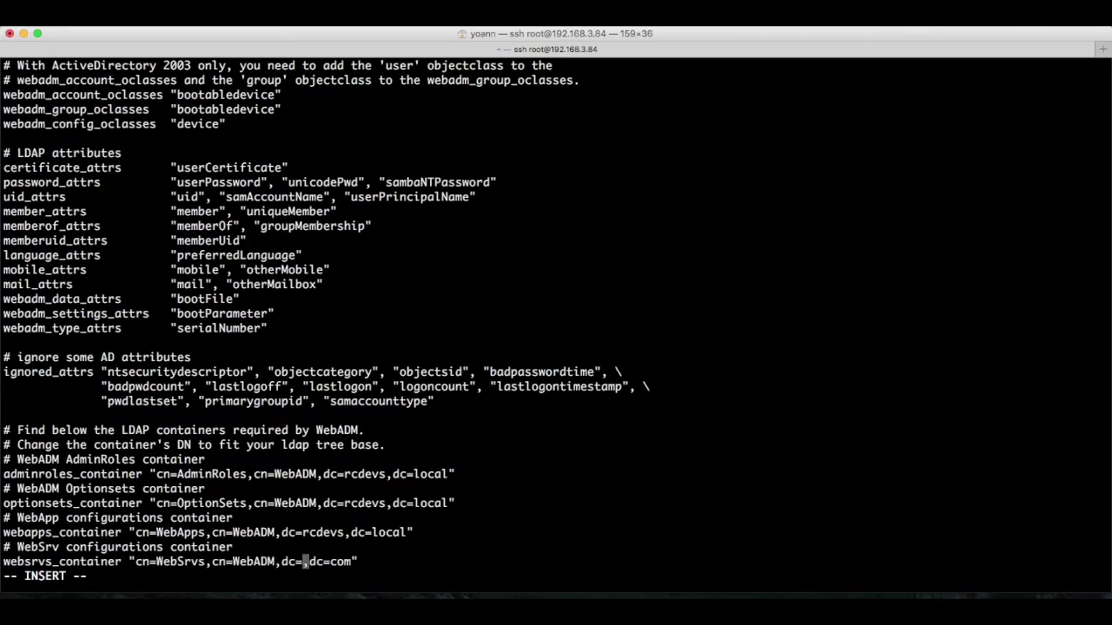
type("rcdevs")
key("Right")
key("Right")
key("Right")
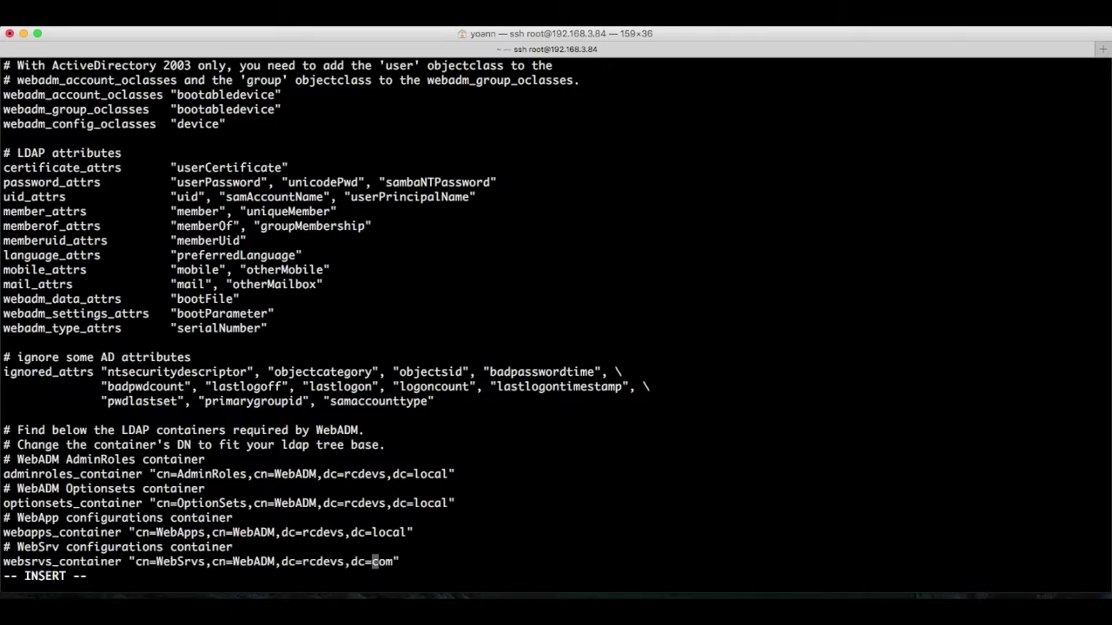
type("local")
- Change the Mountpoints container DN to dc=rcdevs,dc=local
key("Down")
key("Down")
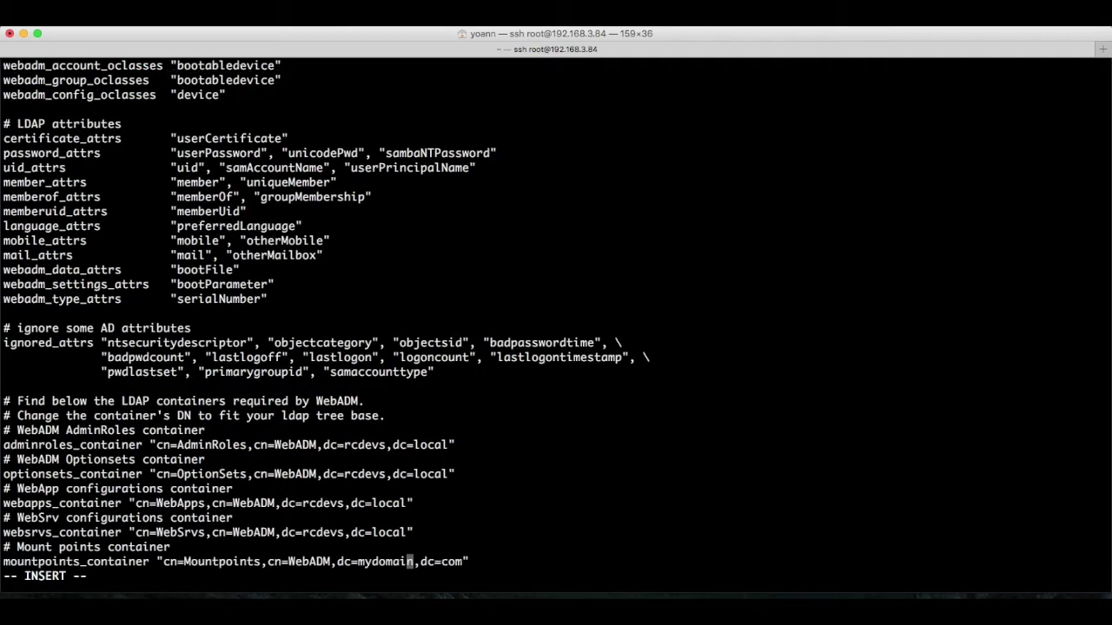
key("Right")
key("BackSpace")
key("BackSpace")
key("BackSpace")
key("BackSpace")
key("BackSpace")
key("BackSpace")
key("BackSpace")
key("BackSpace")
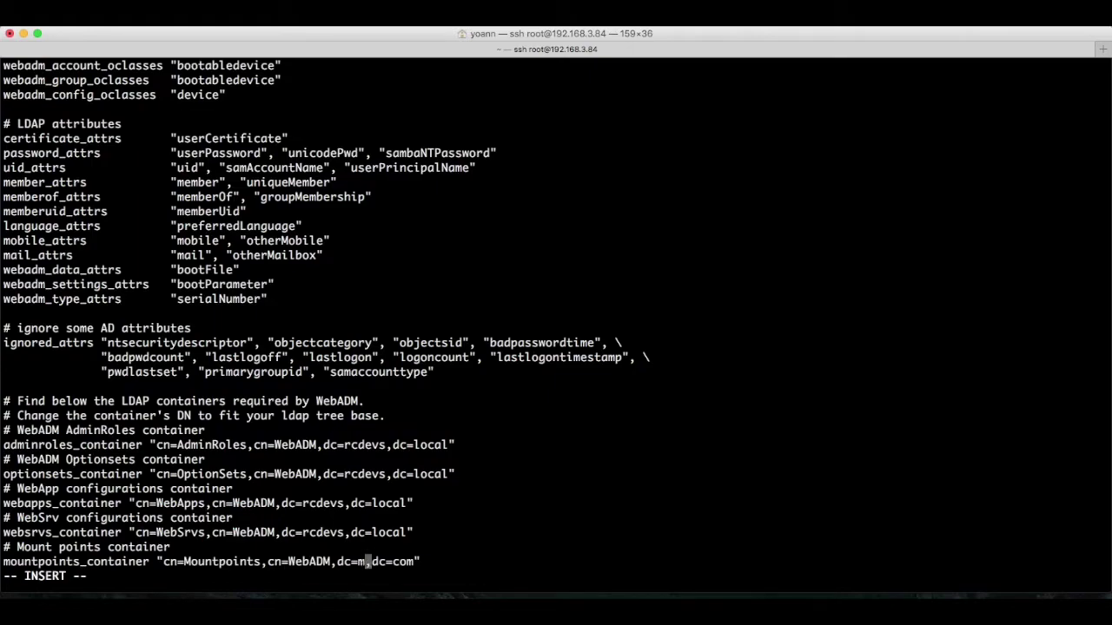
type("rcdevs")
key("Right")
key("Right")
key("Right")
key("Right")
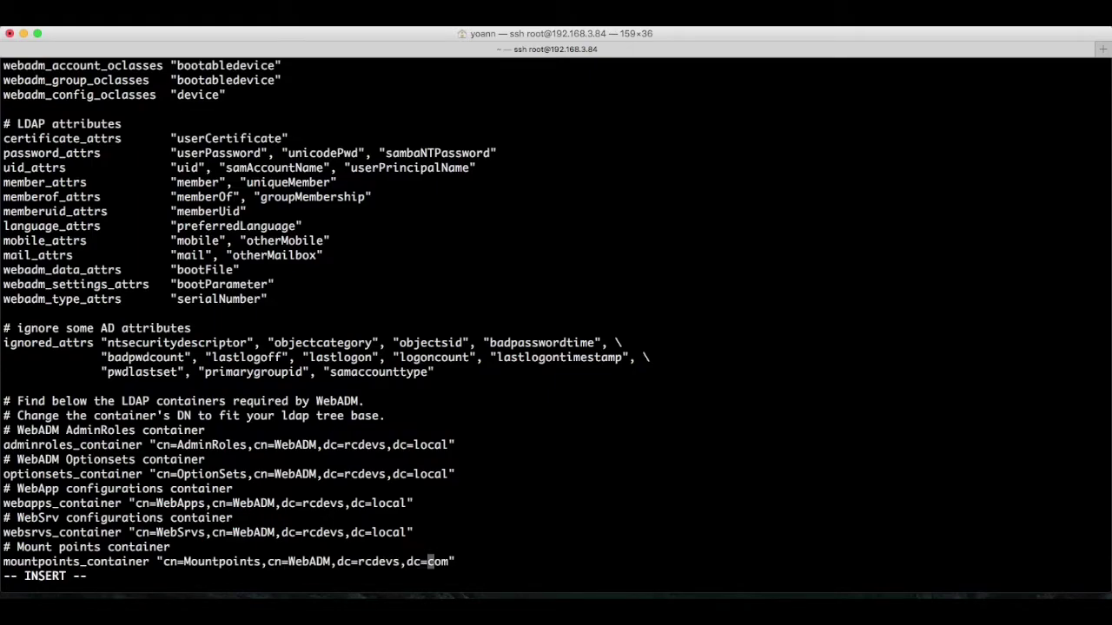
type("local")
- Change the Domains and Clients container DNs to dc=rcdevs,dc=local
key("Down")
key("Down")
key("Left")
key("Left")
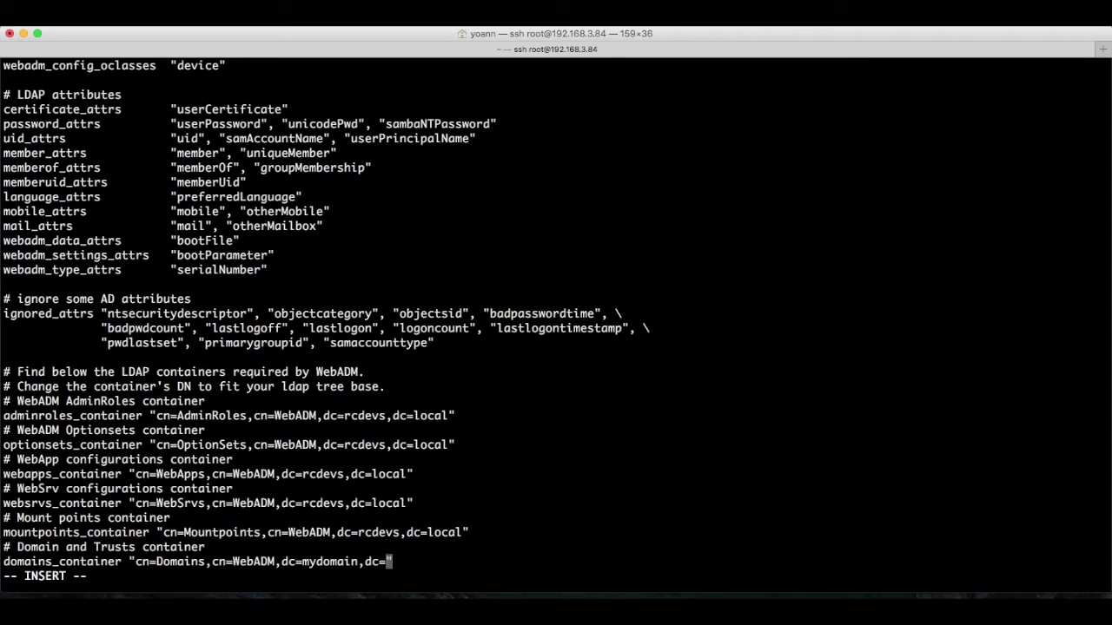
type("local")
key("Left")
key("Left")
key("BackSpace")
key("BackSpace")
key("BackSpace")
key("BackSpace")
key("BackSpace")
key("BackSpace")
key("BackSpace")
key("BackSpace")
type("rcdevs")
key("Down")
key("Down")
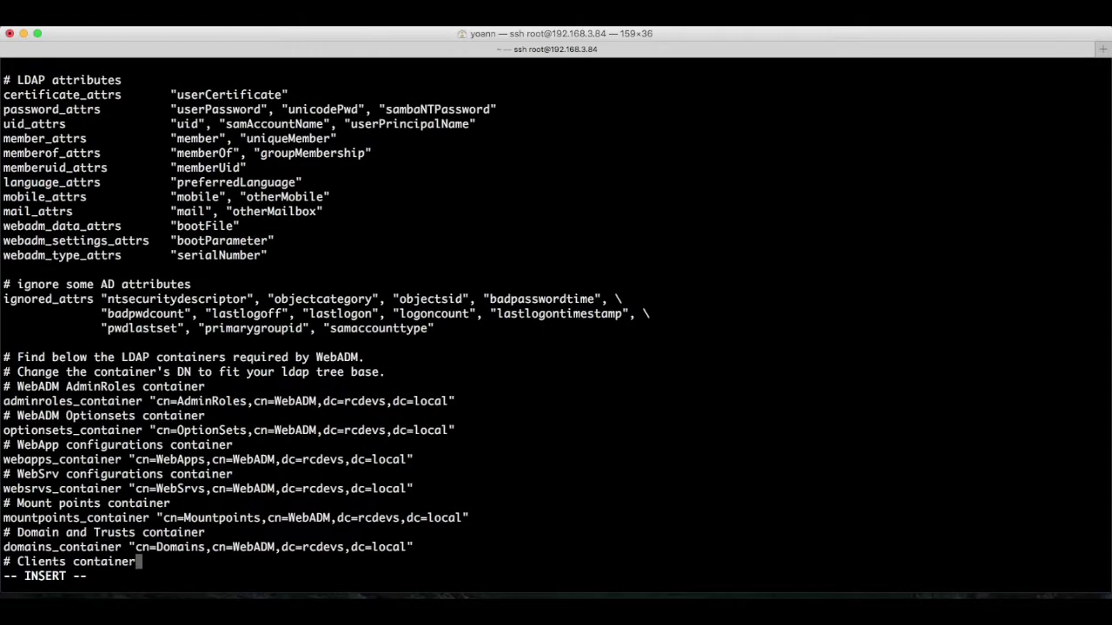
key("BackSpace")
key("BackSpace")
key("BackSpace")
key("BackSpace")
key("BackSpace")
key("BackSpace")
key("BackSpace")
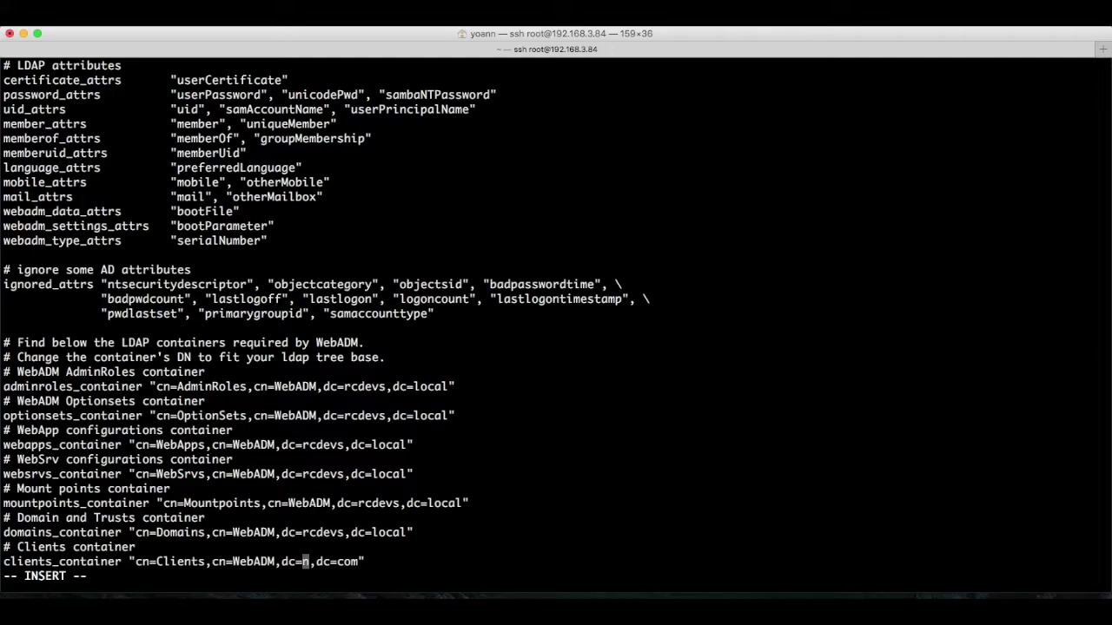
type("rcdevs")
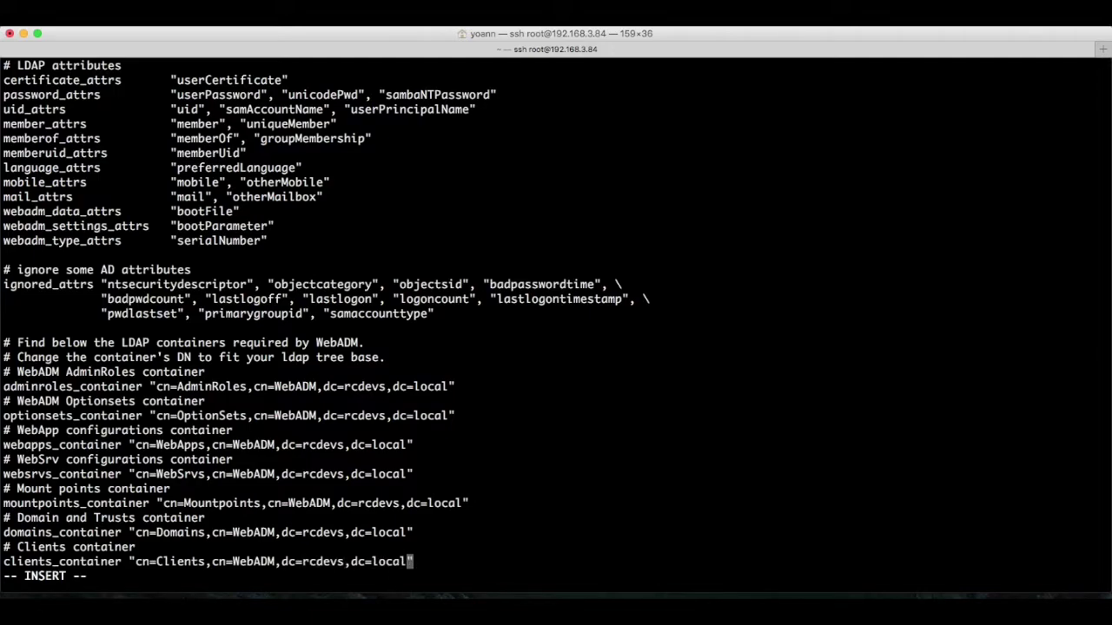
key("Down")
key("Down")
key("Down")
key("Down")
key("Down")
key("Down")
key("Down")
key("Down")
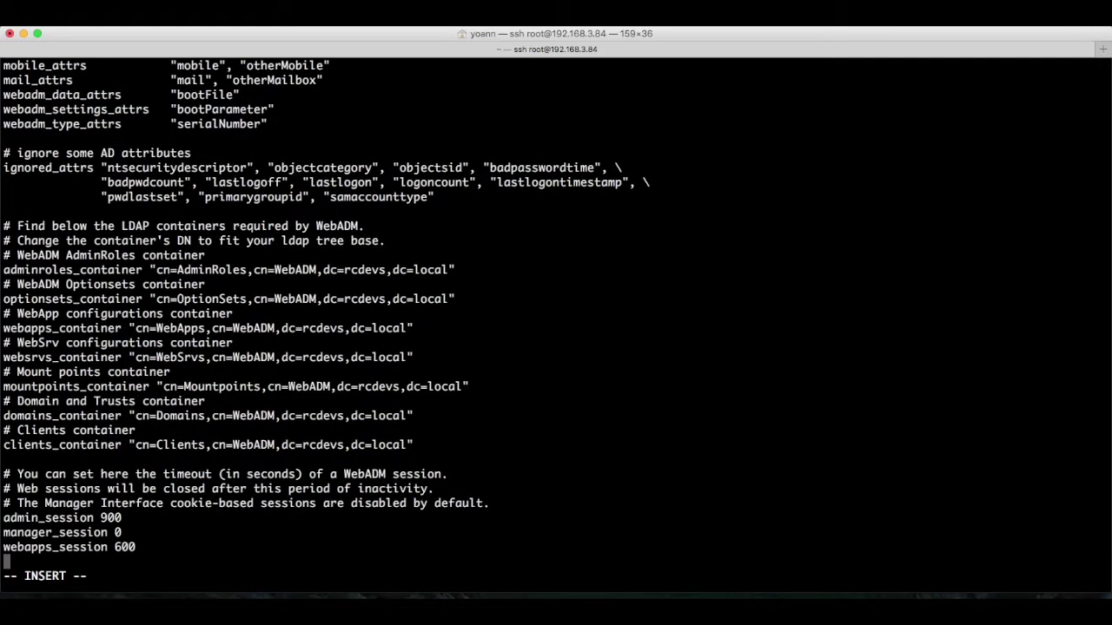
- Paste the encryption, hardware crypto, data store and group mode settings, then save webadm.conf with :wq
key("Down")
key("Down")
key("Down")
key("Down")
key("Down")
key("Down")
key("Down")
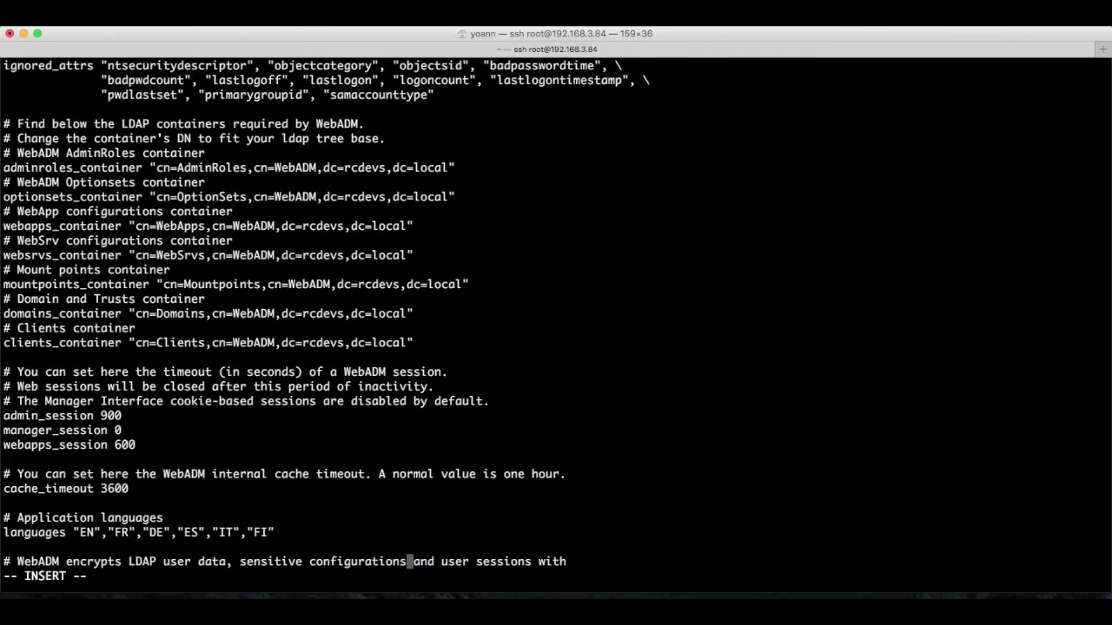
key("Down")
key("Down")
key("Down")
key("Down")
key("Down")
key("Down")
key("Down")
key("Down")
key("Down")
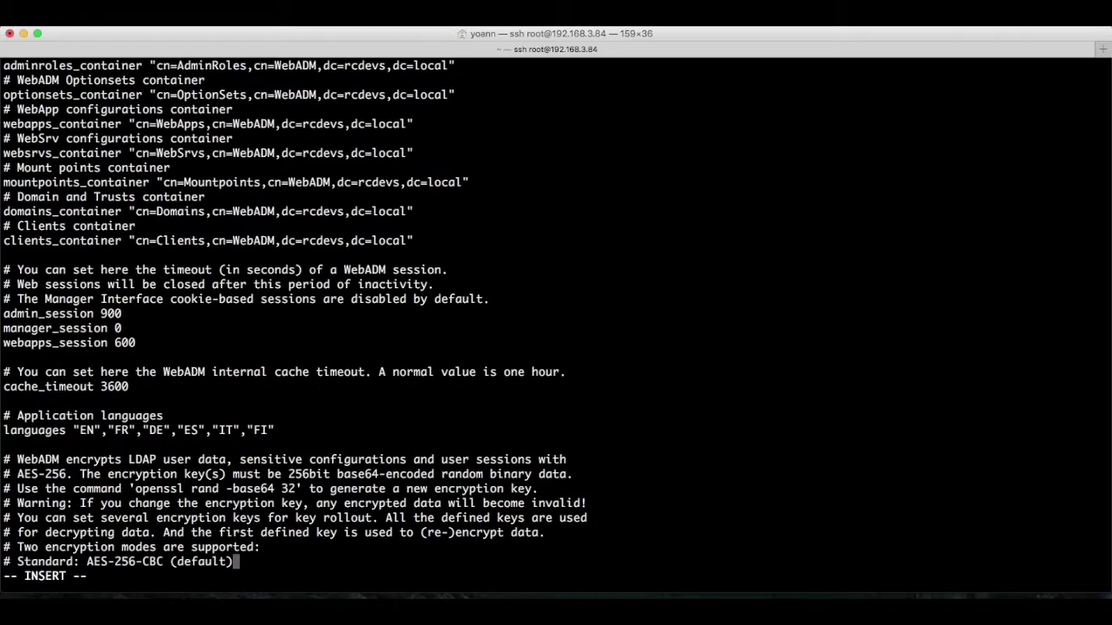
key("Down")
key("Down")
key("Down")
key("Down")
key("Down")
key("Down")
key("Down")
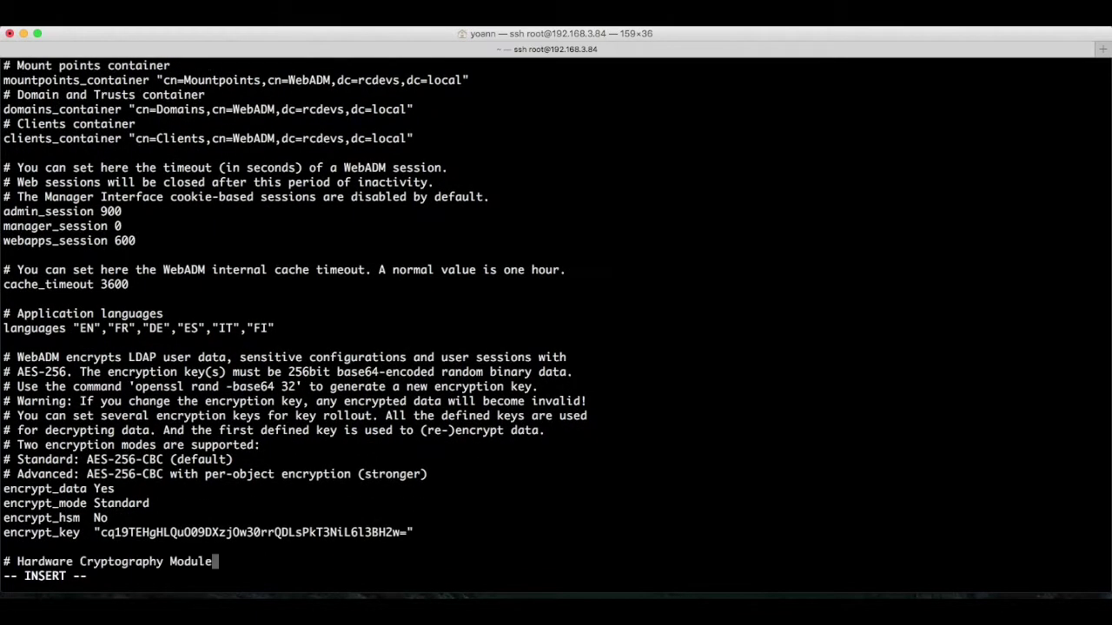
key("Down")
key("Down")
key("Down")
key("Down")
key("Down")
key("Down")
key("Down")
key("Down")
key("Down")
key("Down")
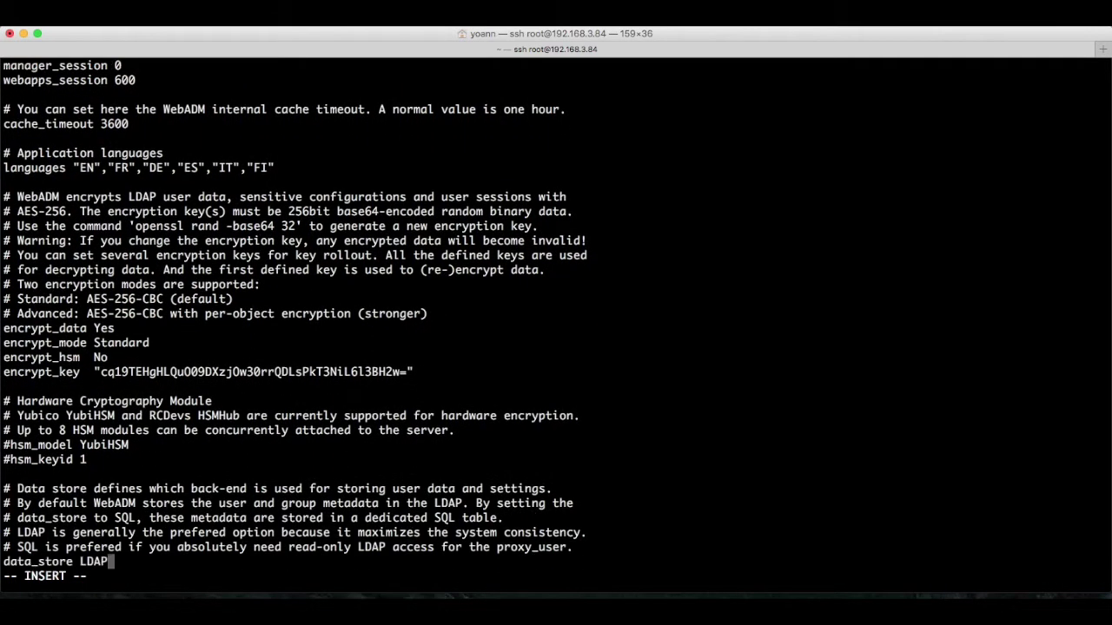
type("# The group mode defines how WebADM will handle LDAP groups. # - Direct mode: WebADM finds user groups using the memberof_attrs defined above. #   In this case, the group membership is defined in the LDAP user objects. # - Indirect mode: WebADM finds user groups by searching group objects which contain #   the user DN as part of the member_attrs. # - Auto: Both direct and indirect groups and used. # - Disabled: All LDAP group features are disabled in WebADM. # By default (when group_mode is not specified) WebADM handles both group modes.")
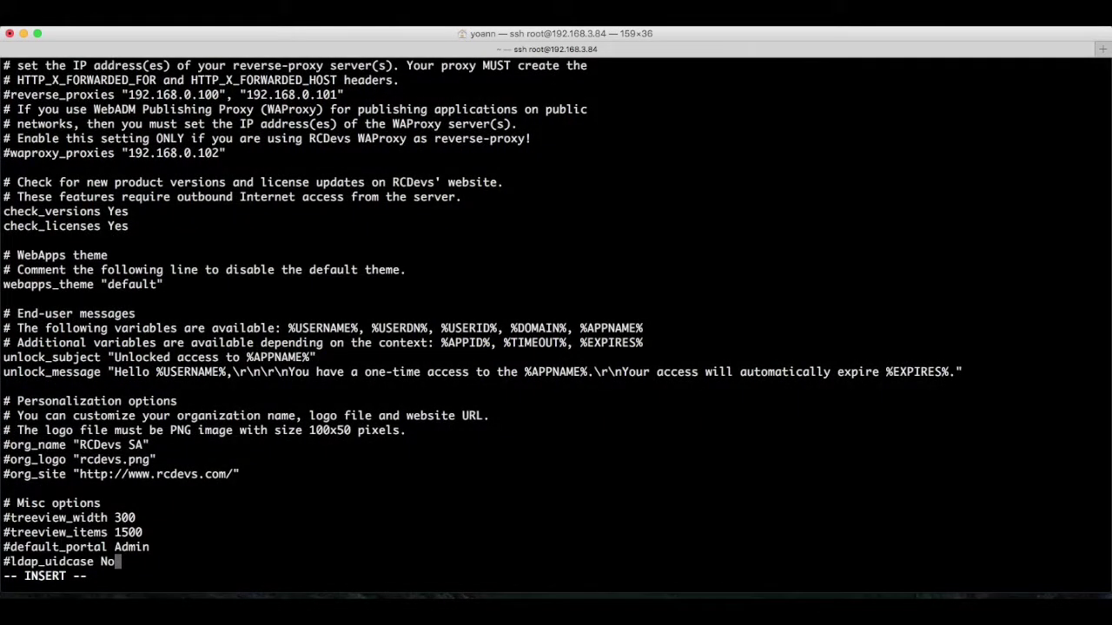
type("wq")
key("Return")
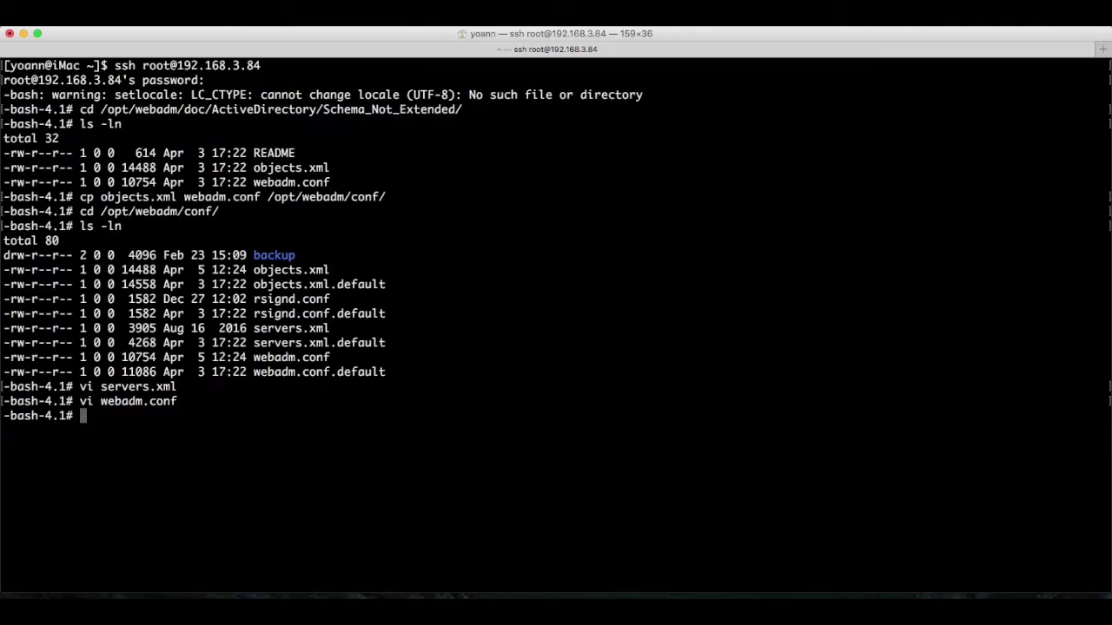
- Run 'service webadm restart' and check the Active Directory connection and LDAP proxy user lines
type("service webadm restart")
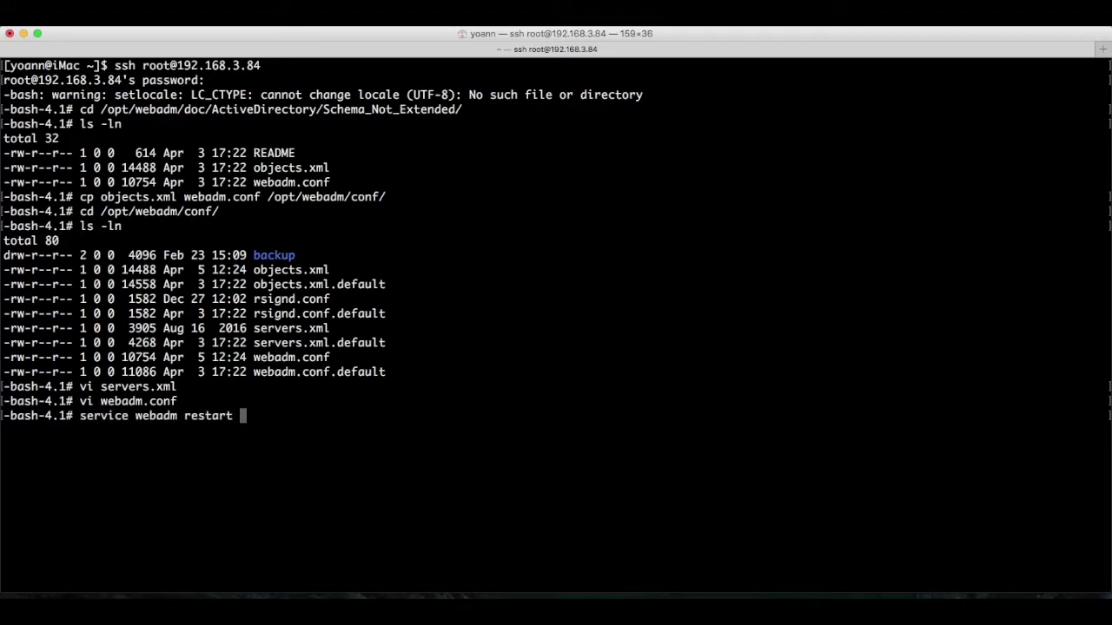
key("Return")
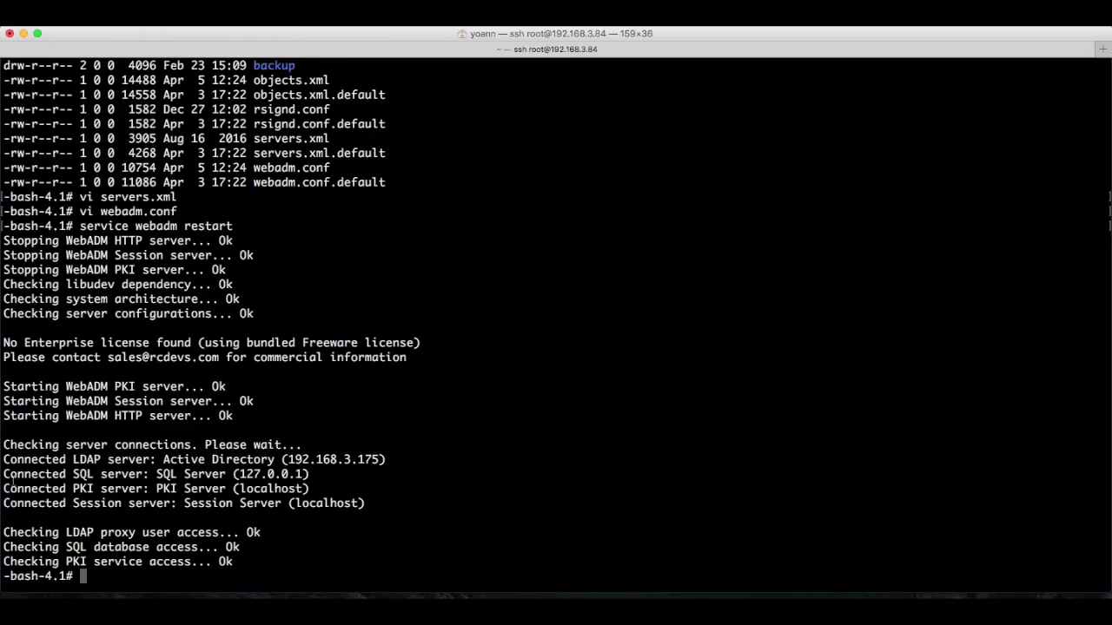
left_click_drag(18, 460, 393, 465)
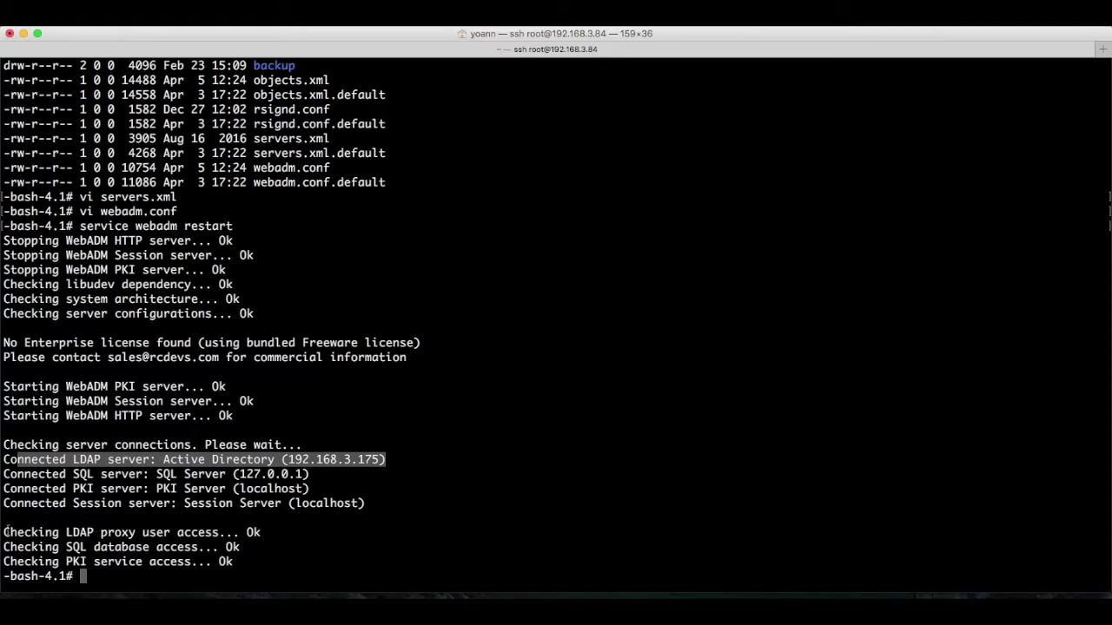
left_click_drag(5, 532, 264, 533)
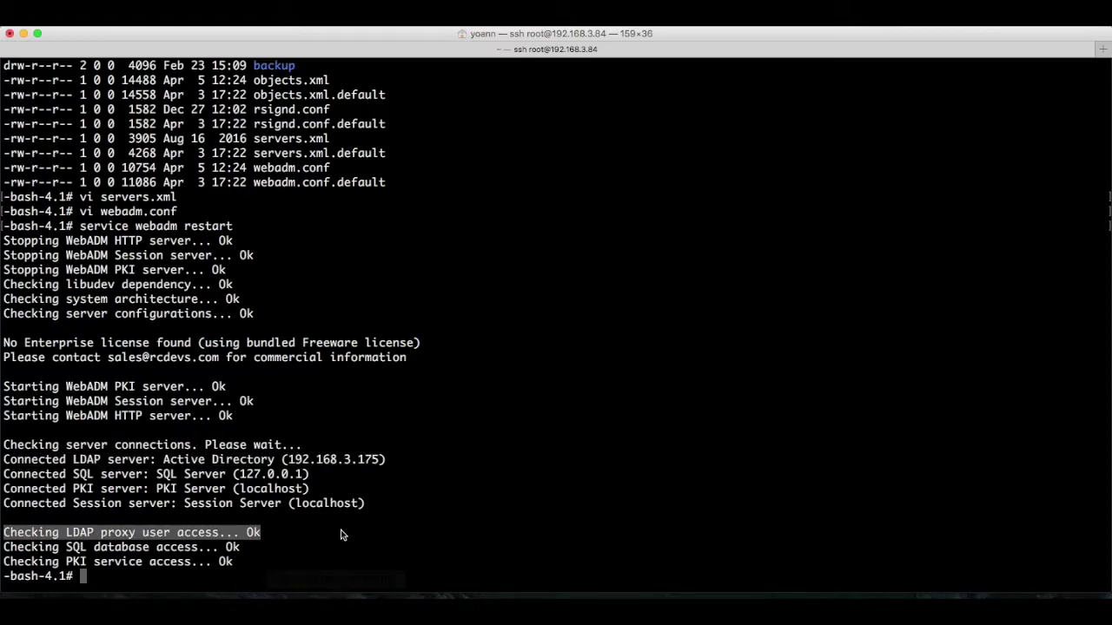
left_click(292, 543)
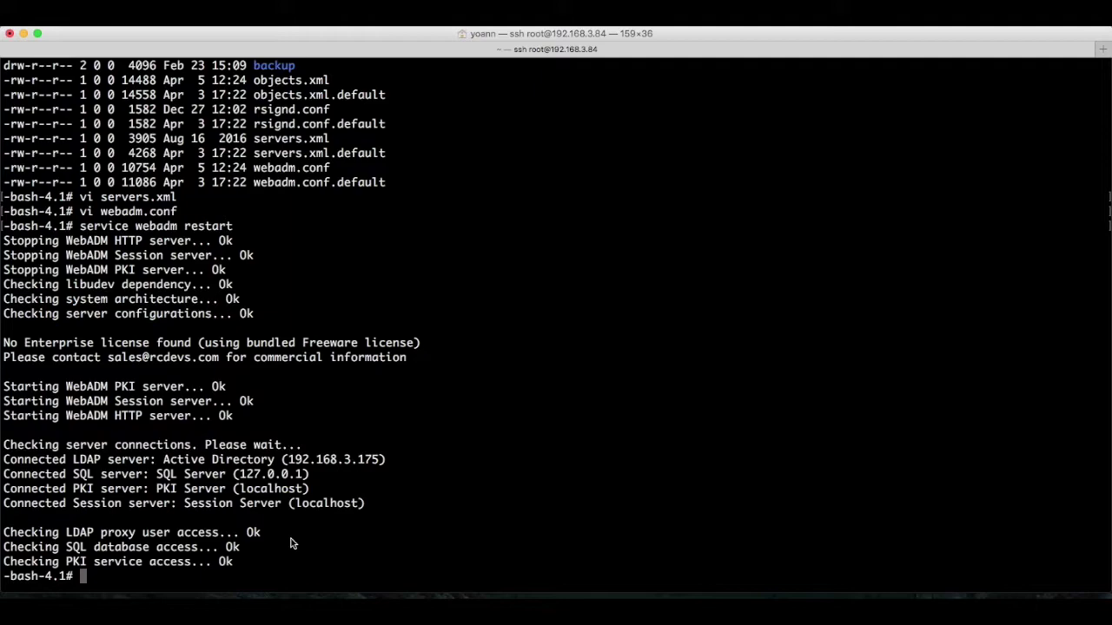
type("ip a")
key("Return")
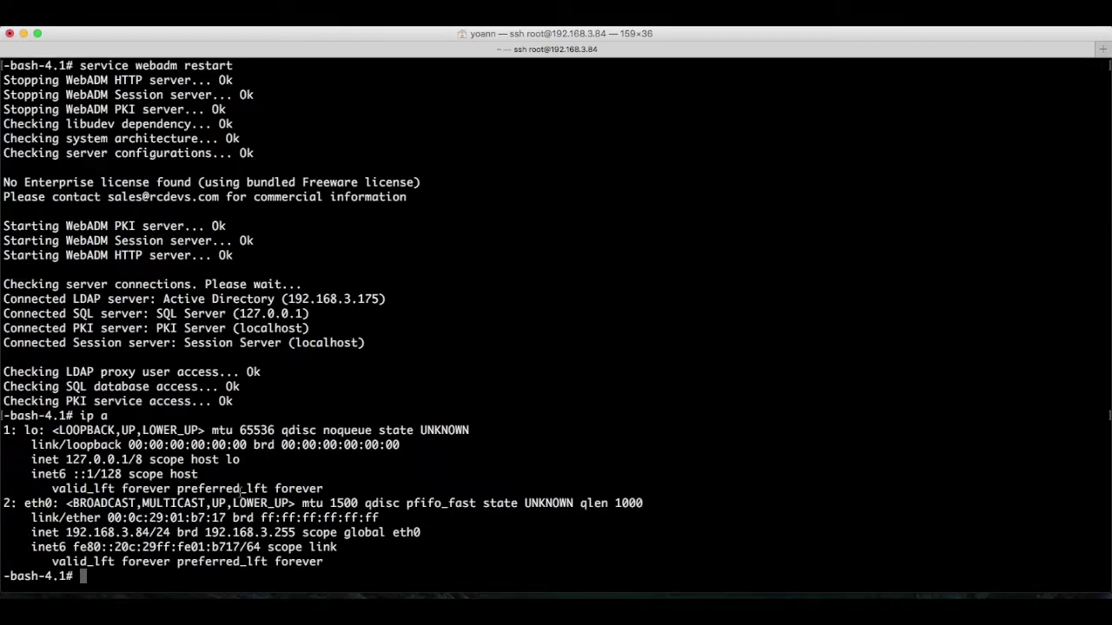
left_click_drag(66, 532, 153, 532)
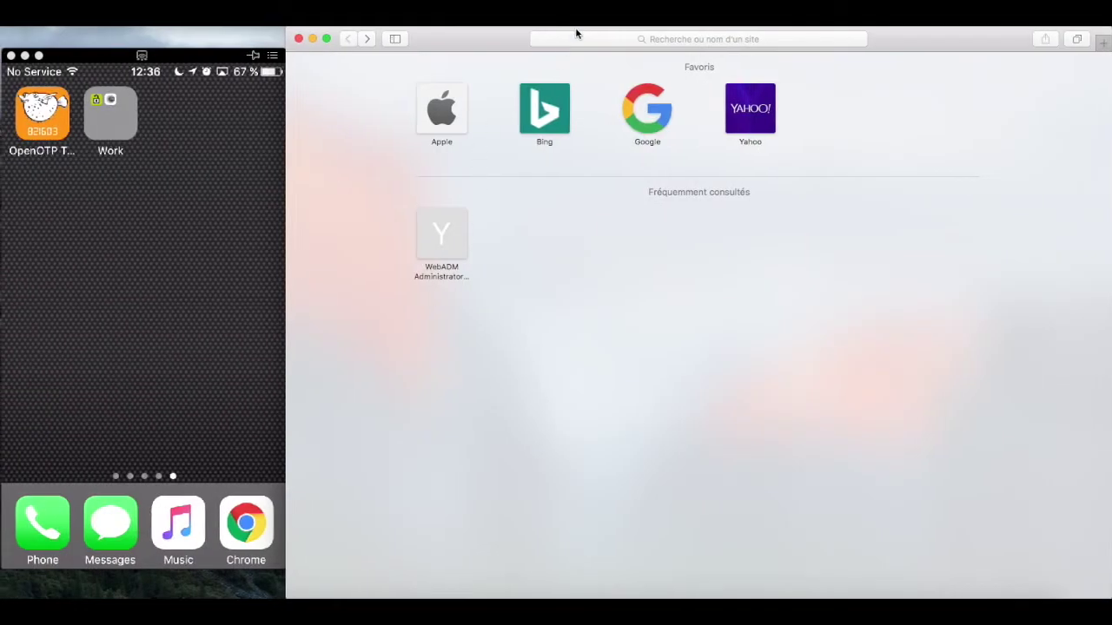
left_click(578, 39)
type("https://192.168.")
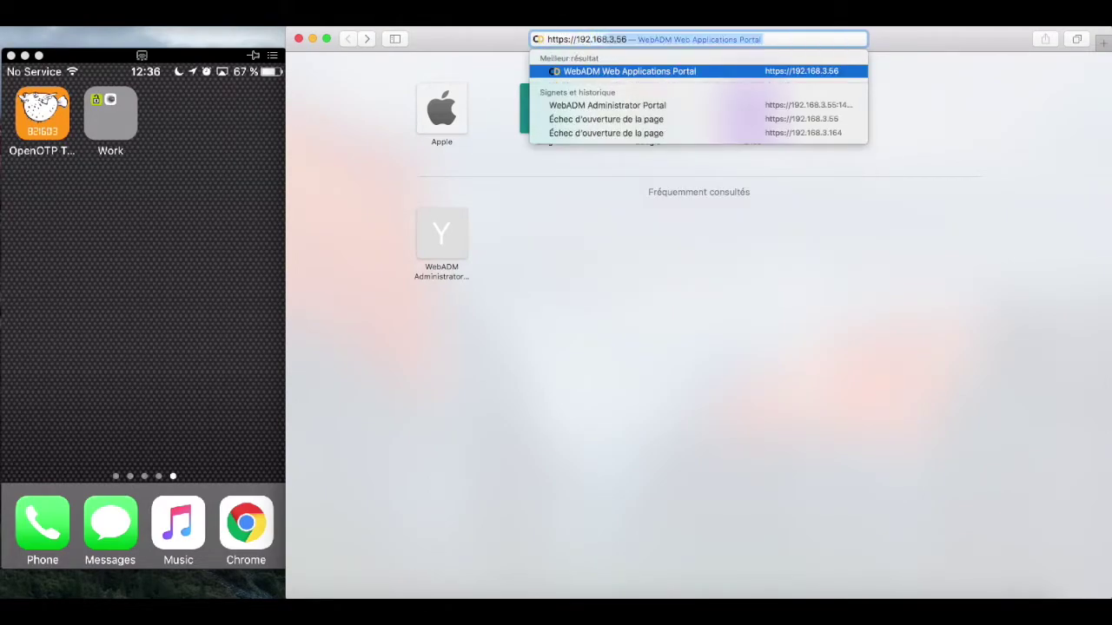
type("84")
key("Return")
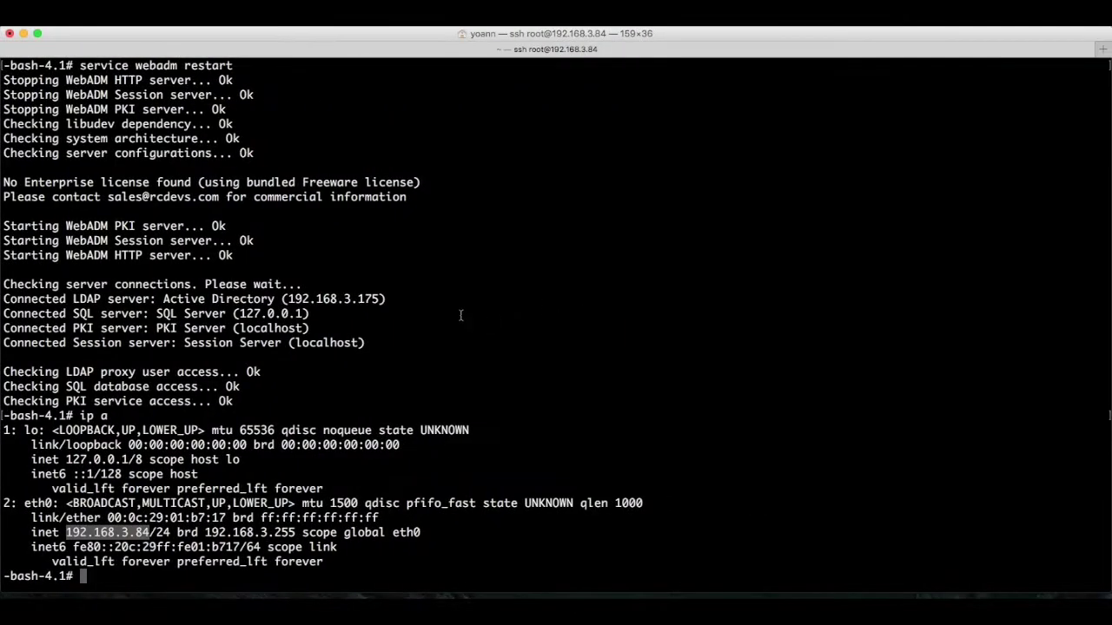
- Copy the Administrator proxy_user DN from webadm.conf into User DN and log in with the password
key("Up")
key("Up")
key("Up")
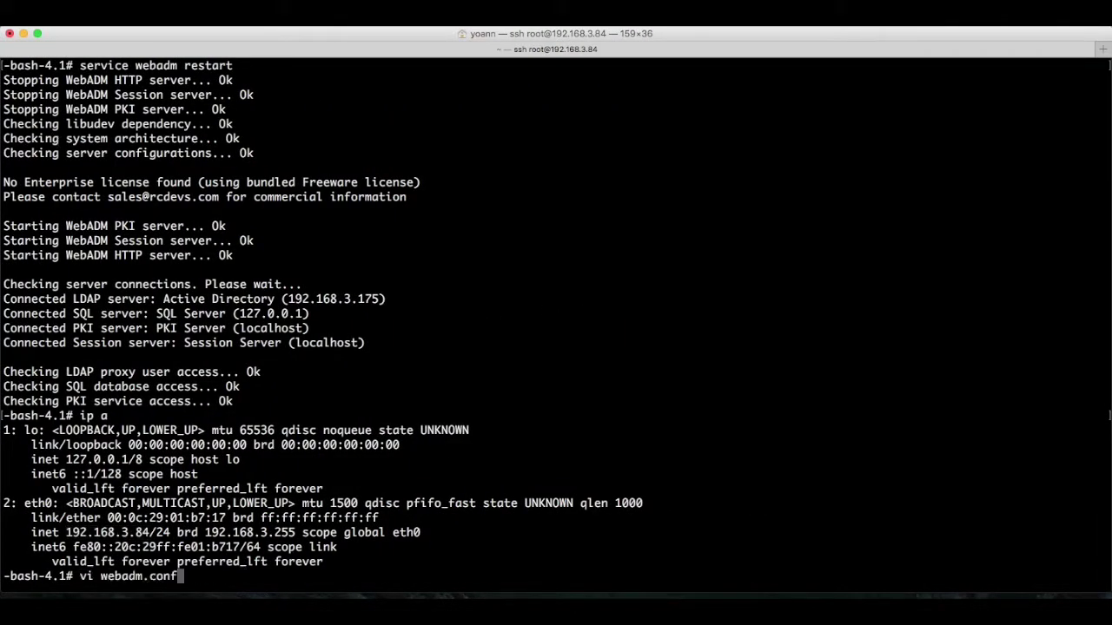
key("Return")
scroll(117, 469, "down", 10)
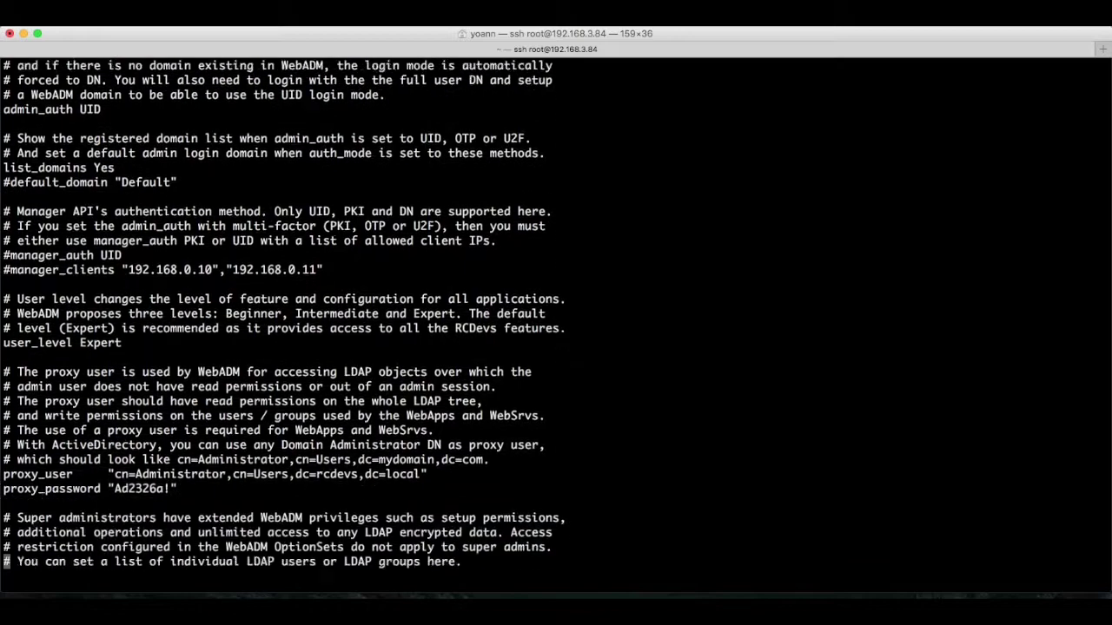
scroll(117, 469, "down", 1)
left_click_drag(115, 445, 424, 444)
right_click(425, 444)
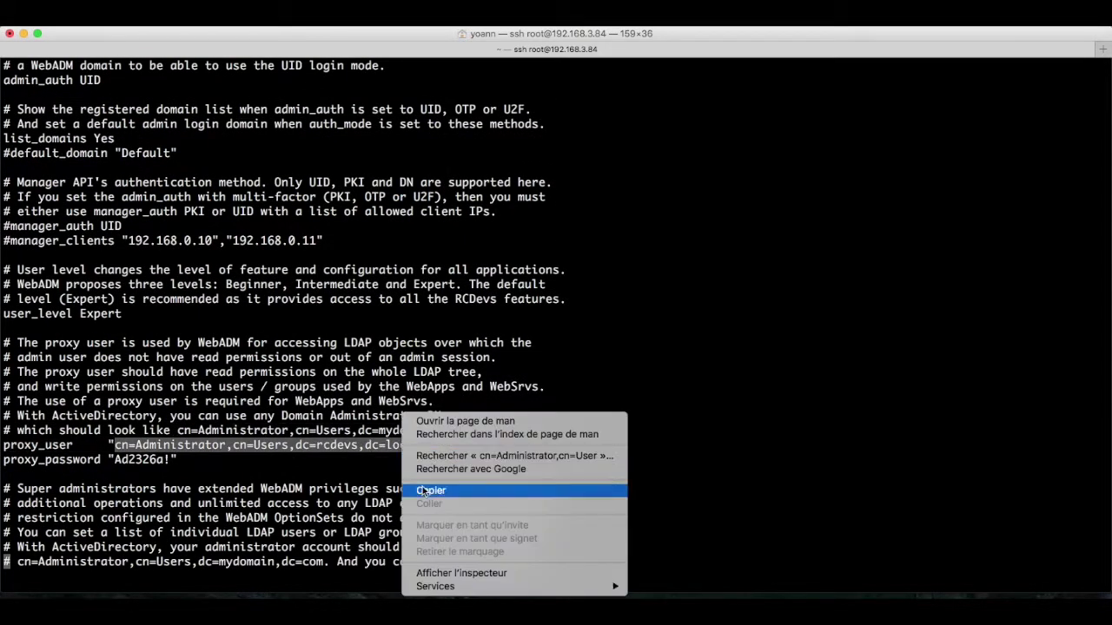
left_click(421, 492)
left_click(307, 389)
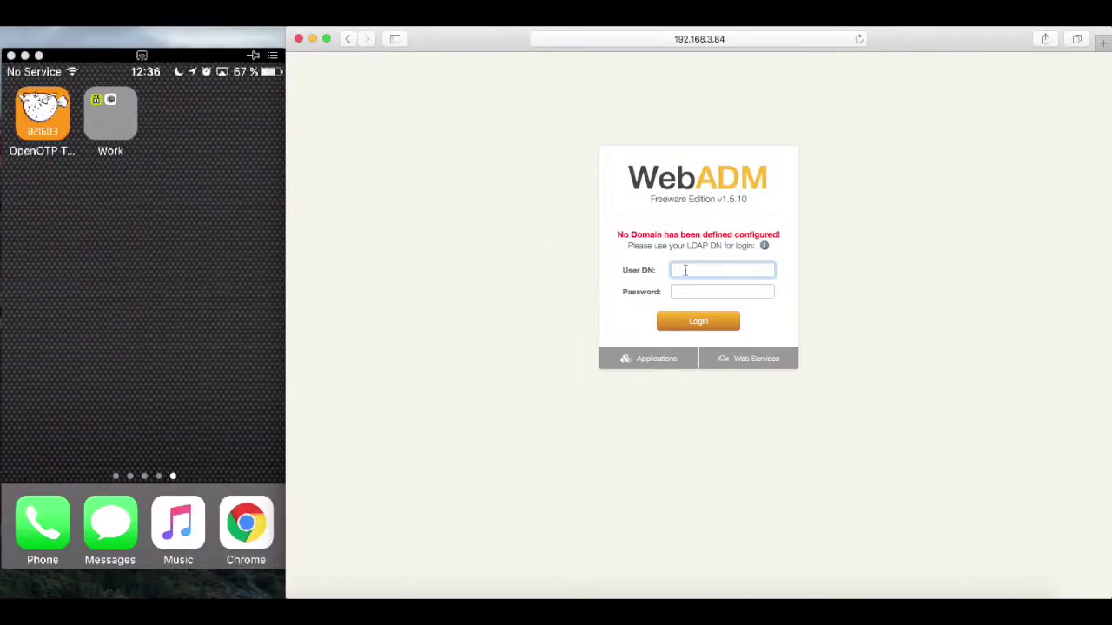
right_click(685, 271)
left_click(699, 301)
left_click(684, 292)
type("********")
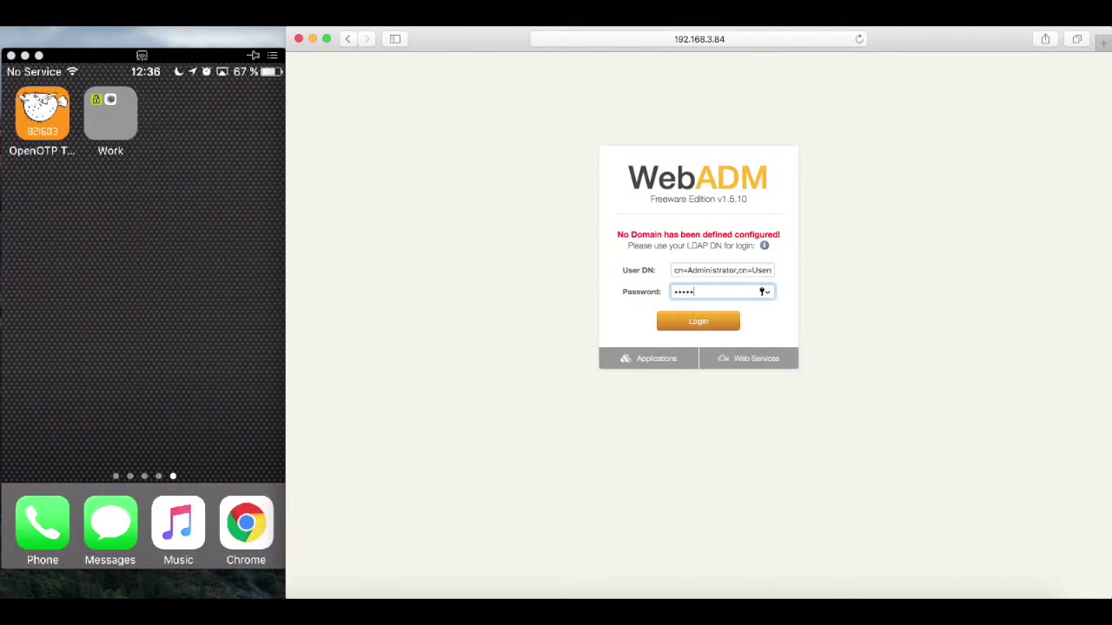
key("Return")
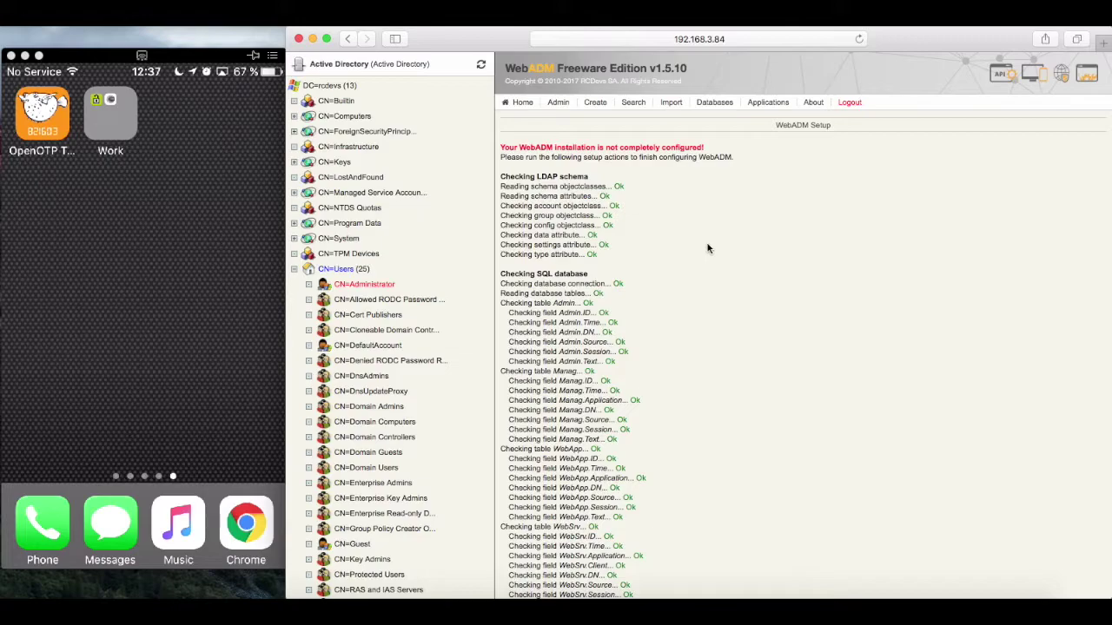
- Create the default LDAP containers and objects and return to the setup checks
scroll(704, 246, "down", 10)
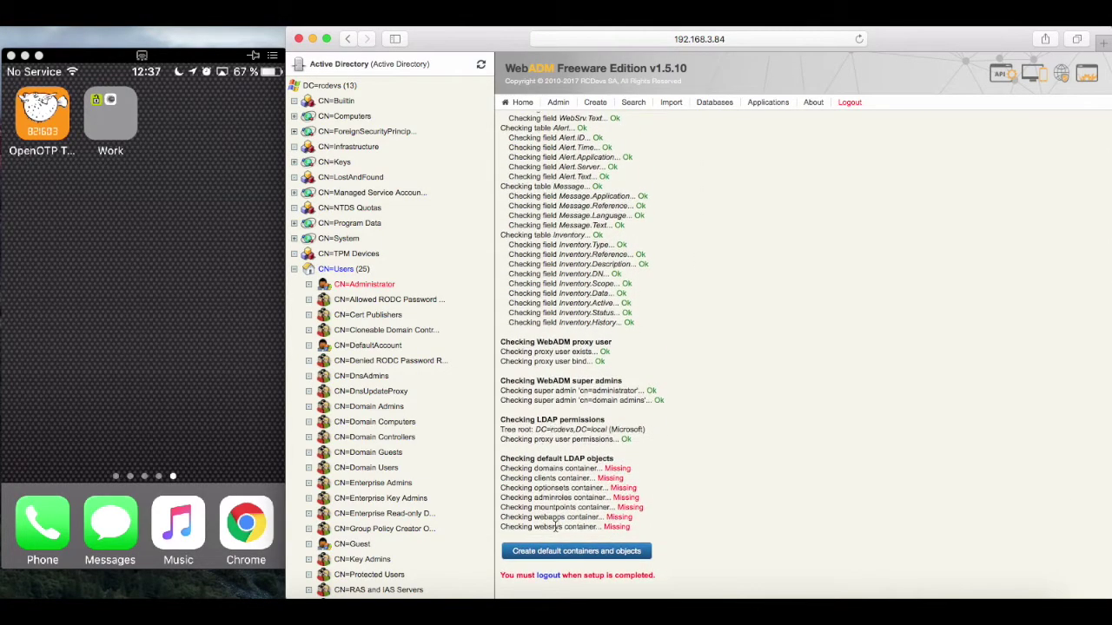
left_click(556, 555)
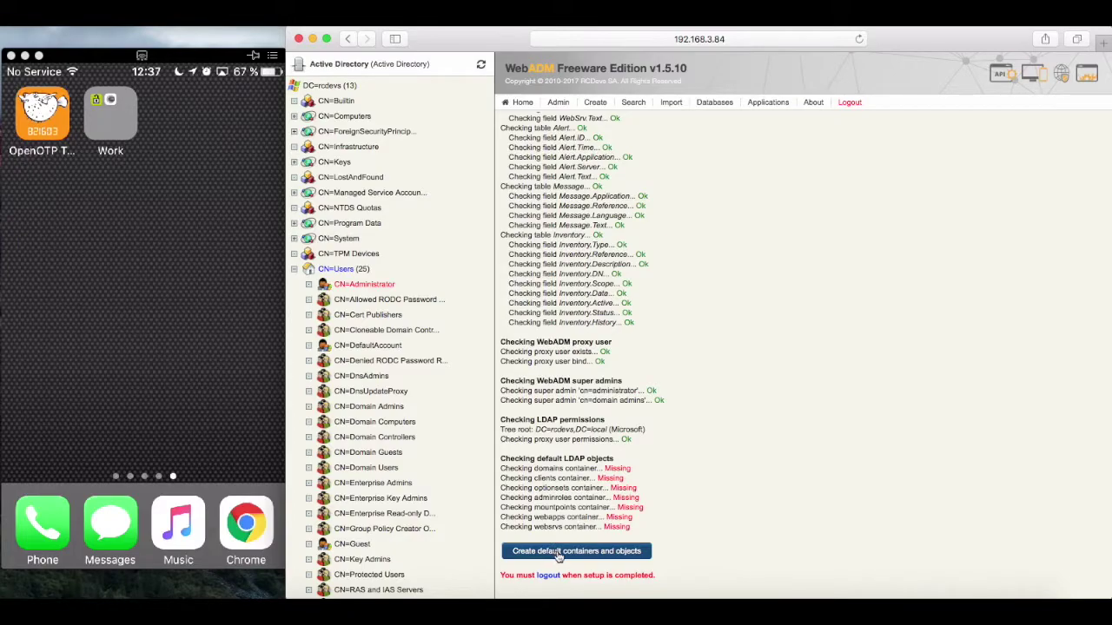
left_click(803, 250)
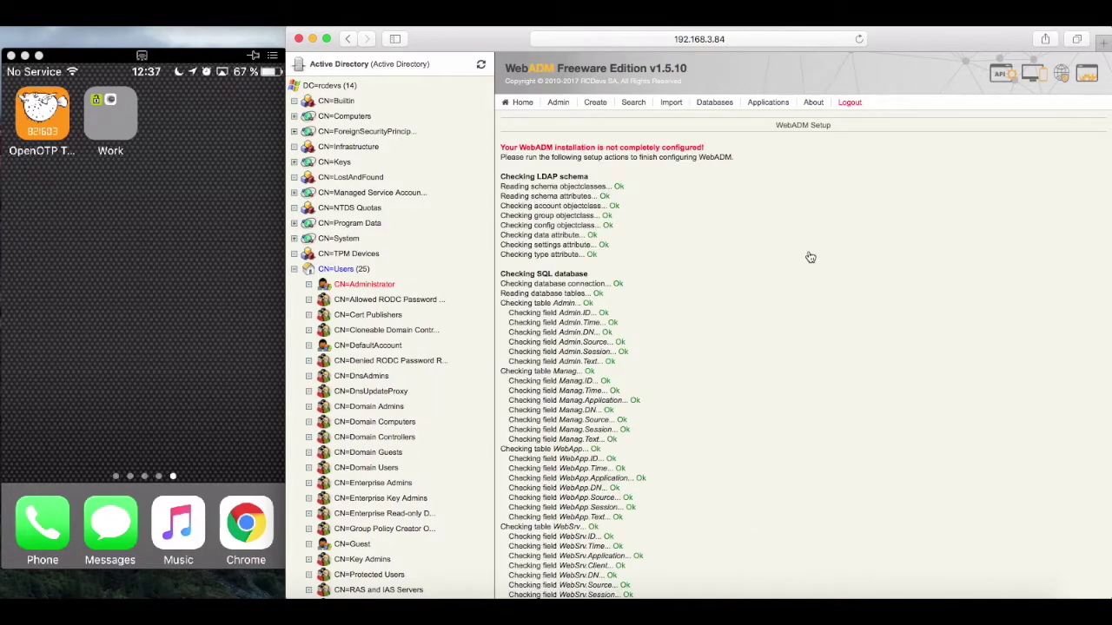
scroll(739, 332, "down", 10)
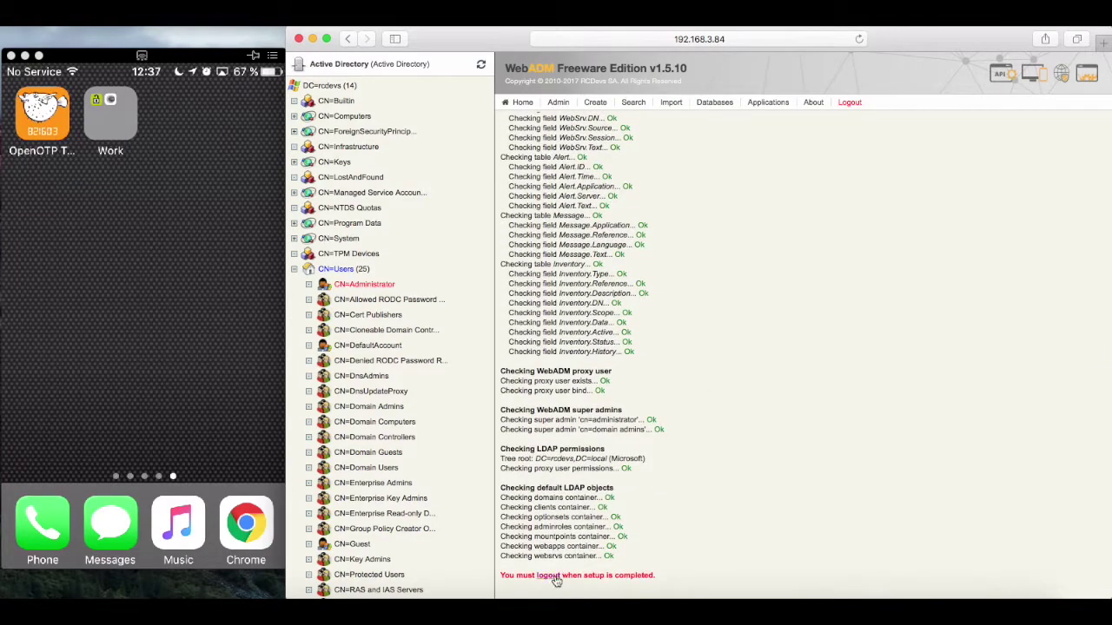
- Log out and sign back in as administrator with the password
left_click(554, 577)
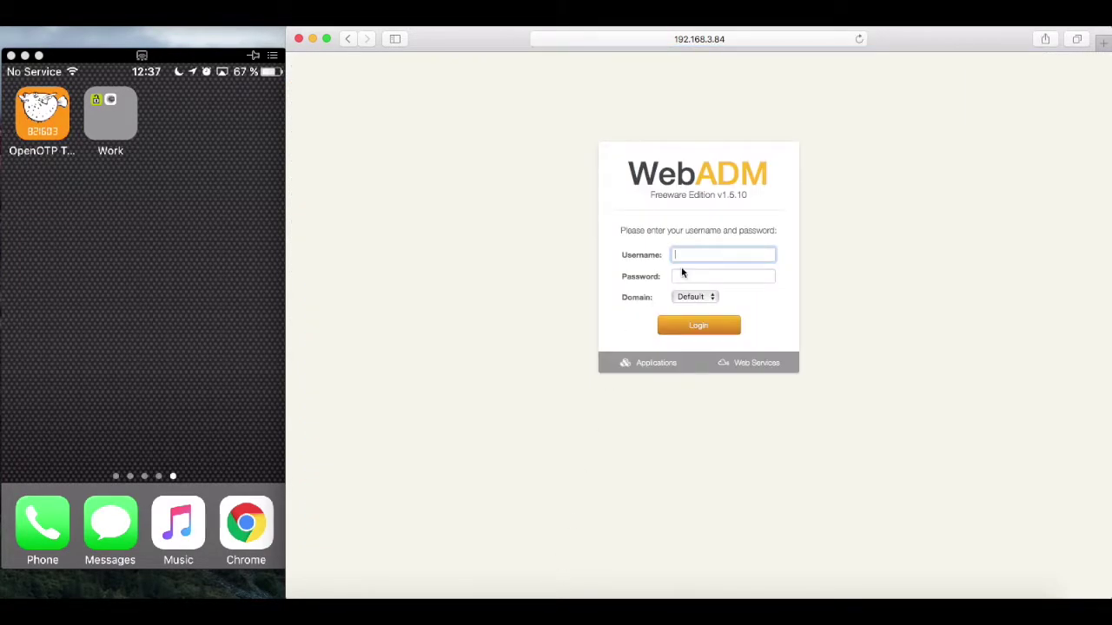
type("administrator")
key("Tab")
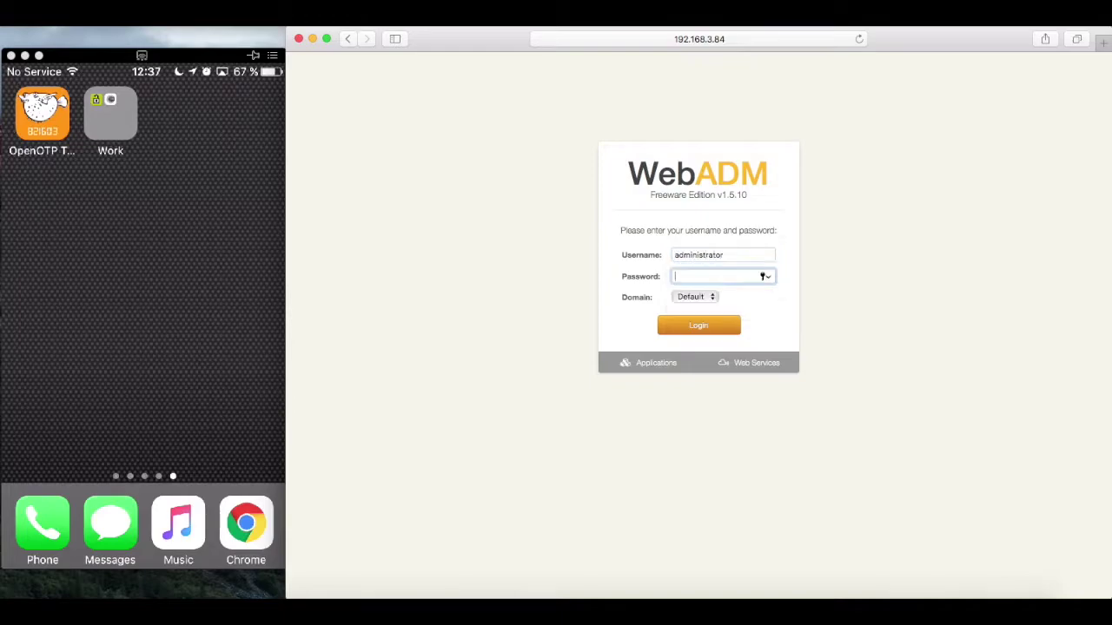
type("•••••••")
key("Return")
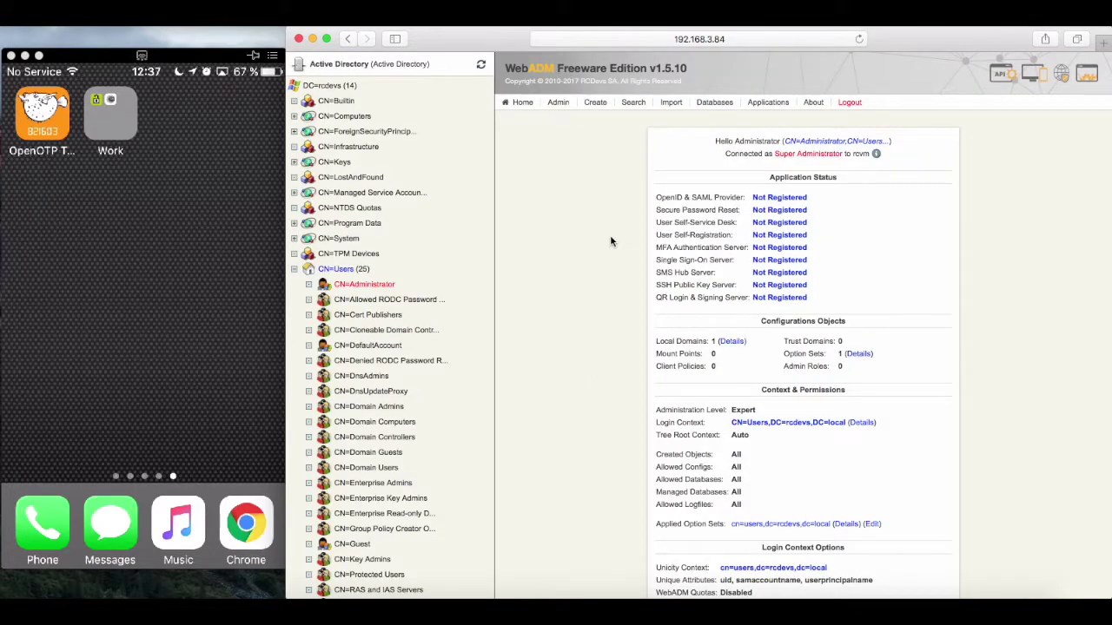
left_click(761, 106)
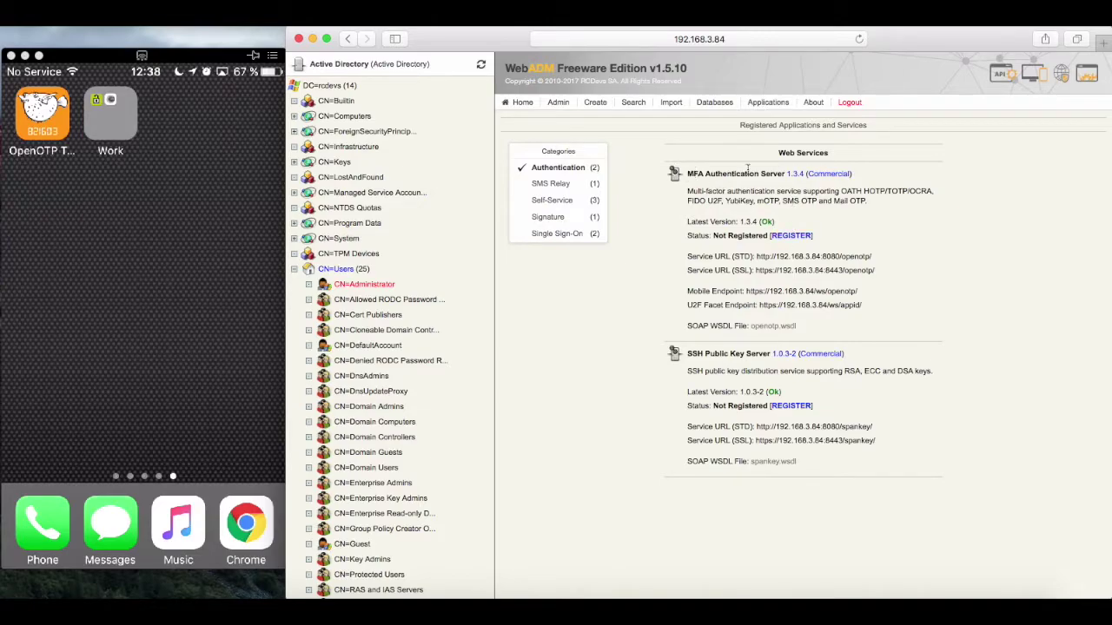
- Register the MFA Authentication Server and open its OpenOTP settings
left_click(781, 236)
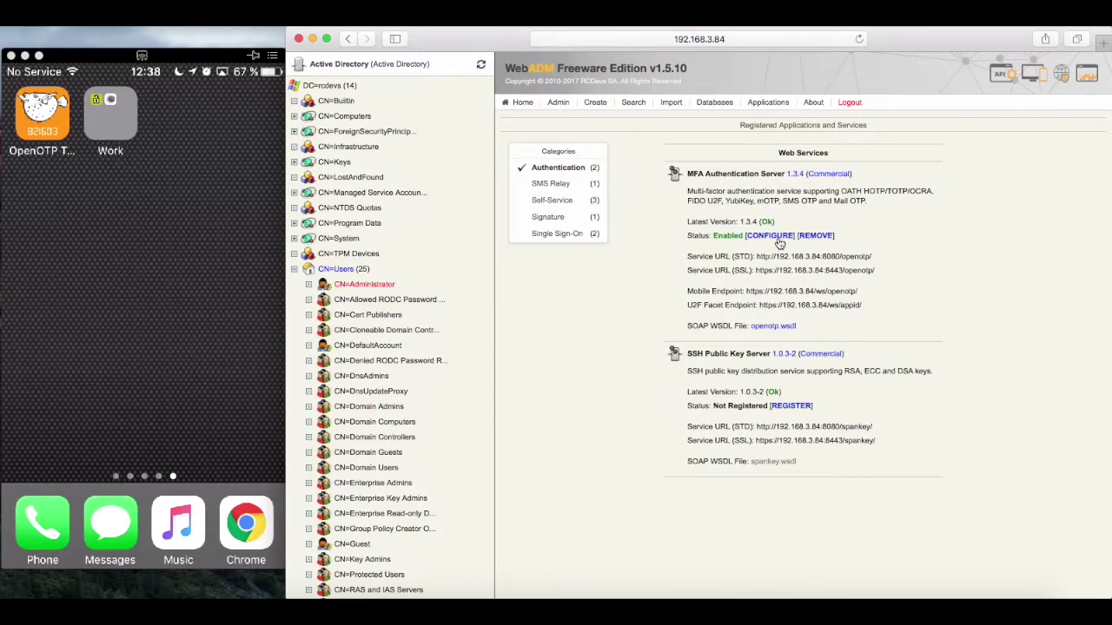
left_click(773, 236)
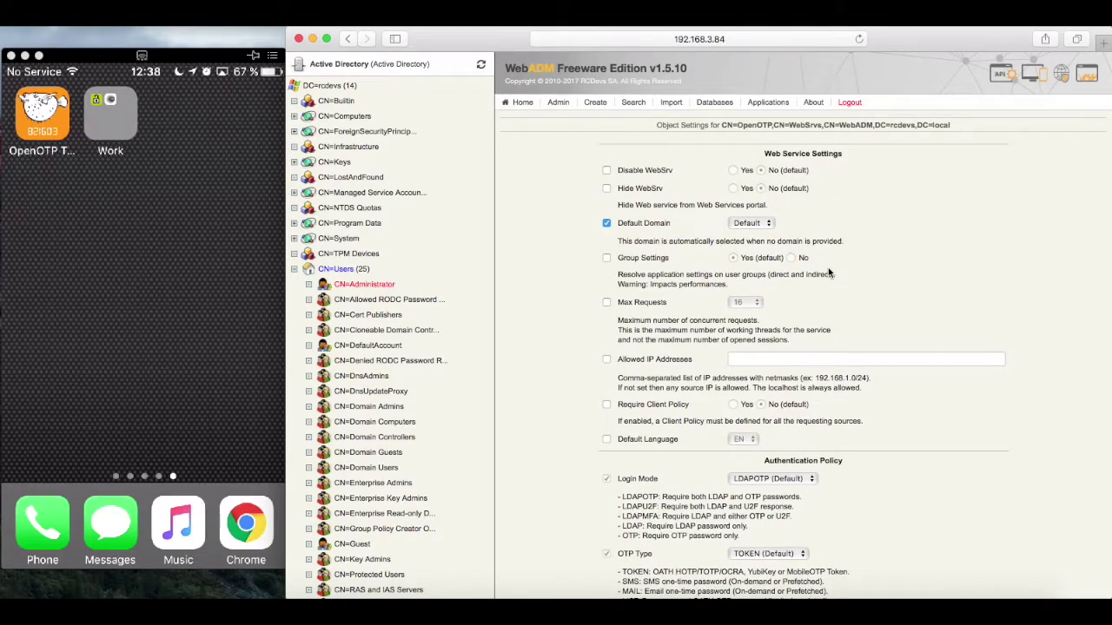
- Apply the OpenOTP Web Service Settings unchanged
scroll(828, 273, "down", 3)
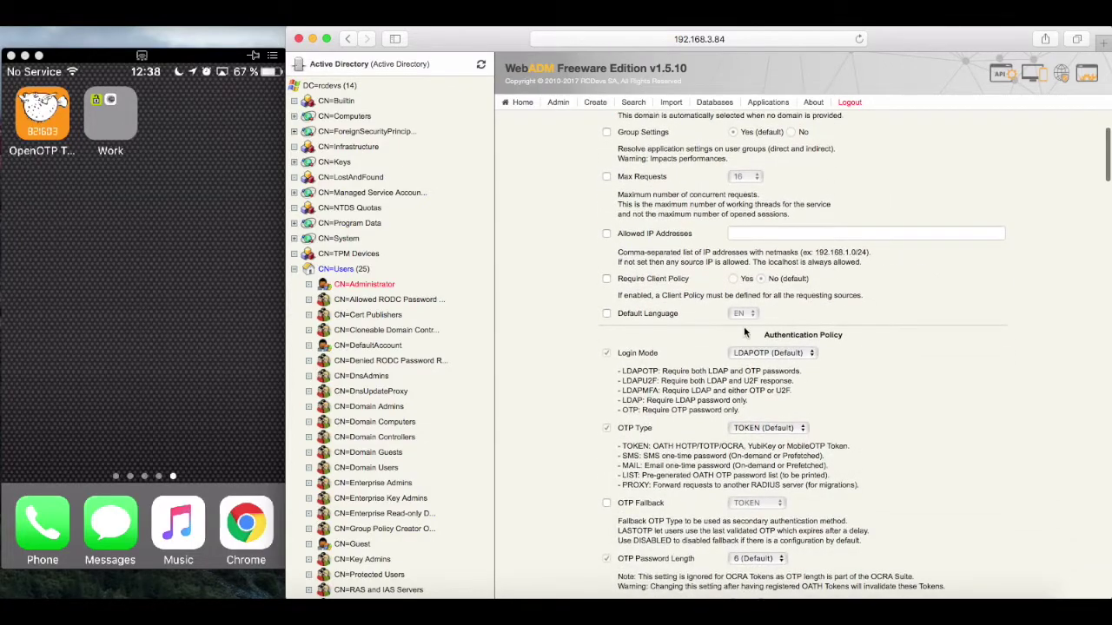
scroll(744, 335, "down", 5)
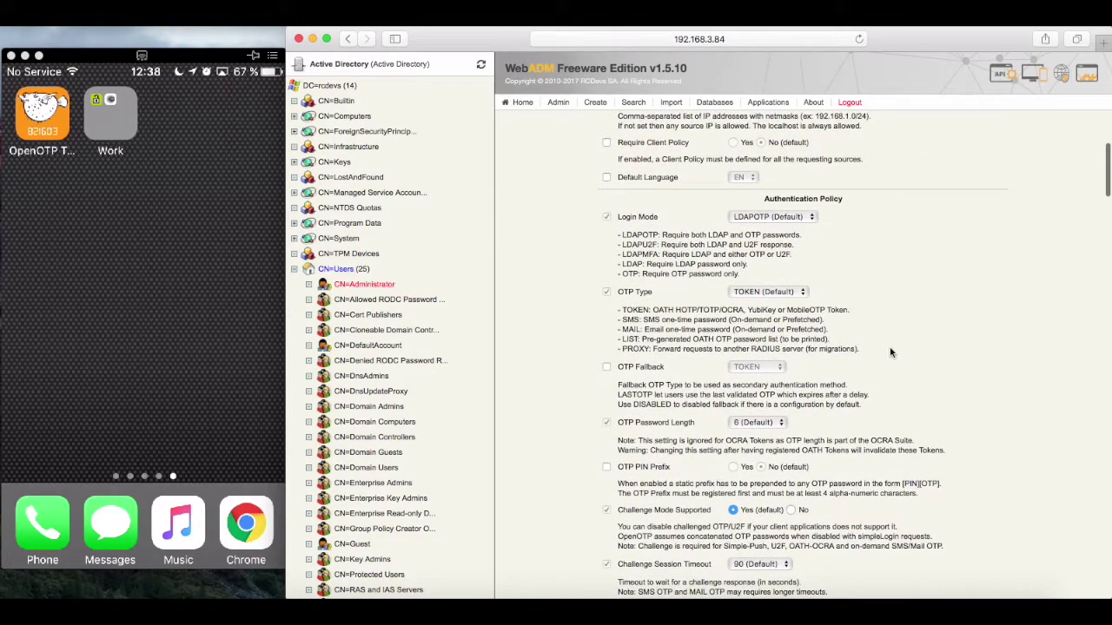
scroll(890, 351, "down", 4)
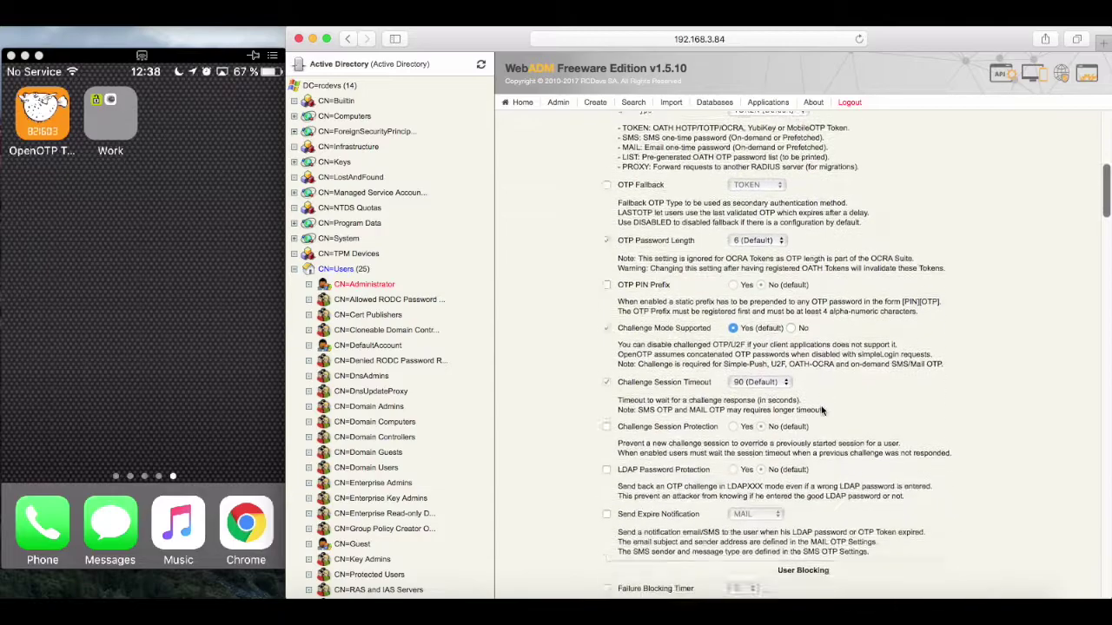
scroll(833, 402, "down", 20)
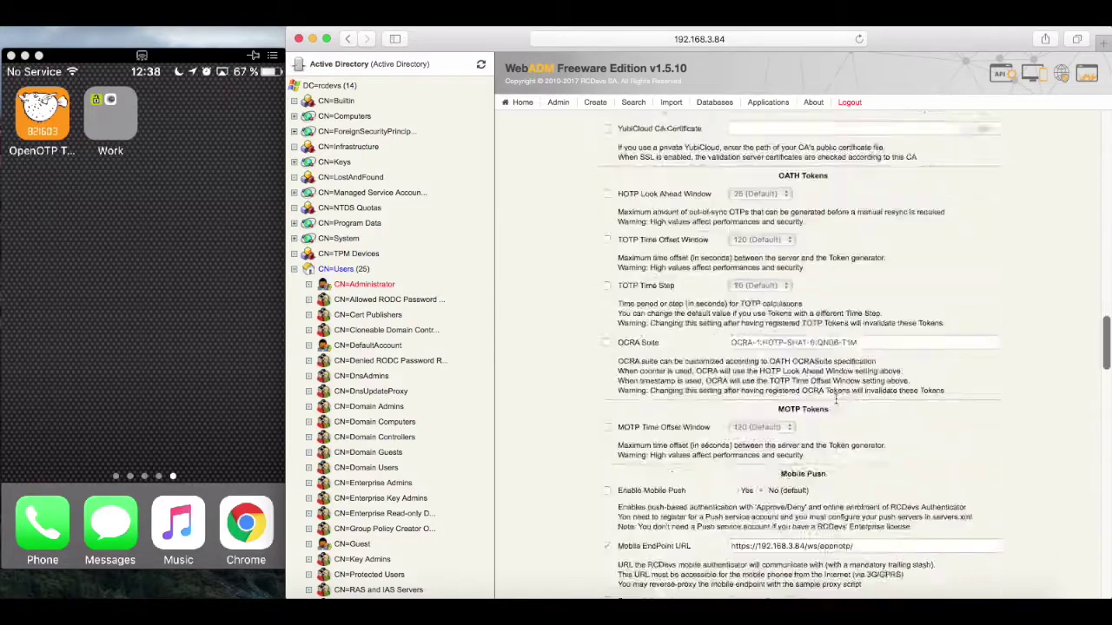
scroll(836, 397, "down", 20)
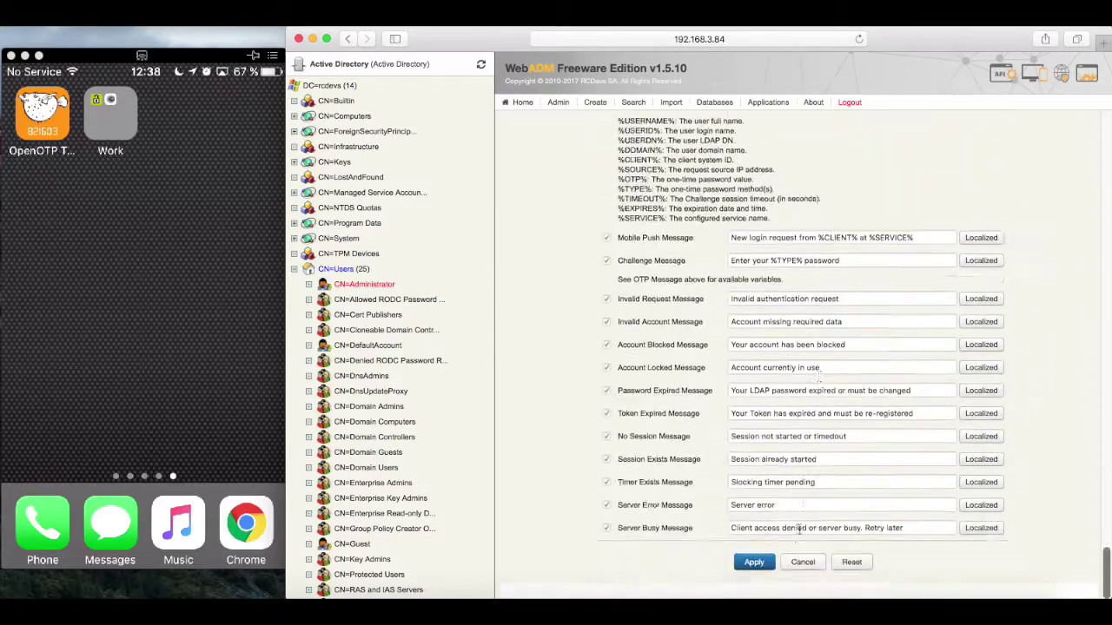
left_click(753, 580)
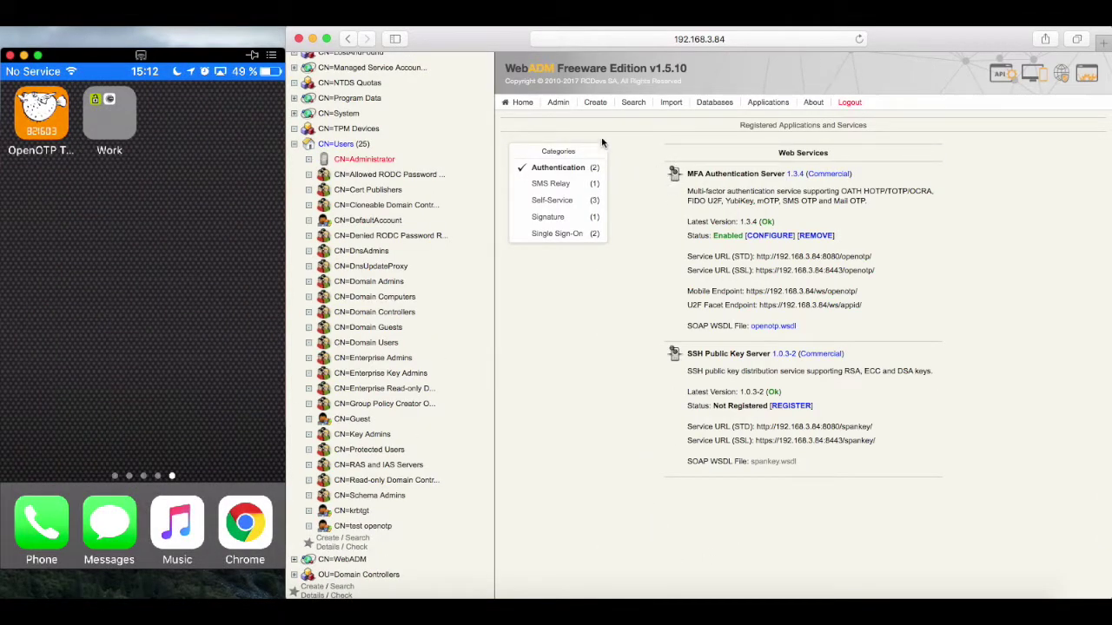
- Enable Domain Name Aliases on the Default local domain, enter rcdevs, and save
left_click(554, 103)
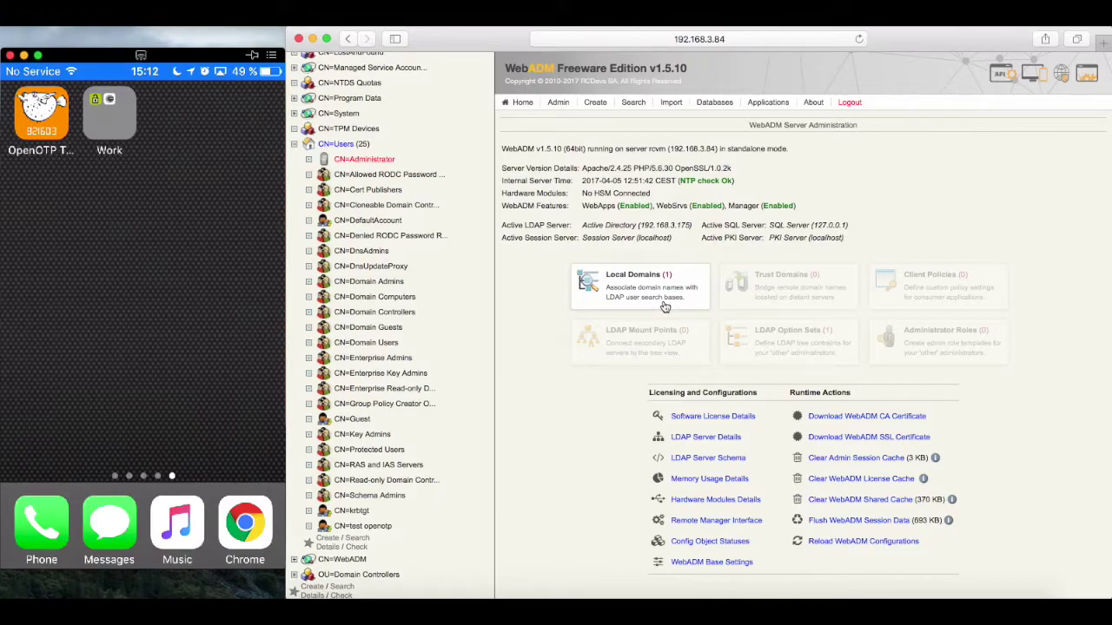
left_click(665, 305)
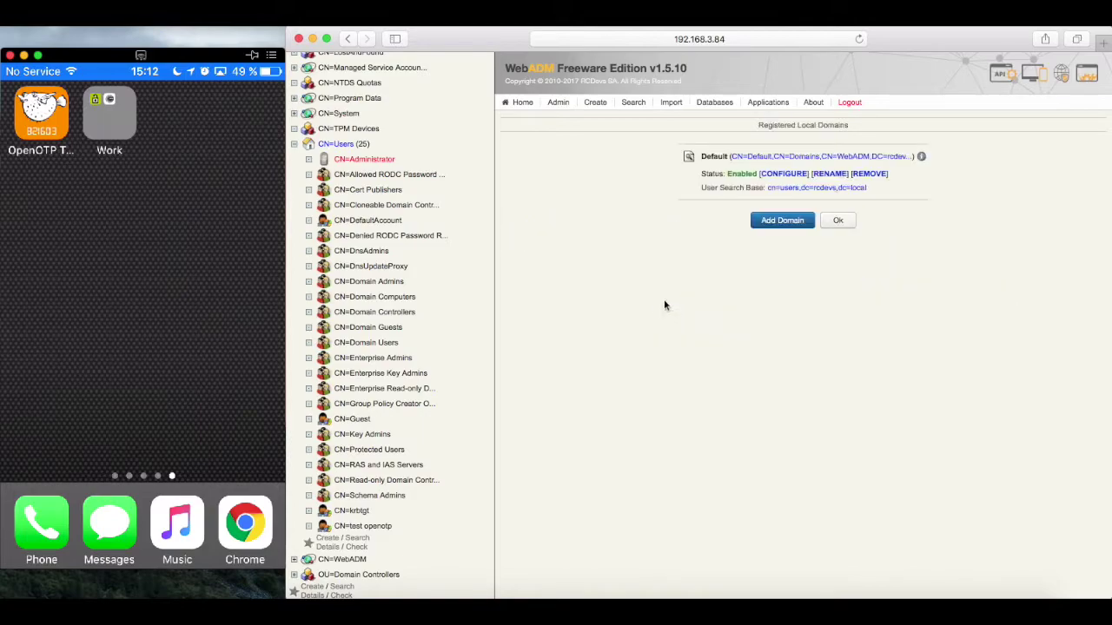
left_click(778, 175)
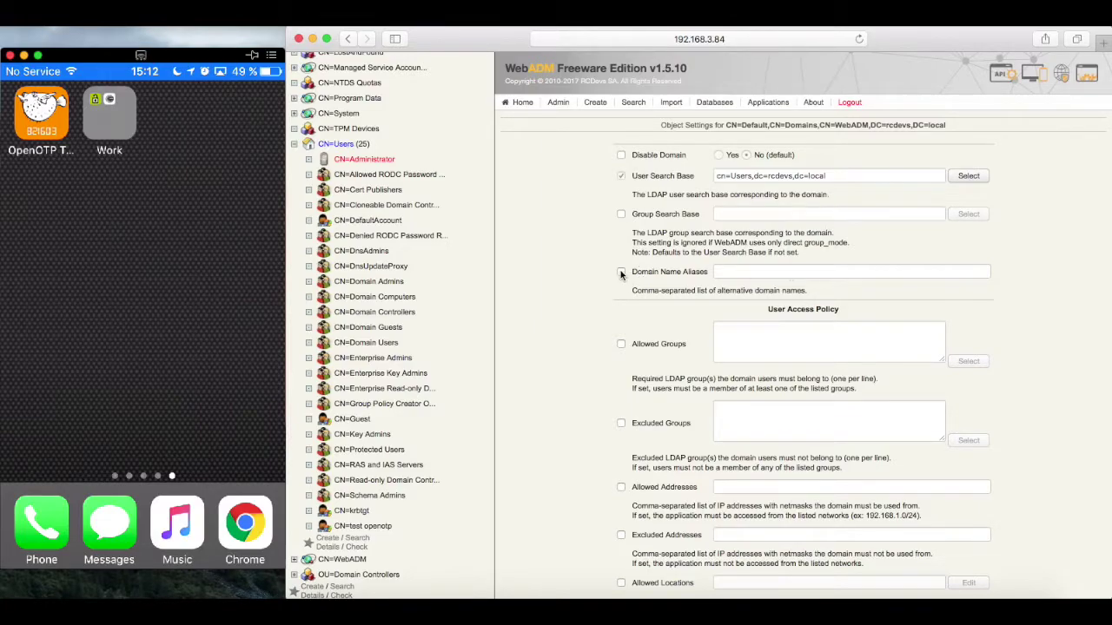
left_click(681, 272)
left_click(748, 273)
type("rcdevs")
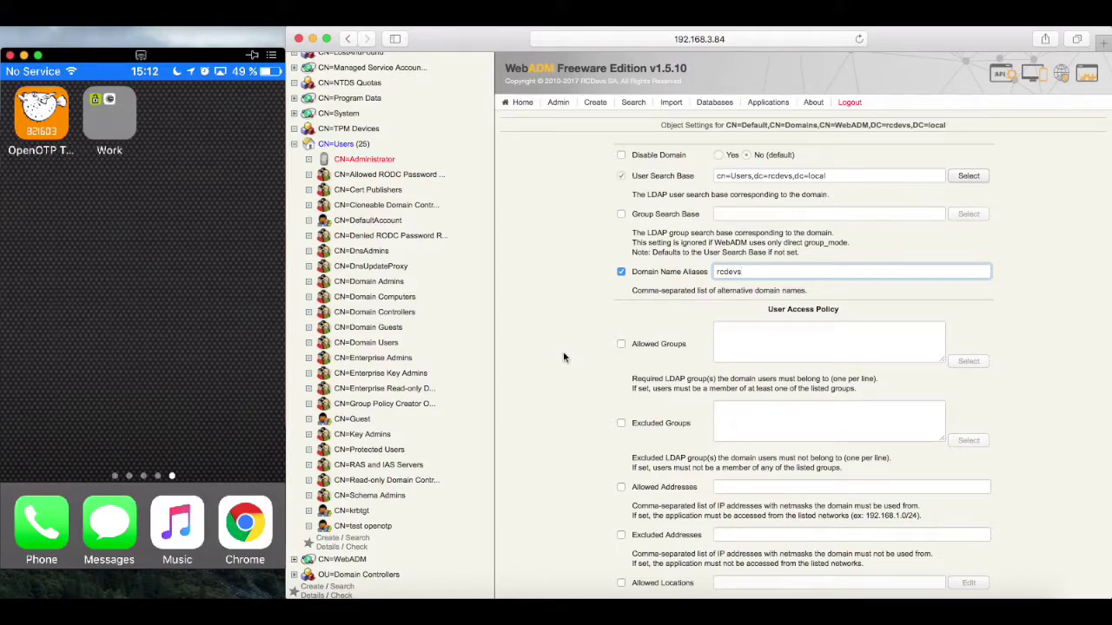
scroll(563, 357, "down", 10)
left_click(752, 575)
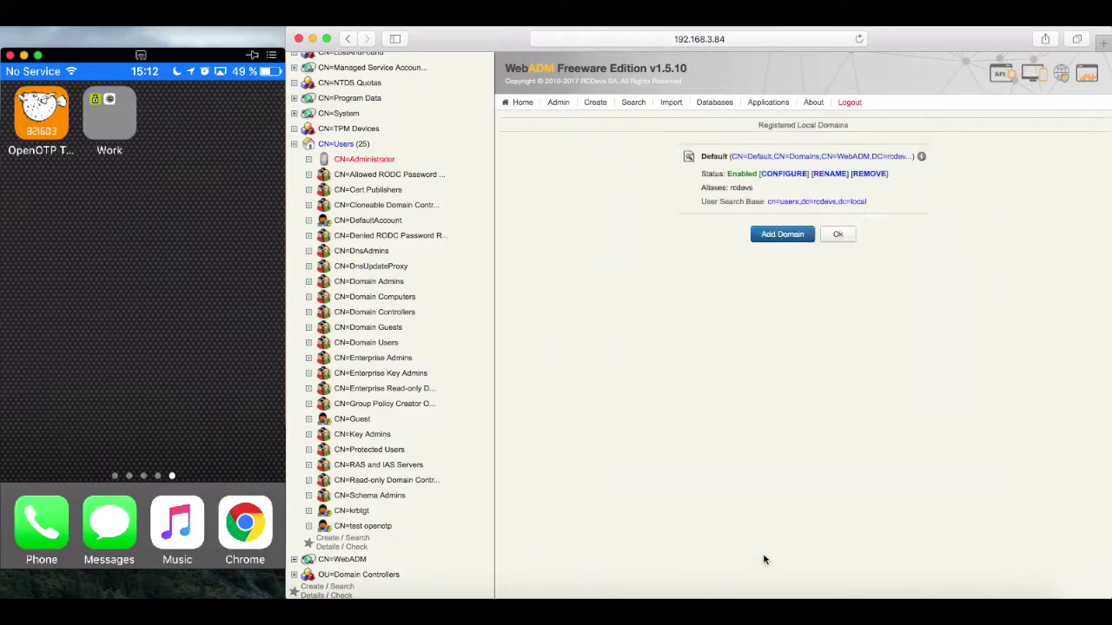
- Activate CN=Administrator and extend it as a WebADM Account
left_click(837, 234)
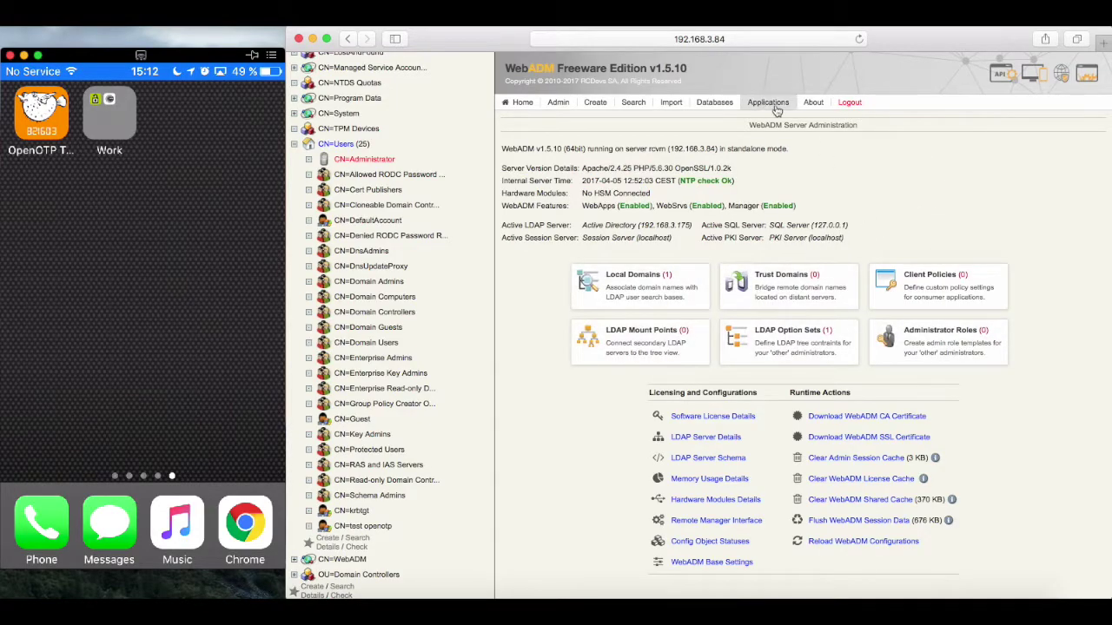
left_click(775, 107)
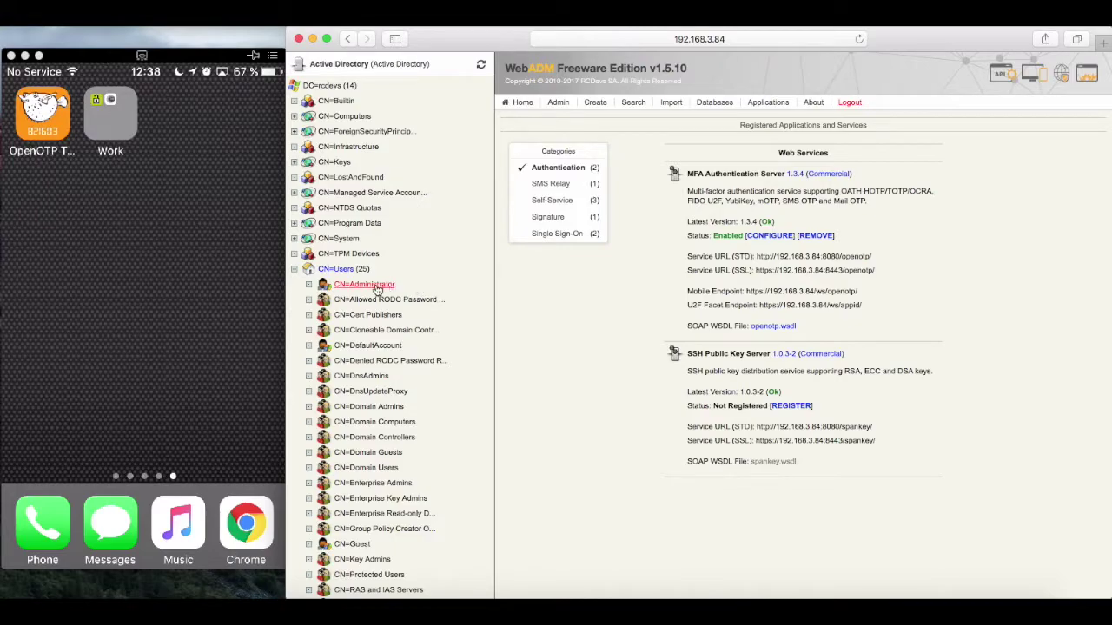
left_click(377, 288)
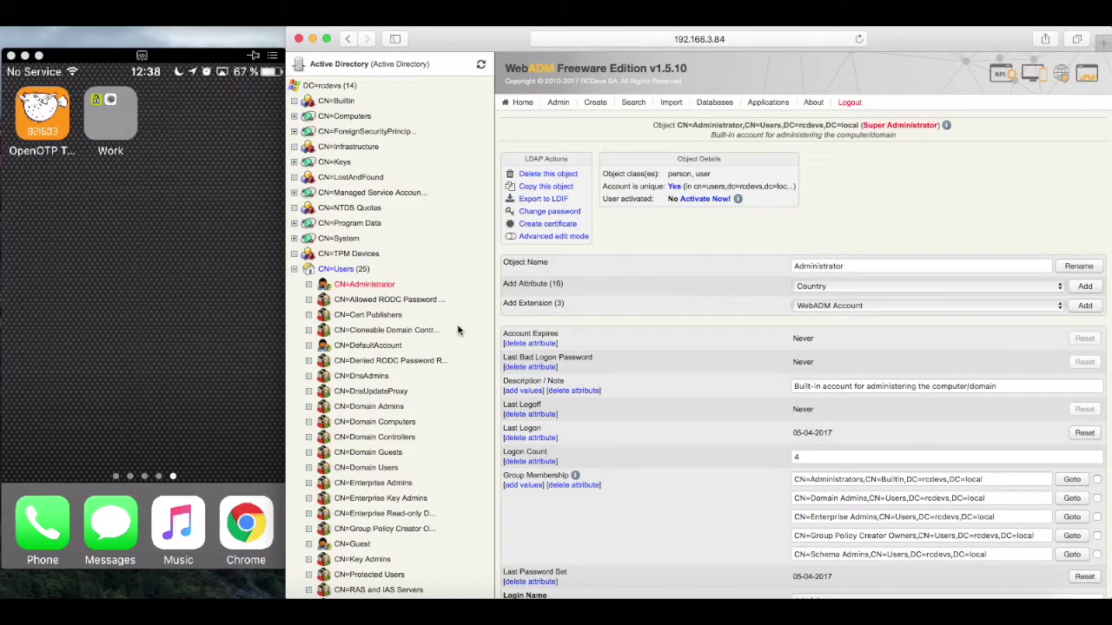
scroll(458, 330, "down", 5)
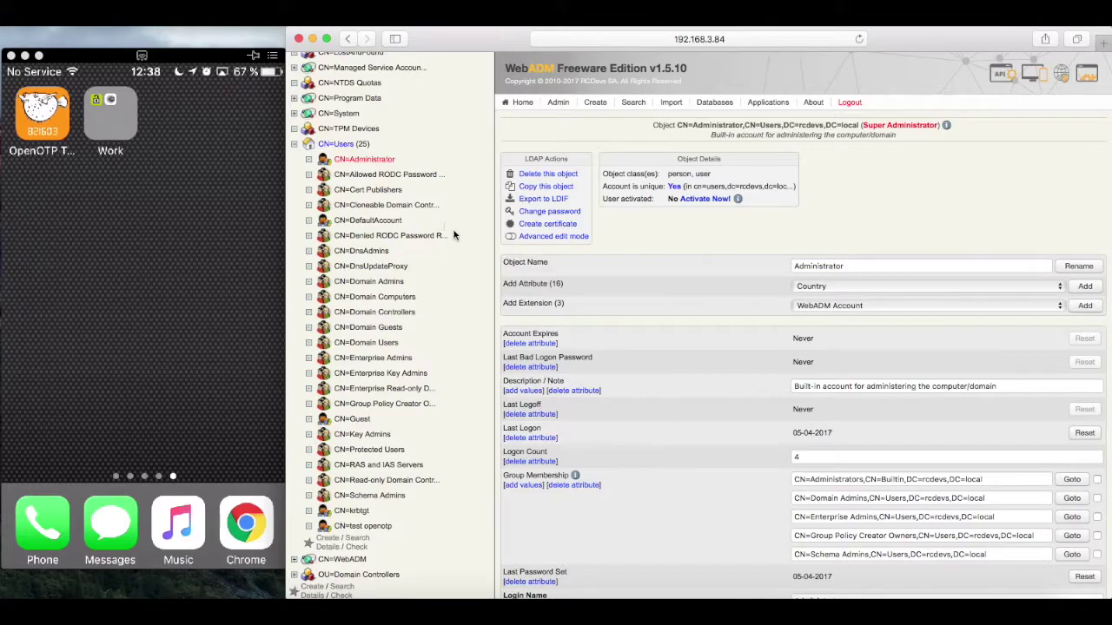
left_click(715, 202)
left_click(769, 215)
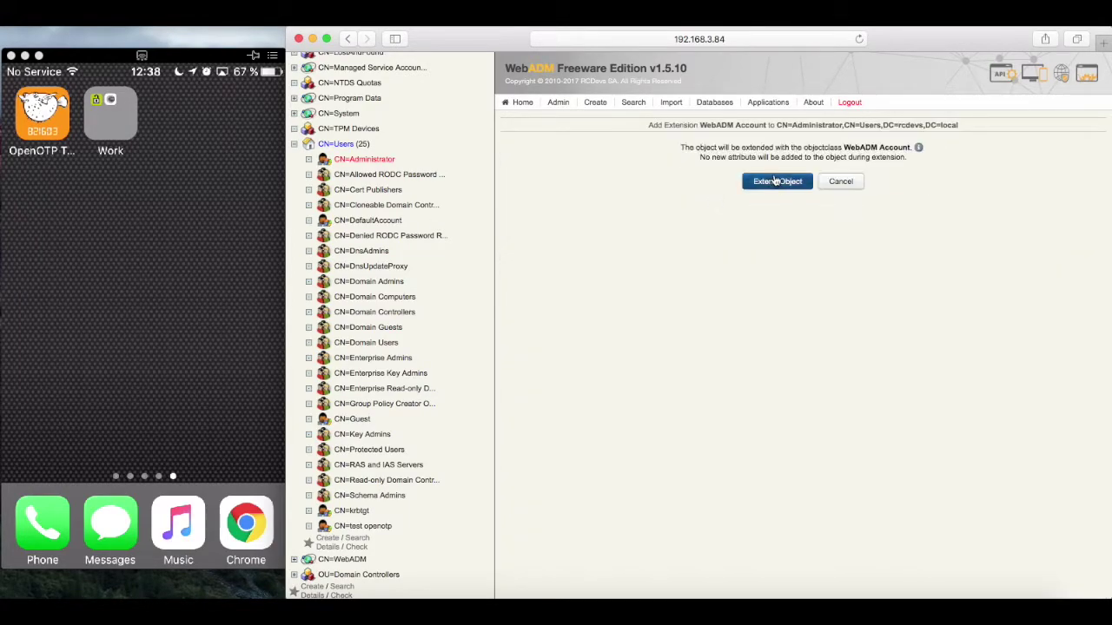
left_click(775, 181)
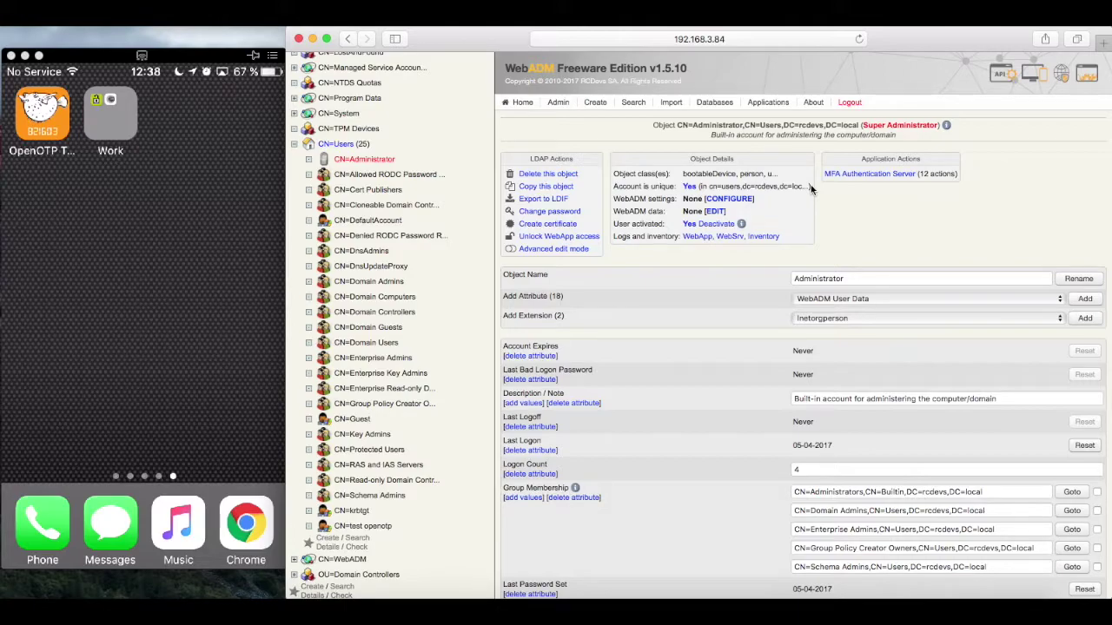
- Register a QRCode-based time-based (TOTP) token for Administrator and confirm the registration
left_click(838, 175)
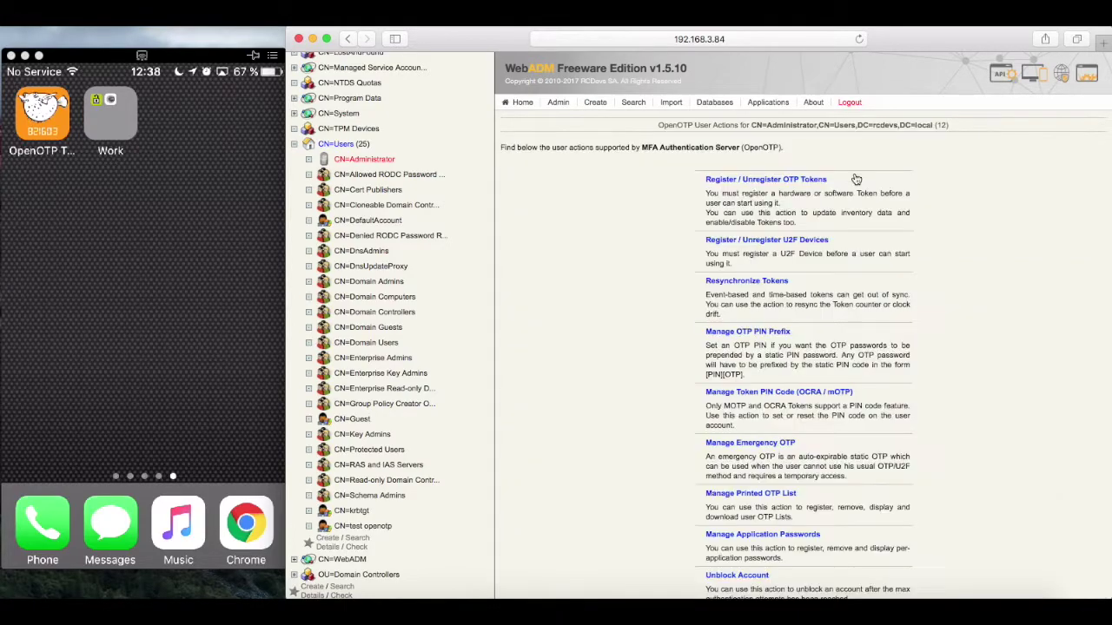
left_click(806, 181)
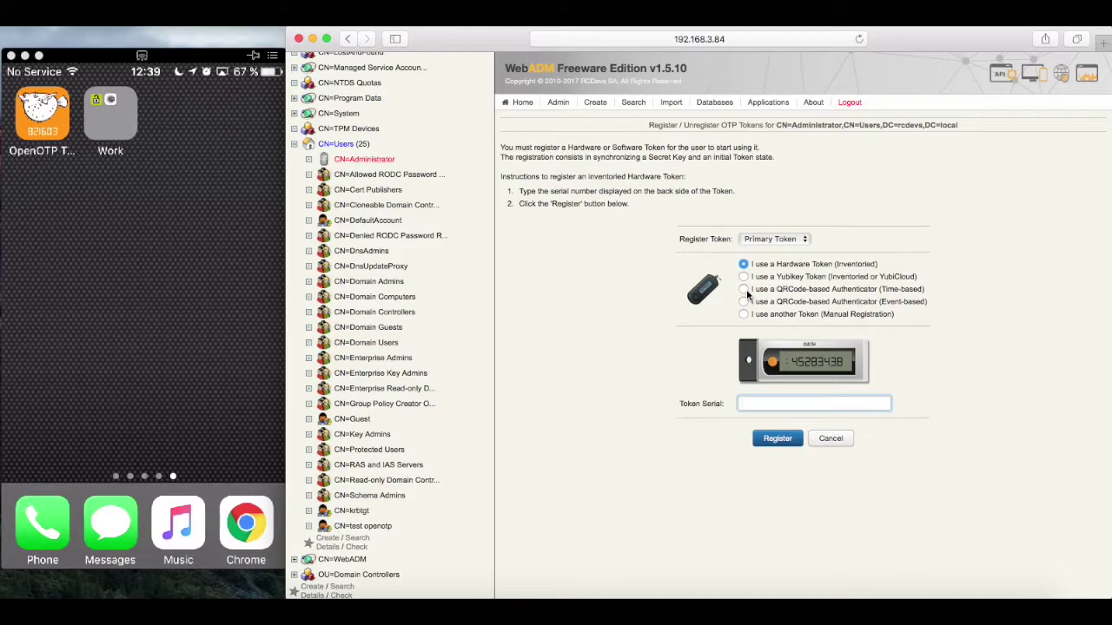
left_click(744, 289)
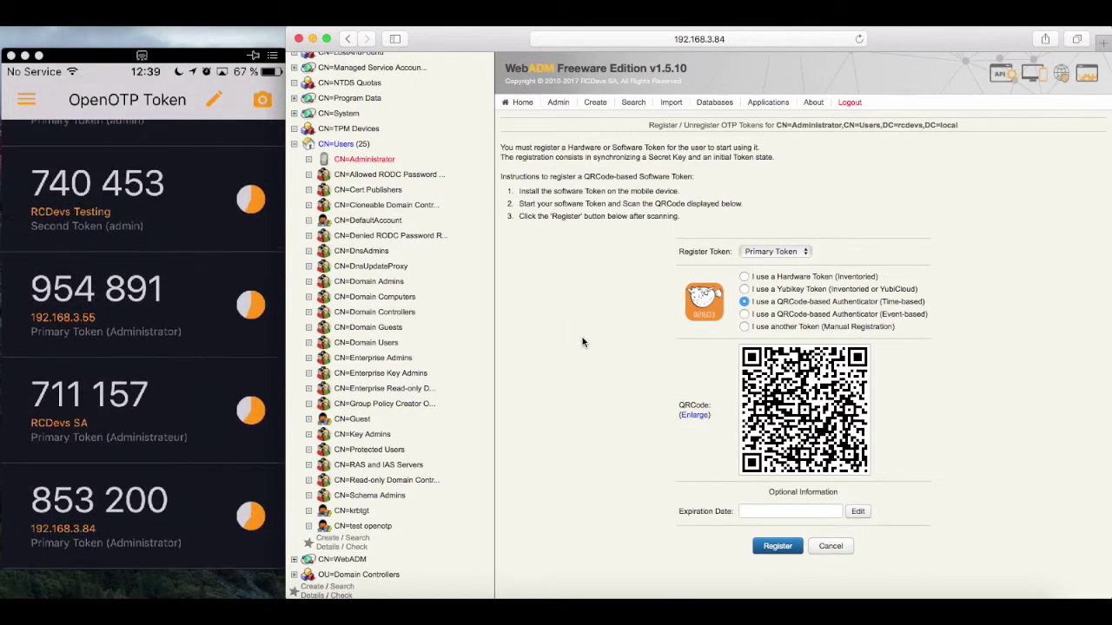
left_click(777, 545)
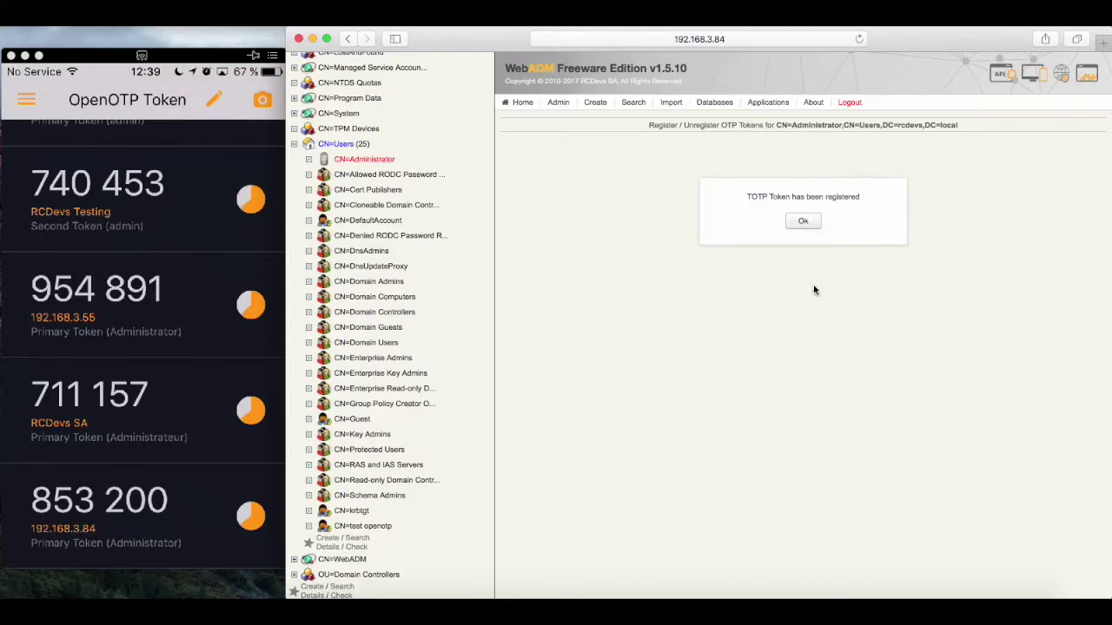
left_click(800, 221)
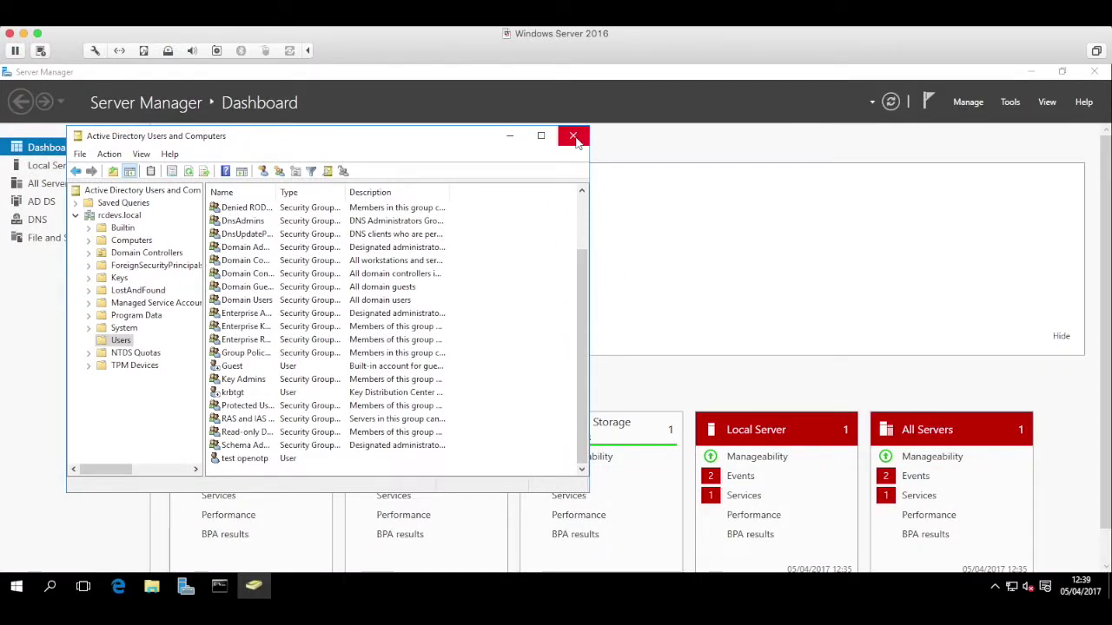
- Close Active Directory Users and Computers and open rcdevs.com in a maximized Chrome window
left_click(573, 137)
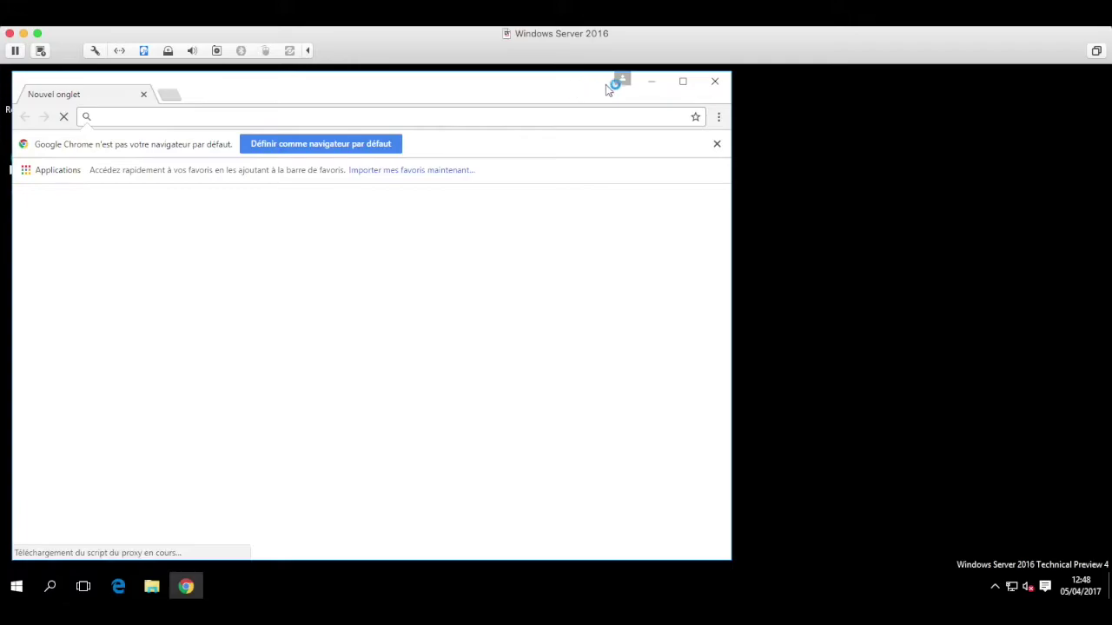
left_click(717, 143)
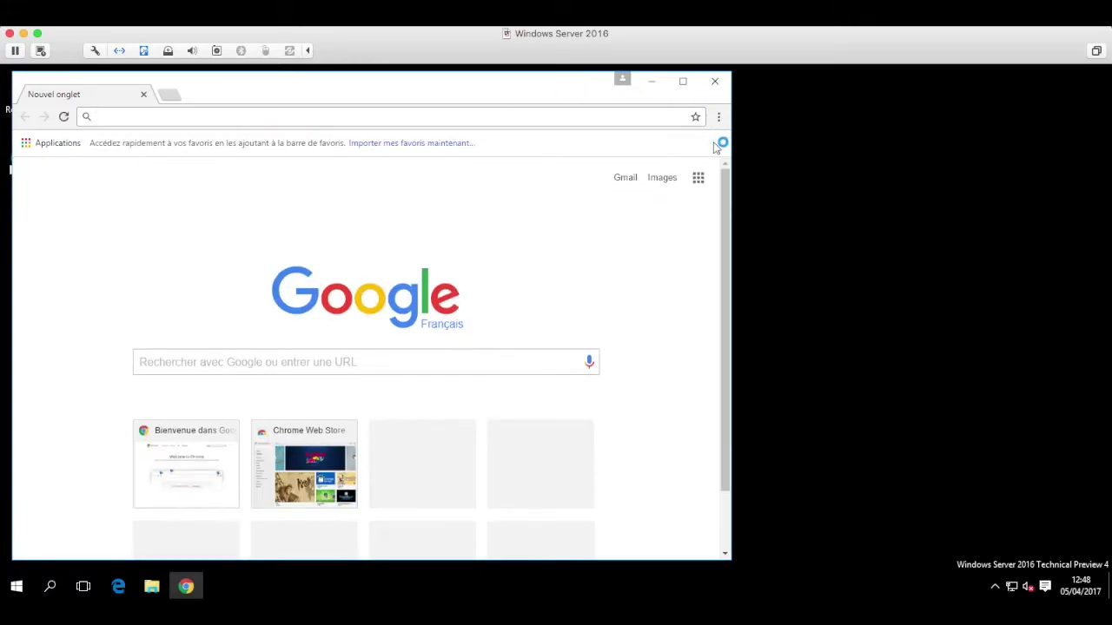
left_click(529, 122)
type("rcdevs")
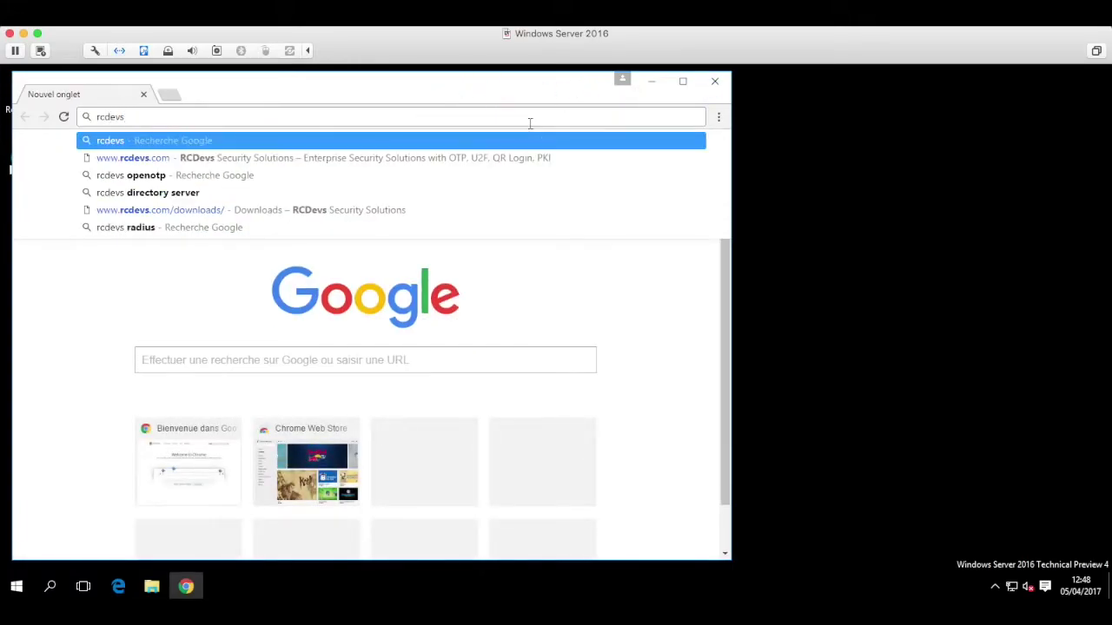
key("Return")
left_click(682, 80)
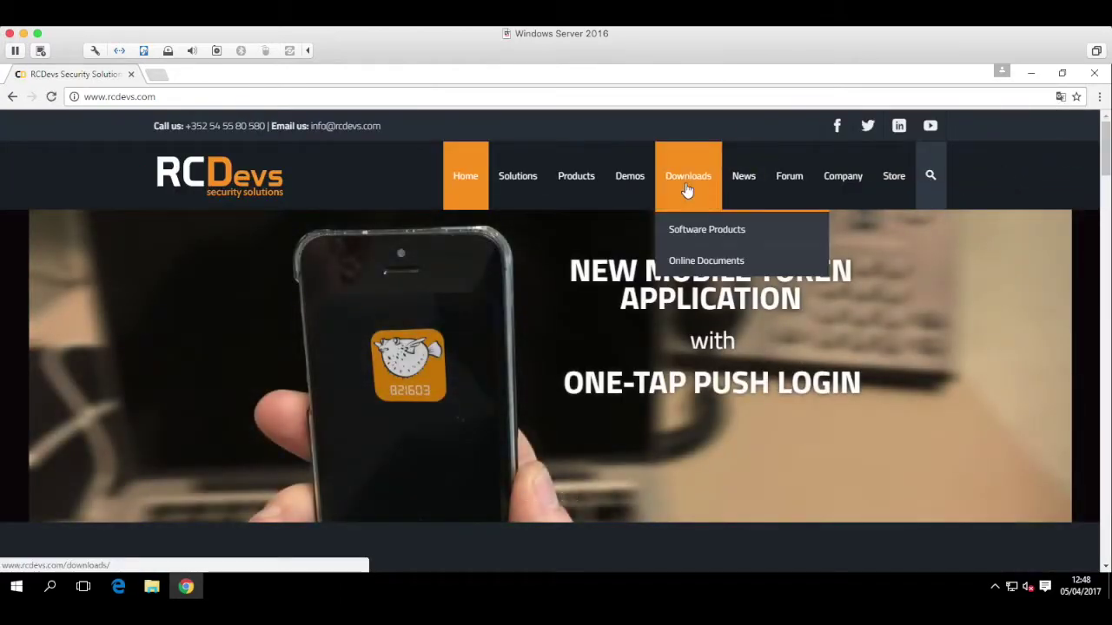
- Download the x64 OpenOTP Plugin for Windows Login zip from Integration Plugins and show it in its folder
left_click(687, 229)
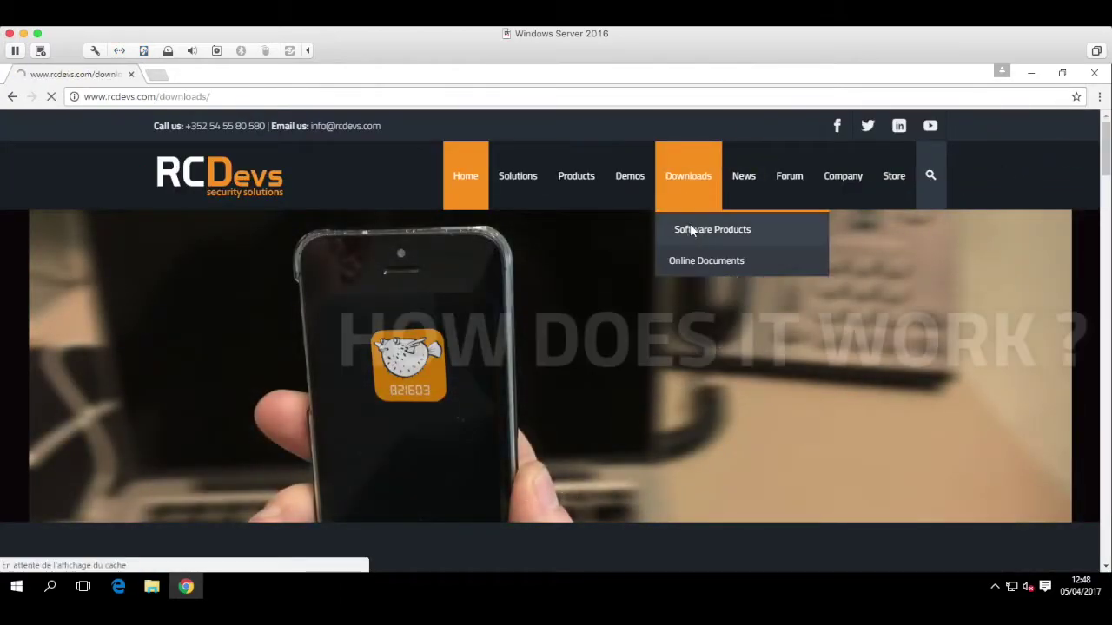
scroll(709, 327, "down", 3)
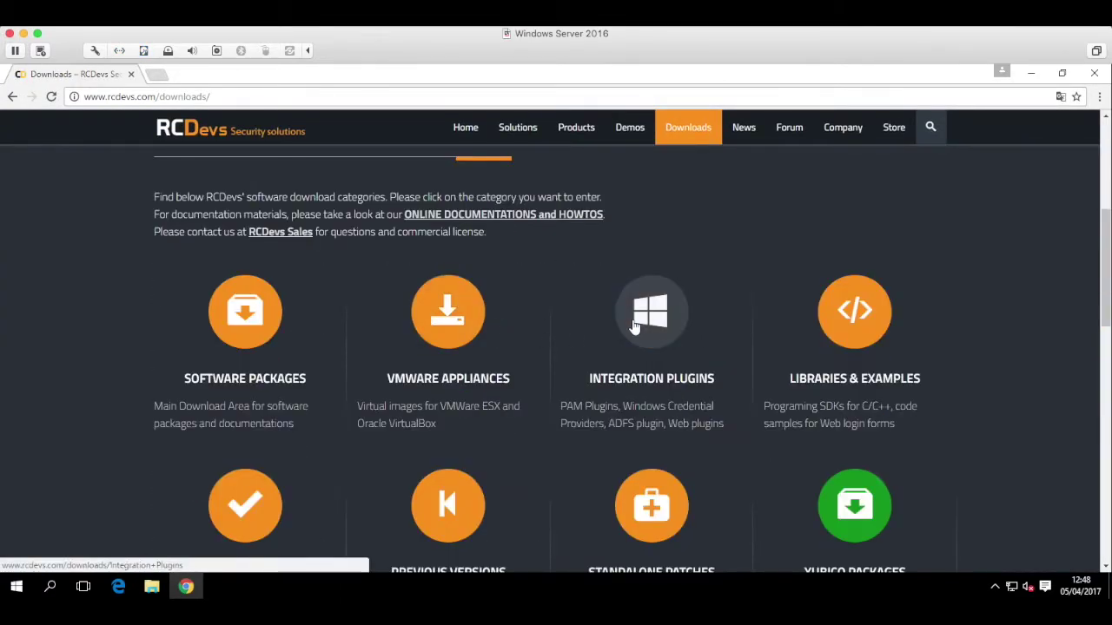
left_click(632, 326)
scroll(632, 326, "down", 2)
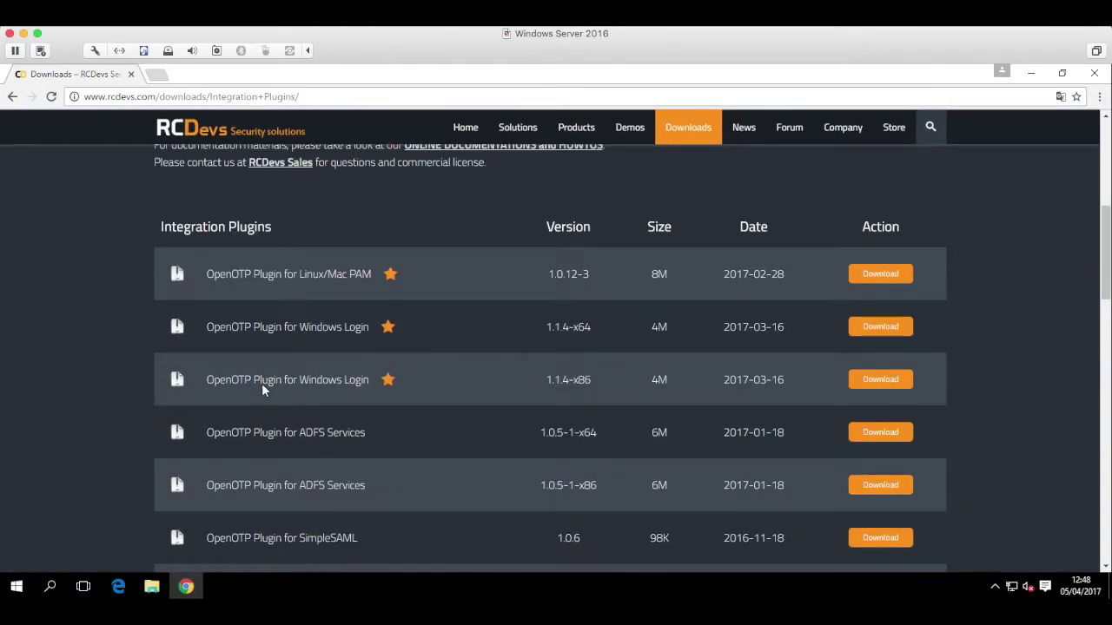
left_click(880, 326)
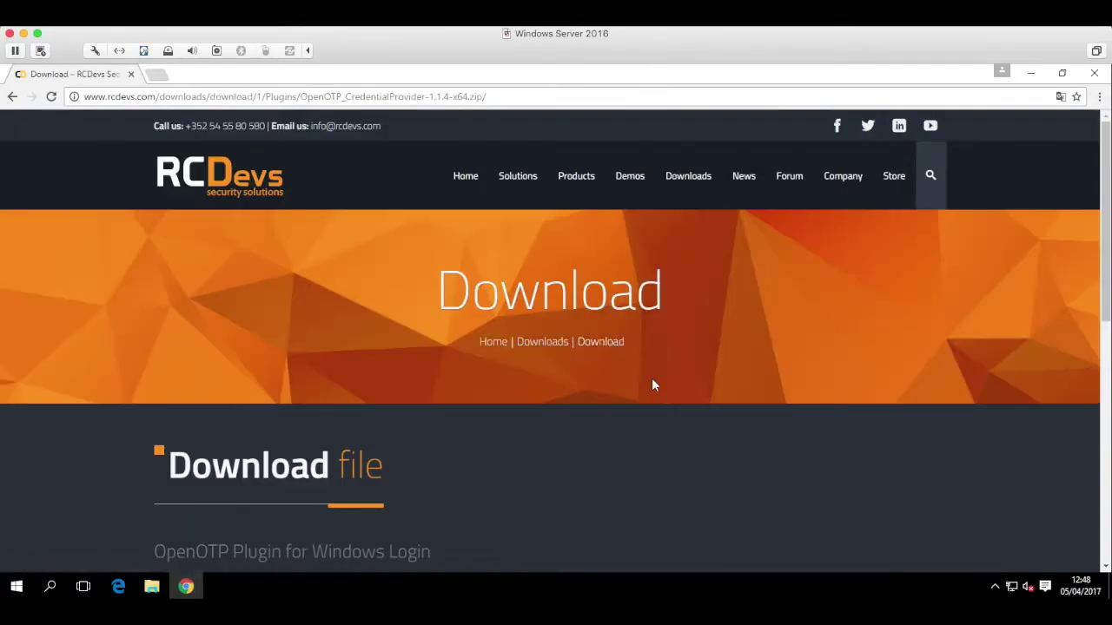
left_click(295, 496)
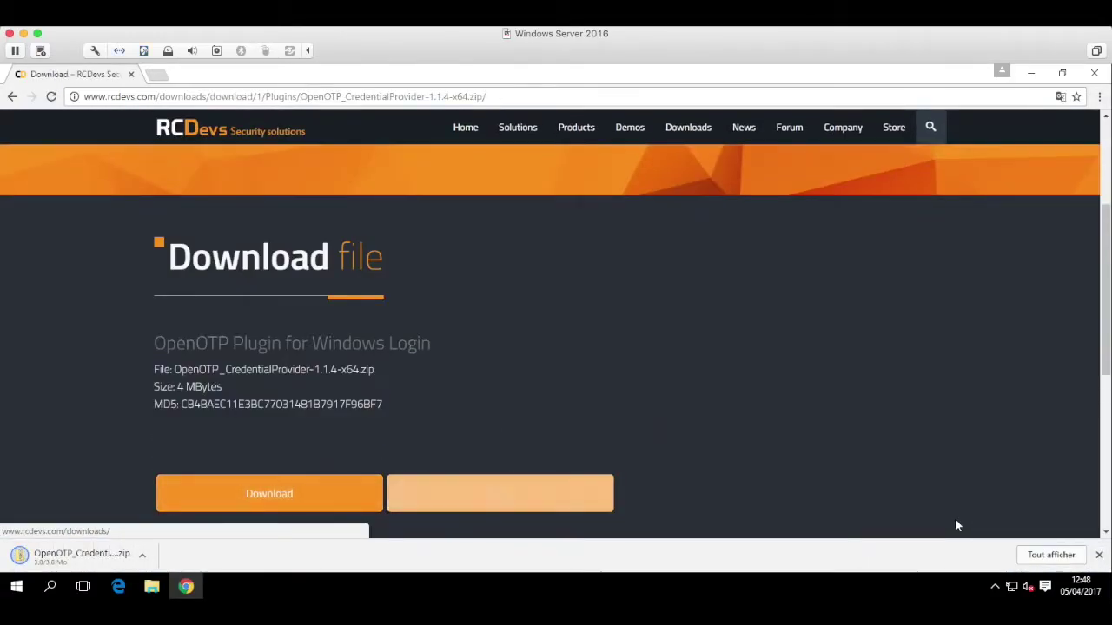
left_click(141, 554)
- Extract OpenOTP_CredentialProvider-1.1.4-x64.zip and launch the OpenOTP-CP setup package
right_click(352, 208)
left_click(396, 253)
left_click(675, 457)
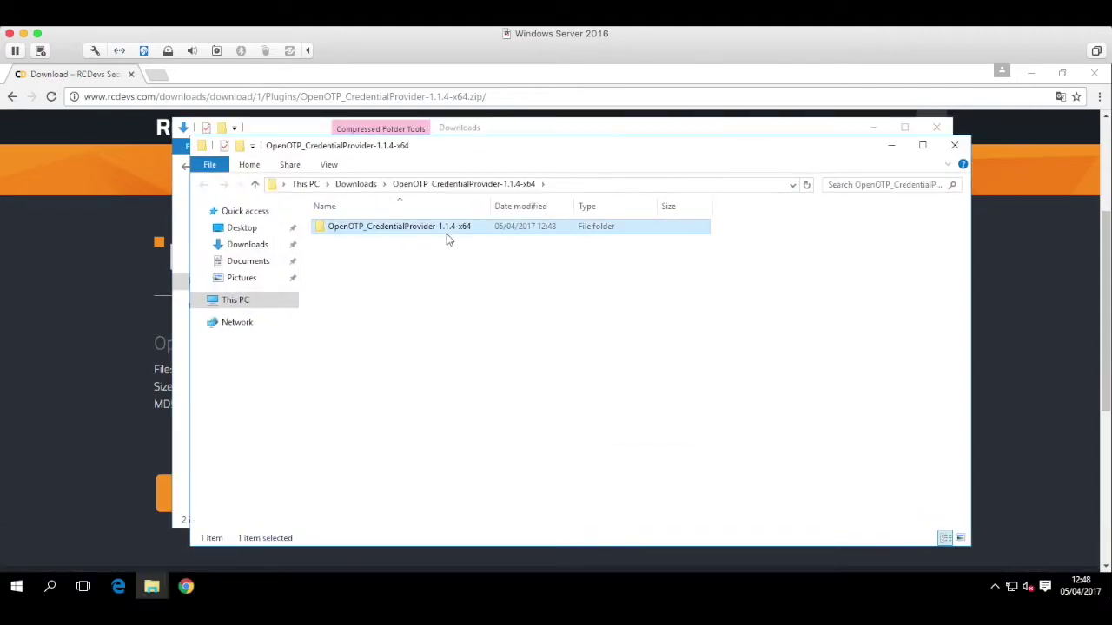
double_click(434, 228)
double_click(373, 256)
left_click(625, 433)
left_click(544, 408)
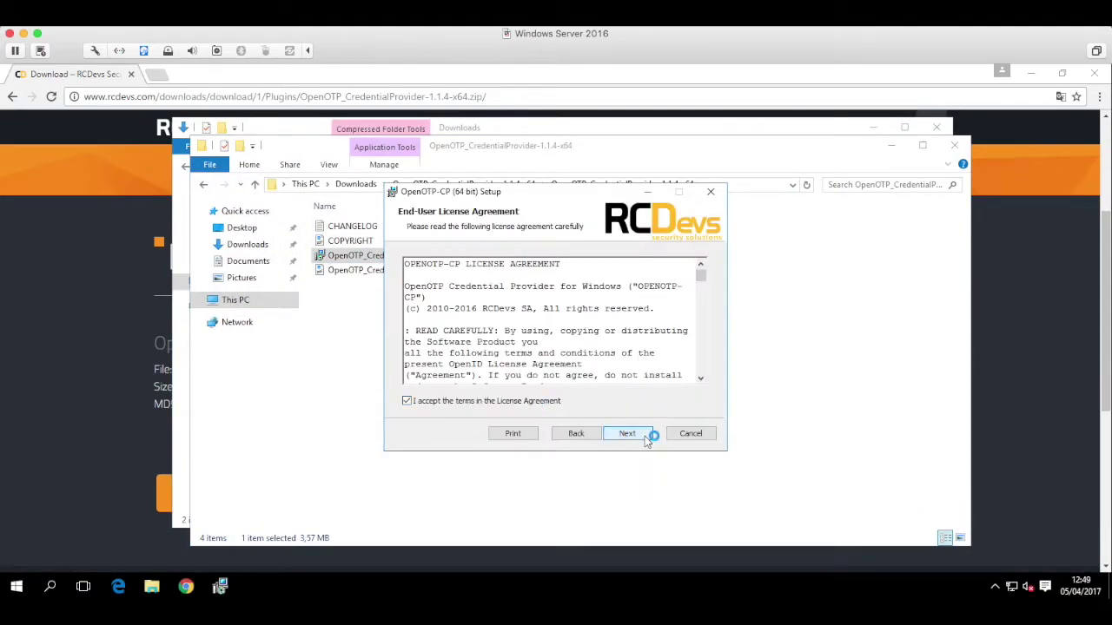
left_click(647, 435)
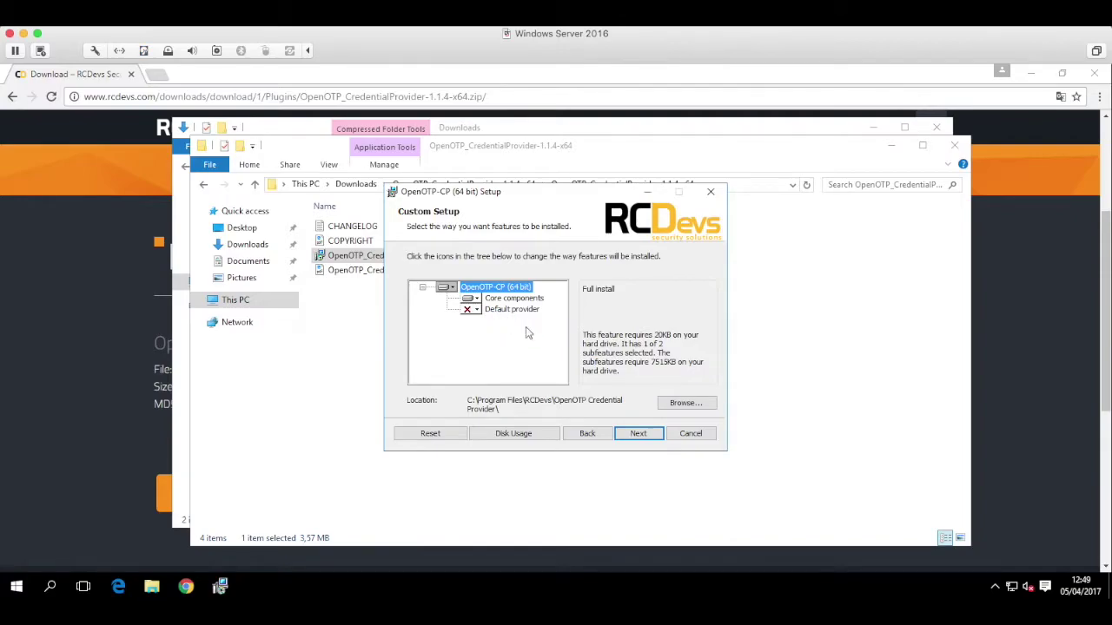
left_click(637, 433)
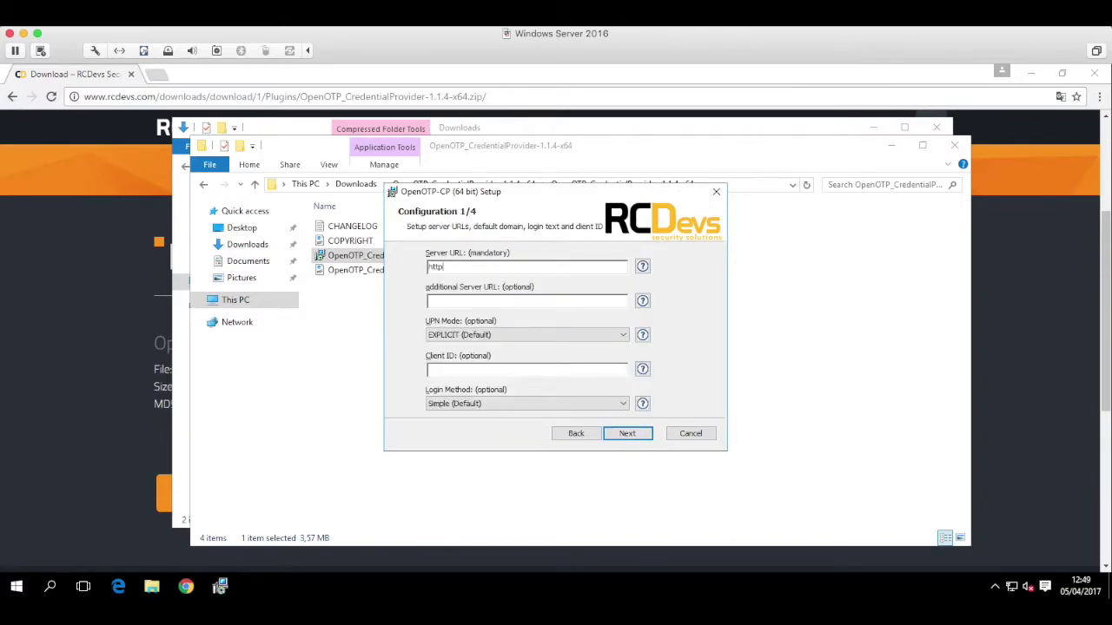
type(".168")
type(".3.84:8443/openo")
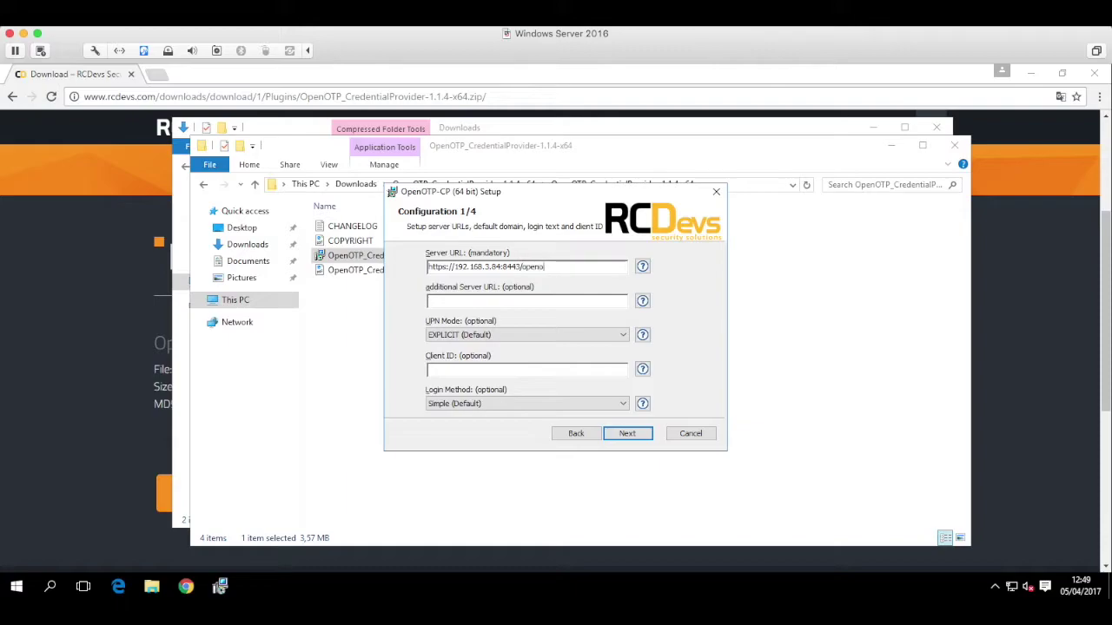
type("tp/")
left_click(629, 436)
- Set the login text to 'Hello OTP User !' and complete the installation
type("Hello OTP User !")
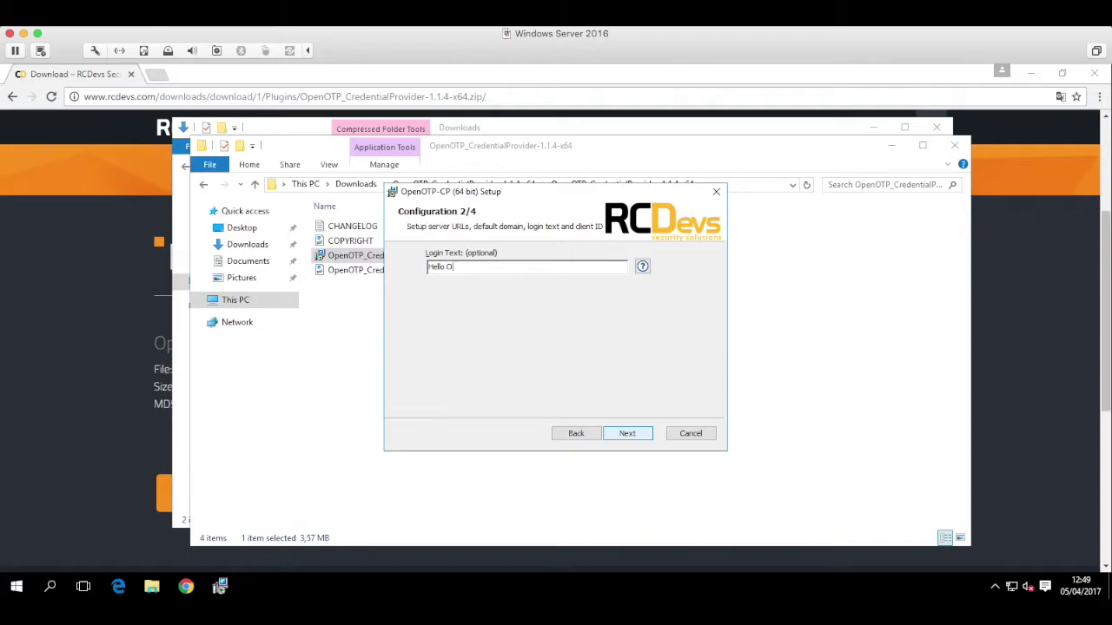
left_click(646, 437)
left_click(646, 438)
left_click(647, 438)
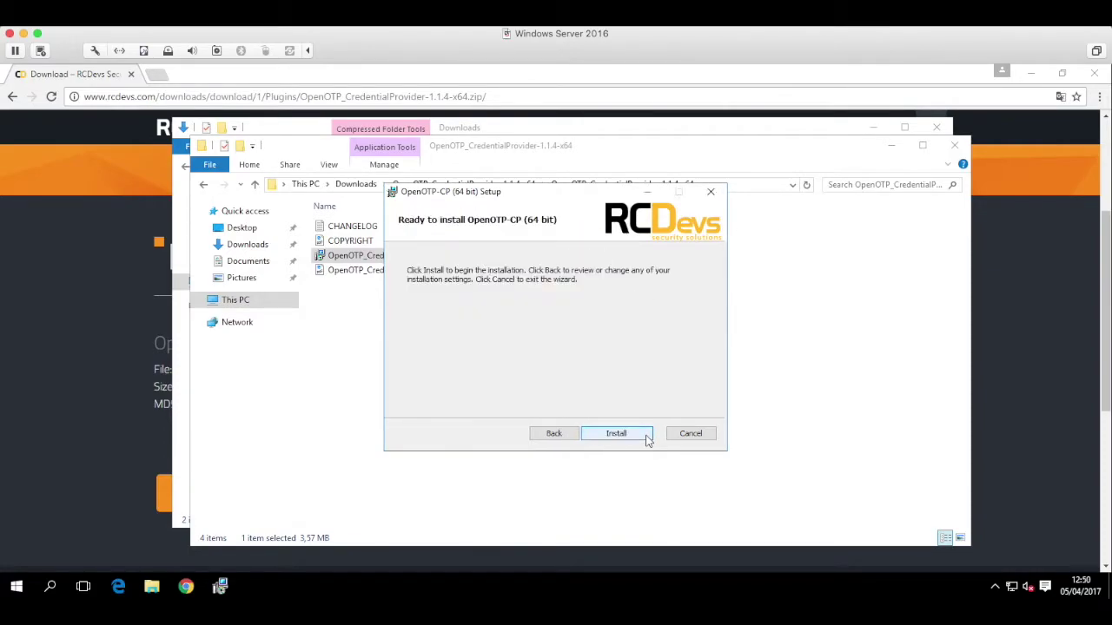
left_click(646, 438)
left_click(646, 438)
- Close the extracted folder, Chrome and the Downloads folder windows
left_click(954, 145)
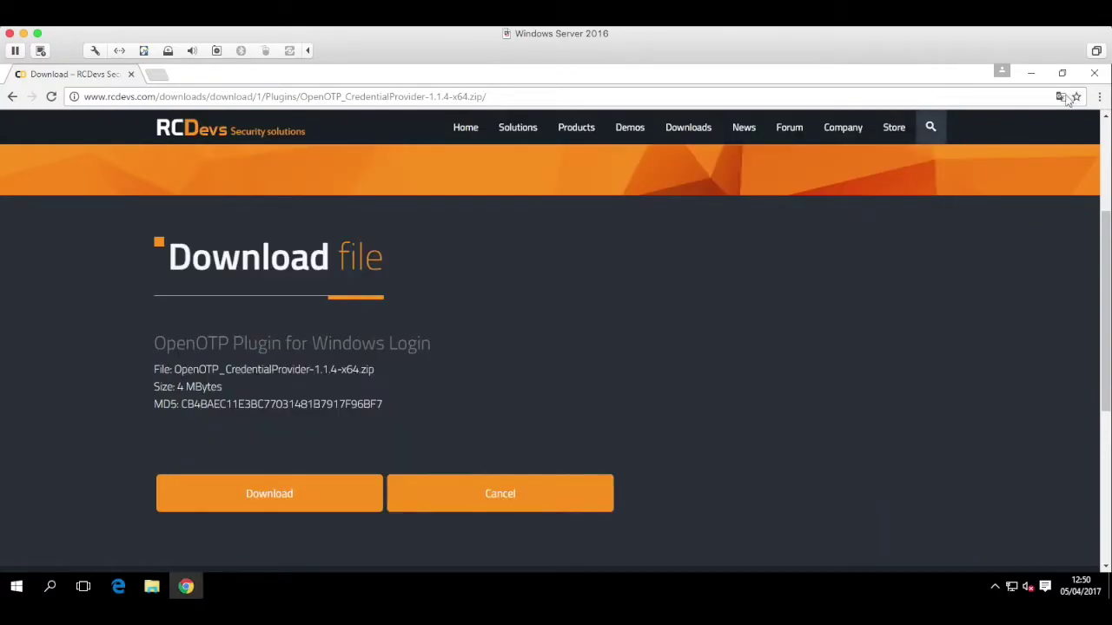
left_click(1094, 73)
left_click(938, 127)
- Sign out of Windows and send Ctrl+Alt+Del to the virtual machine
right_click(16, 586)
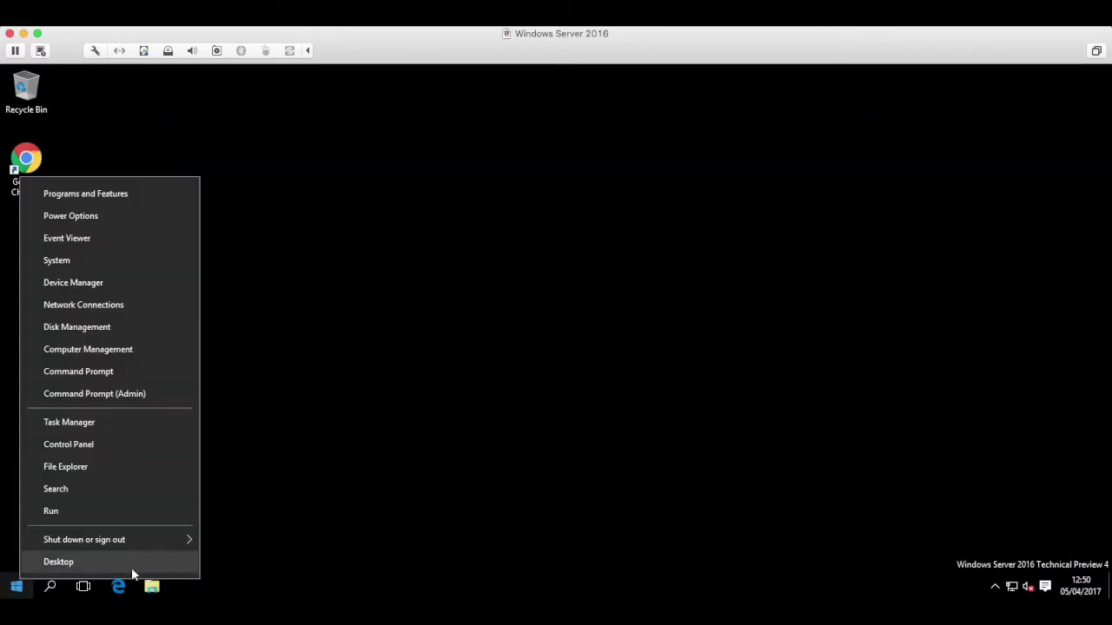
mouse_move(179, 542)
left_click(244, 496)
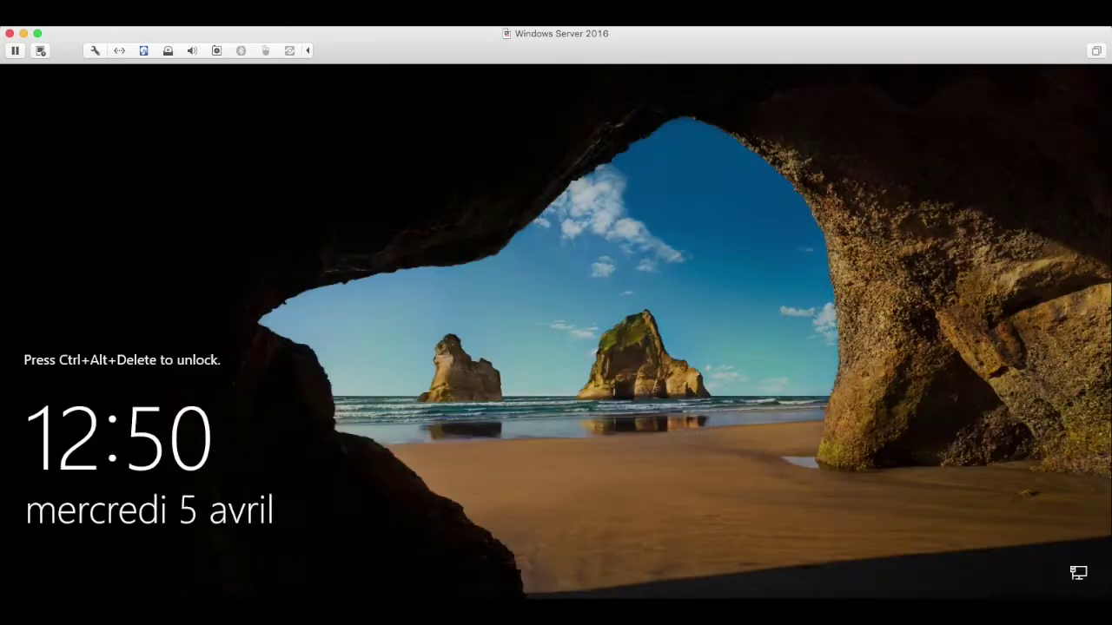
left_click(307, 50)
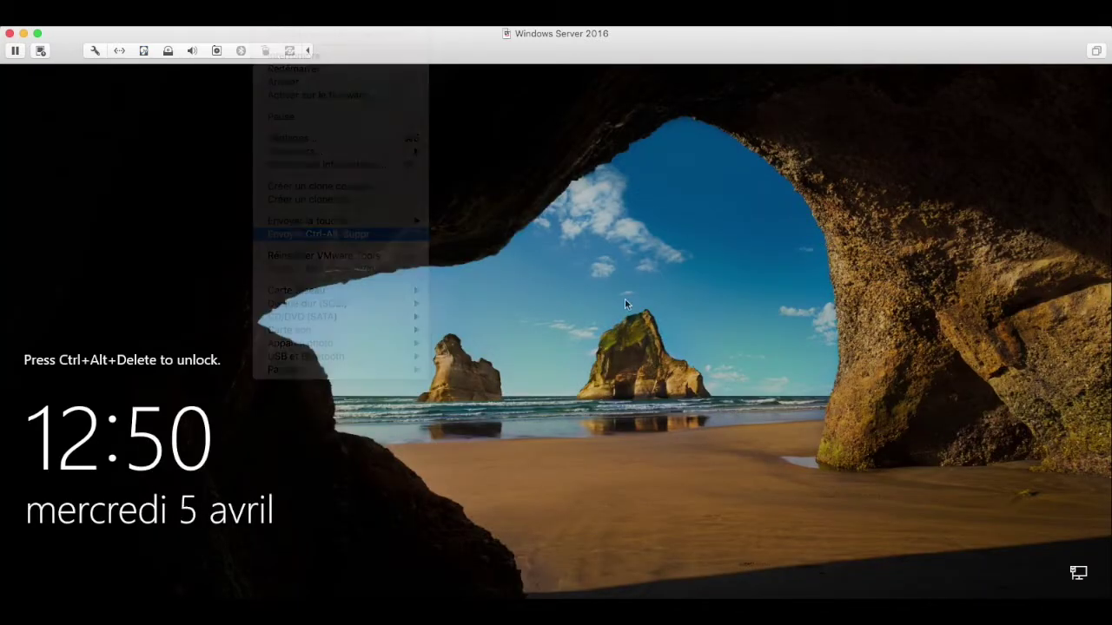
left_click(322, 231)
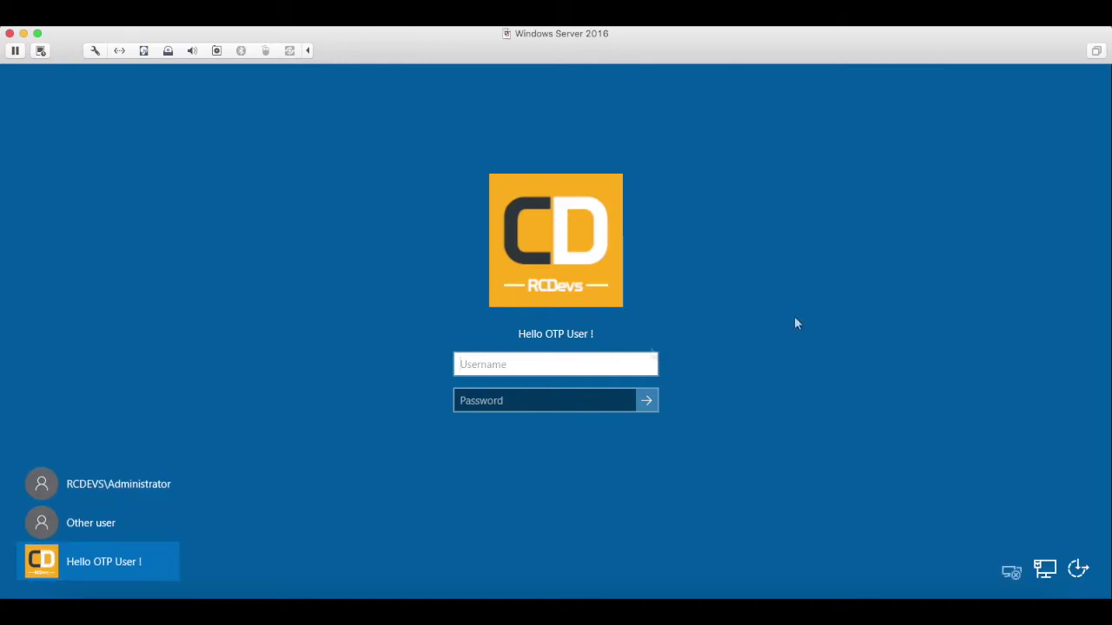
- Log in as Administrator with the domain password, then the TOTP code from the token app
type("Administrator")
key("Tab")
type("••")
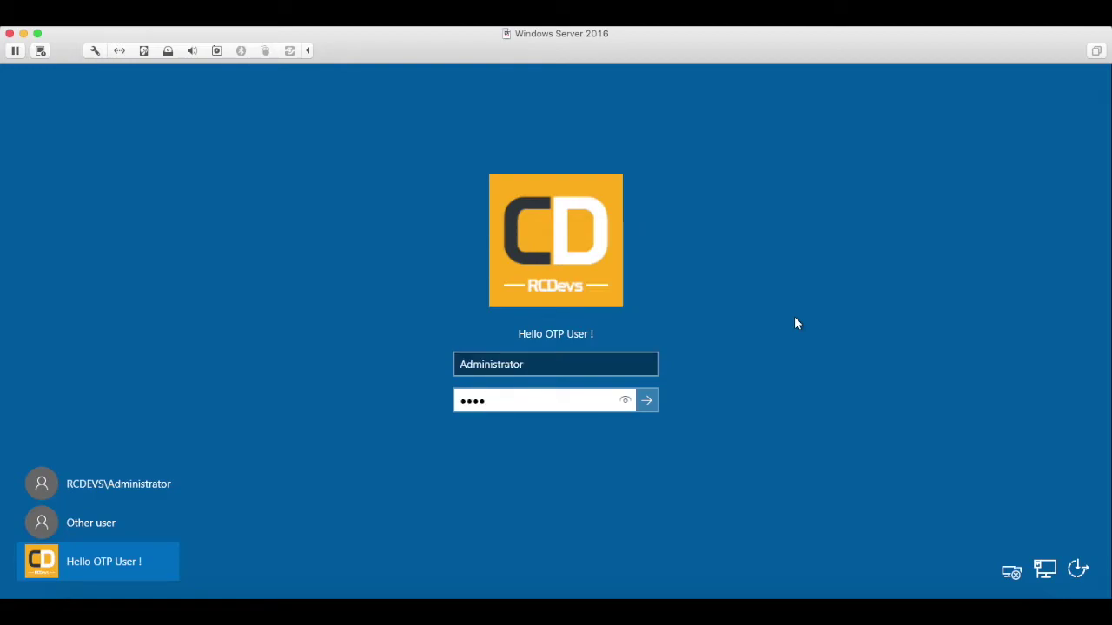
type("••••••")
key("Return")
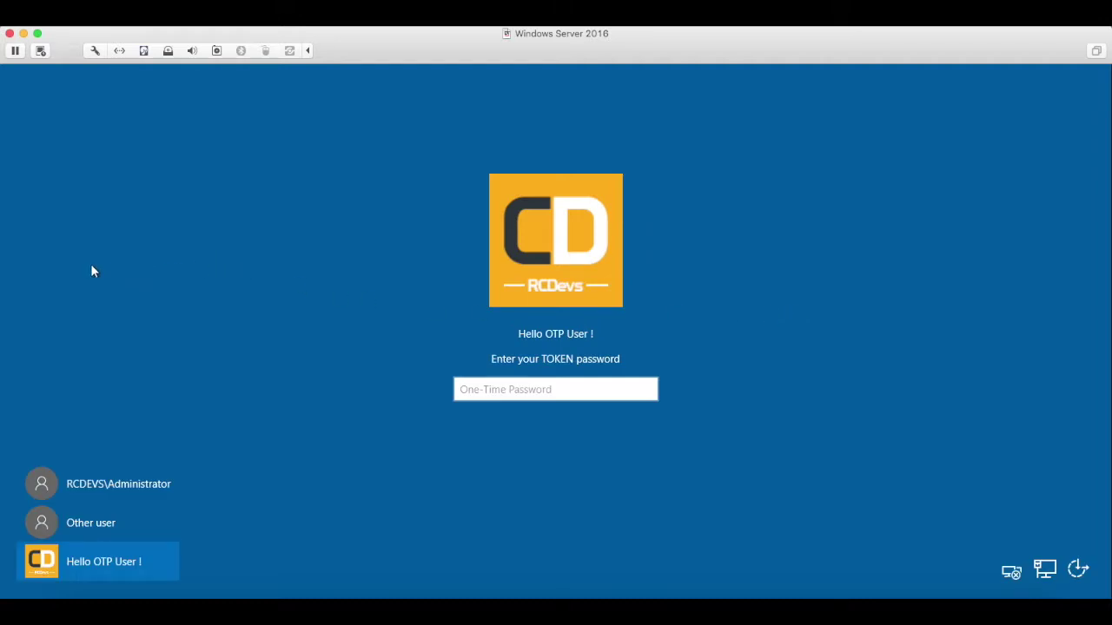
left_click_drag(4, 39, 282, 52)
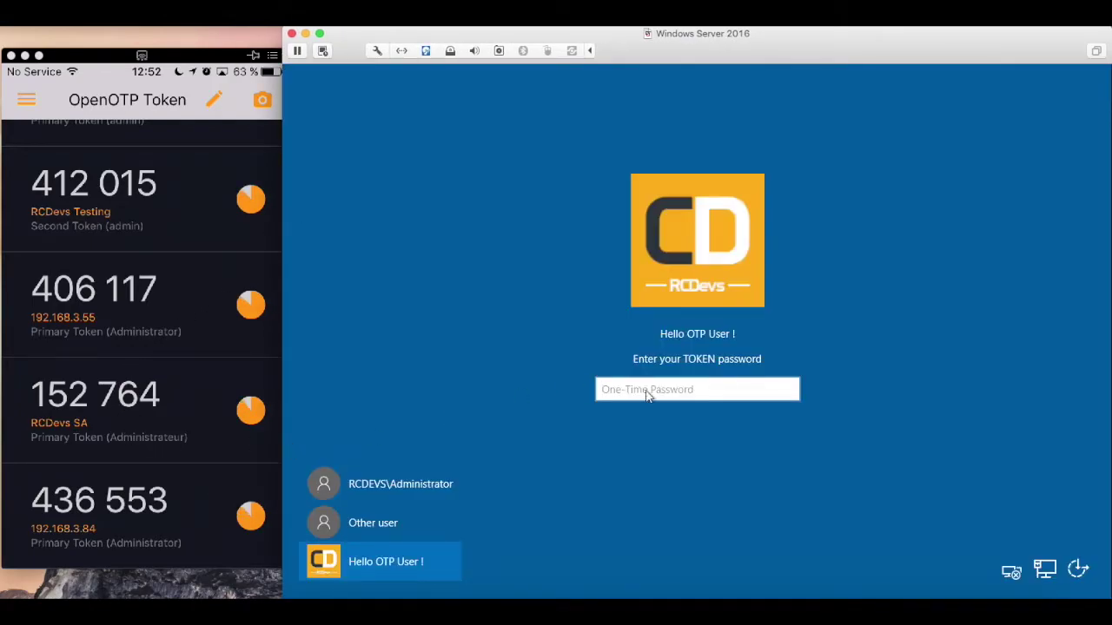
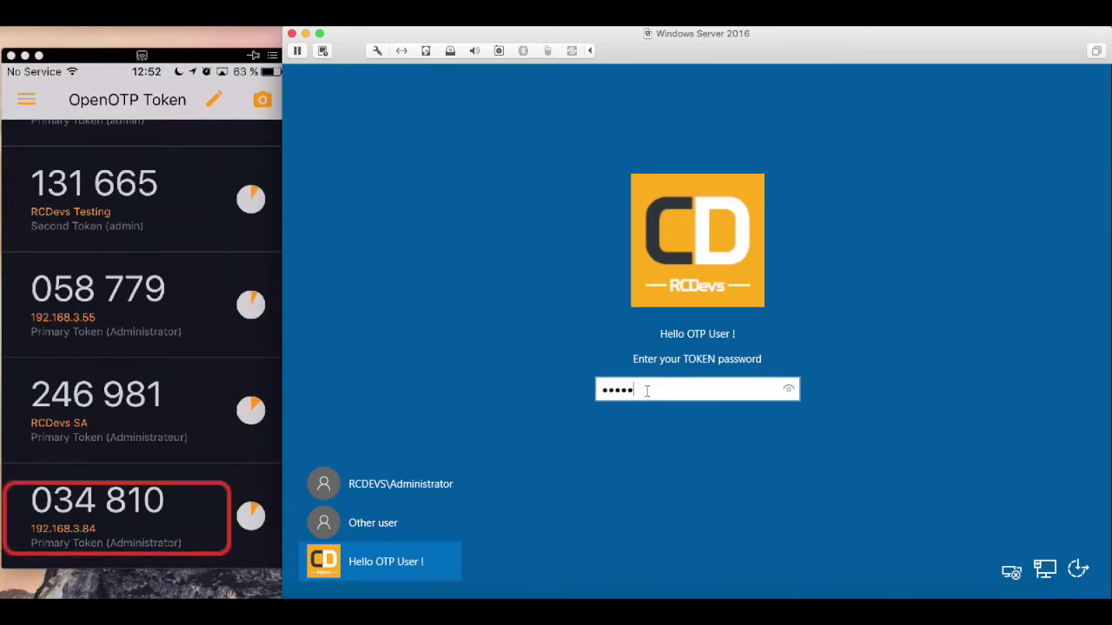
key("Return")
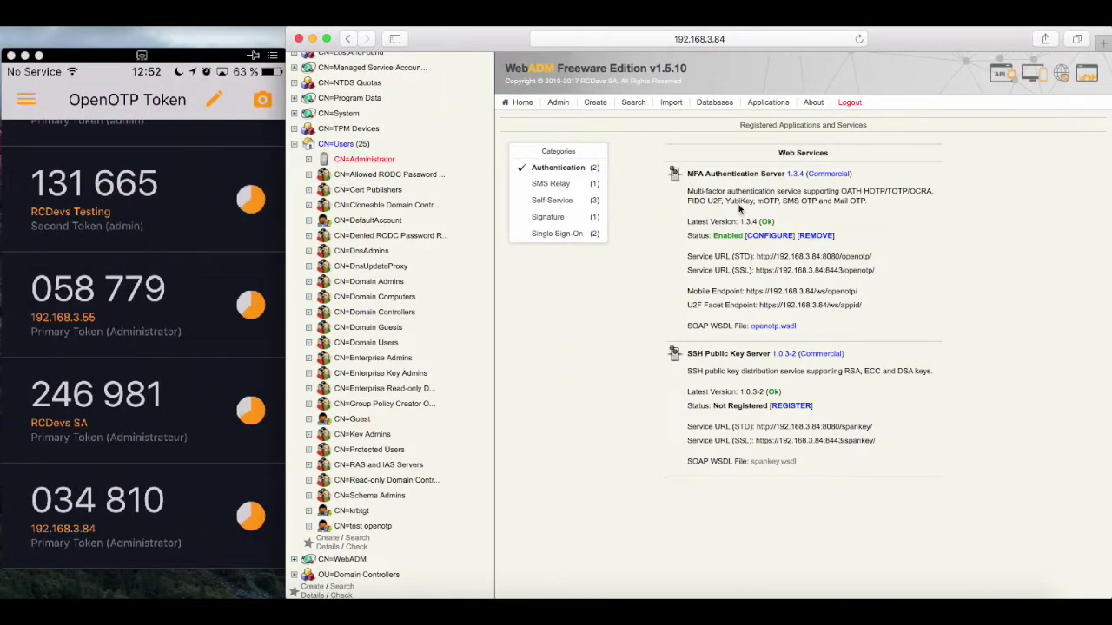
- Open webadm.log under Databases and select Administrator's latest openotpSimpleLogin entries showing TOTP success
left_click(714, 103)
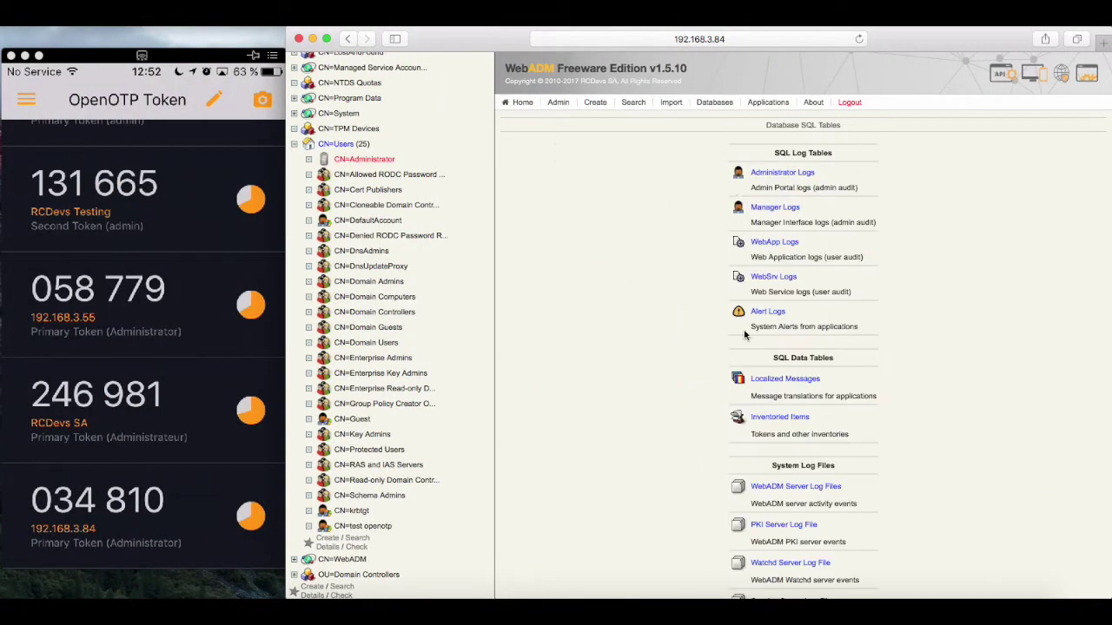
left_click(794, 488)
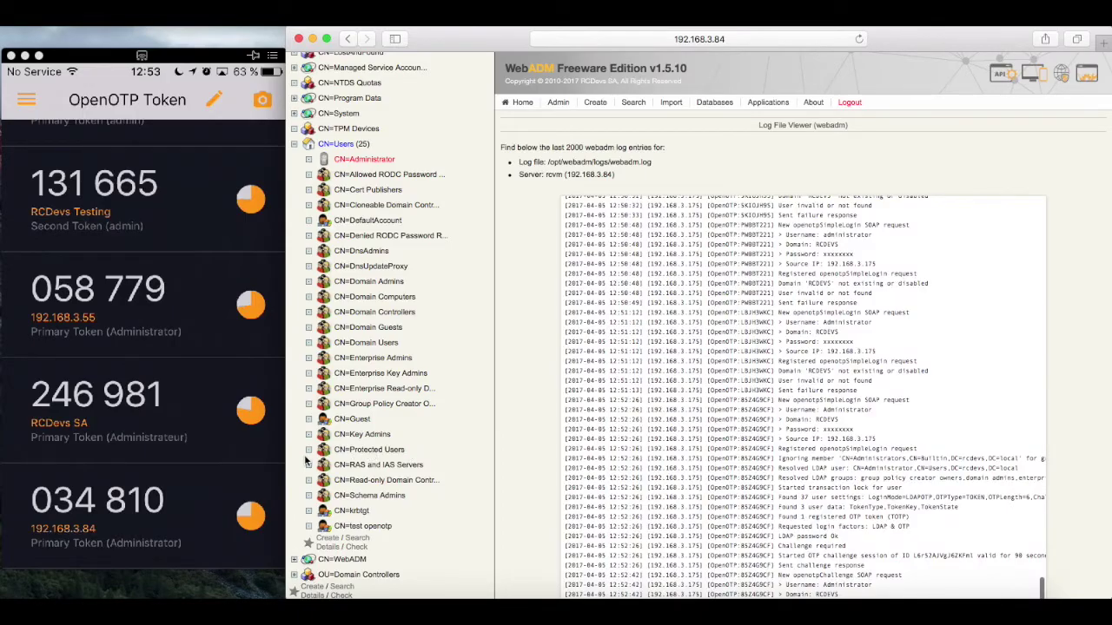
left_click_drag(287, 459, 38, 459)
scroll(725, 521, "down", 5)
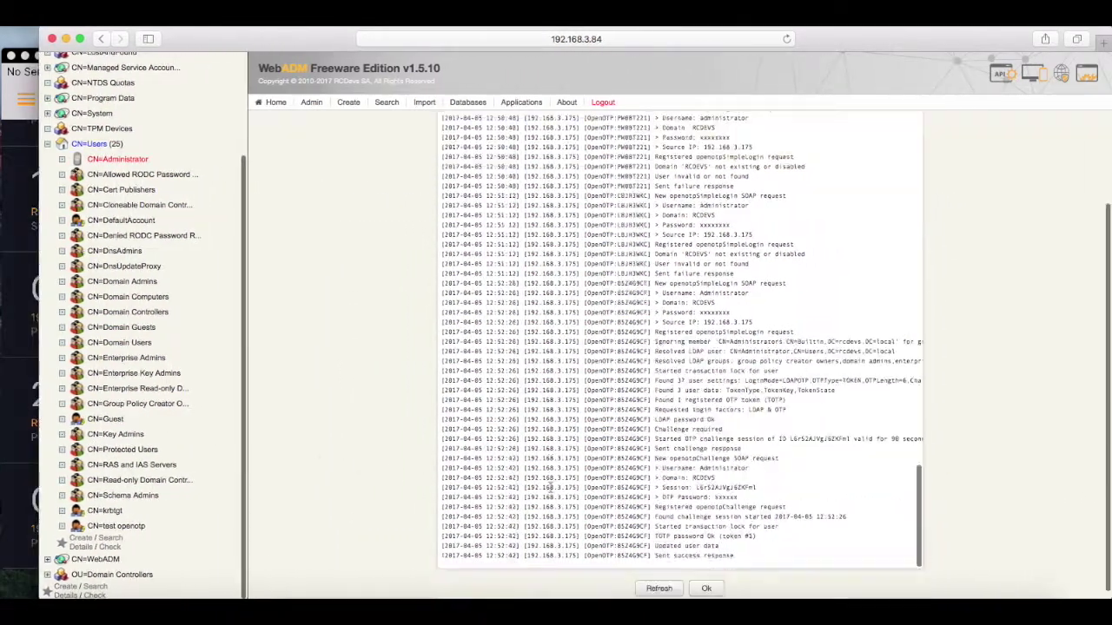
left_click_drag(739, 549, 420, 266)
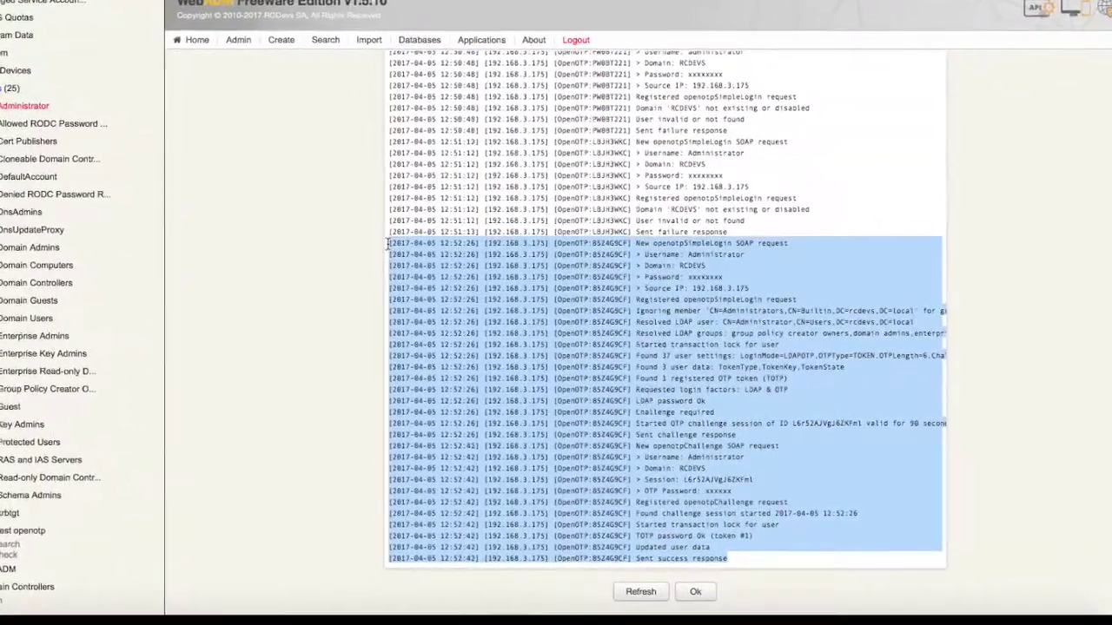